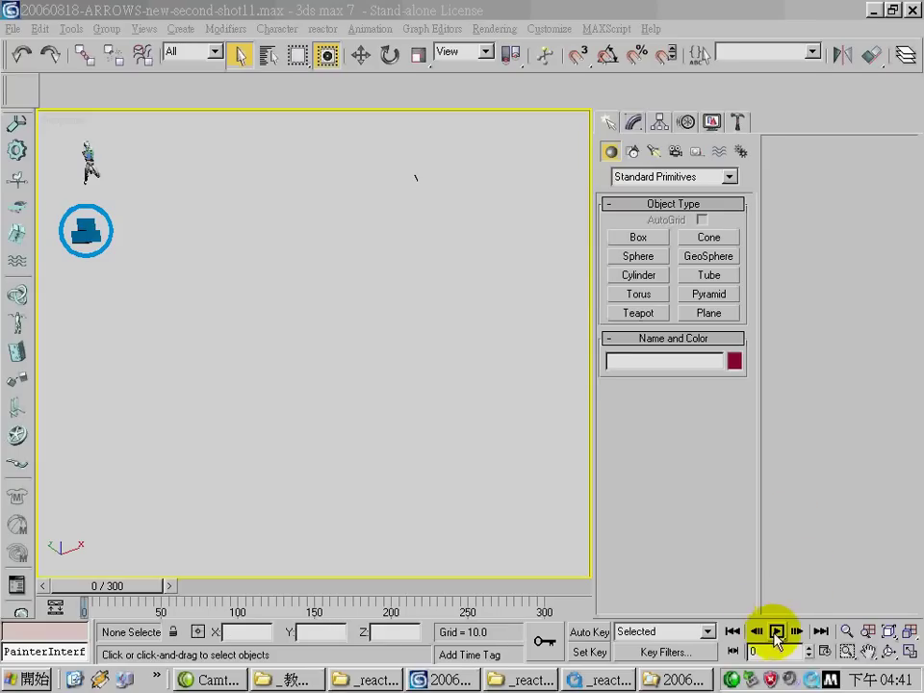
- Play the ragdoll animation, then stop it at an earlier frame
{"action": "left_click", "coordinate": [776, 631]}
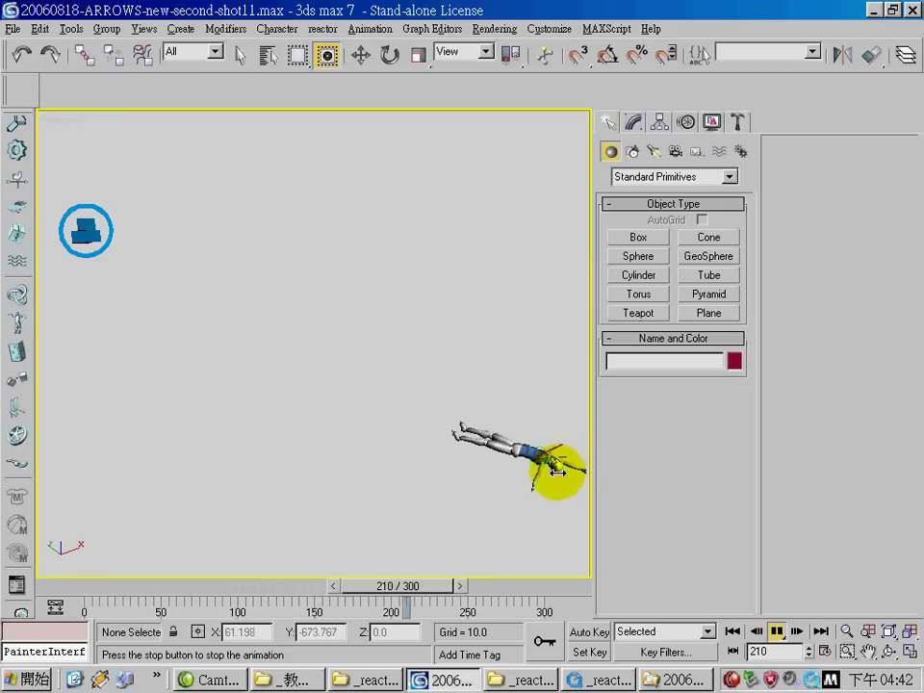
{"action": "left_click_drag", "start_coordinate": [466, 584], "coordinate": [120, 577]}
{"action": "key", "text": "q"}
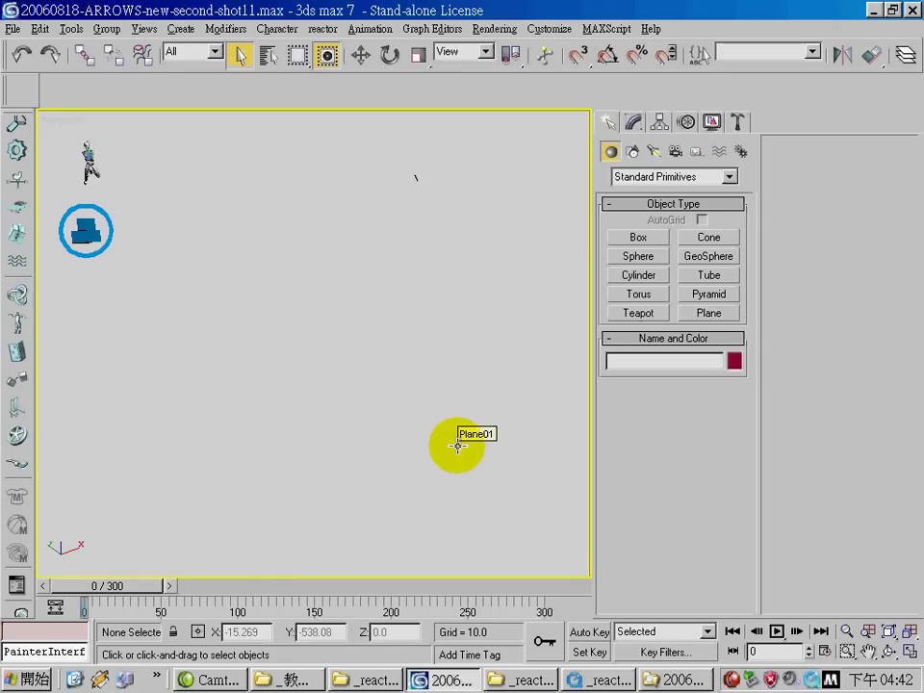
- Scrub through the motion to the cartwheel pose and select the Dummy02 helper
{"action": "left_click_drag", "start_coordinate": [148, 585], "coordinate": [534, 589]}
{"action": "left_click_drag", "start_coordinate": [448, 589], "coordinate": [482, 618]}
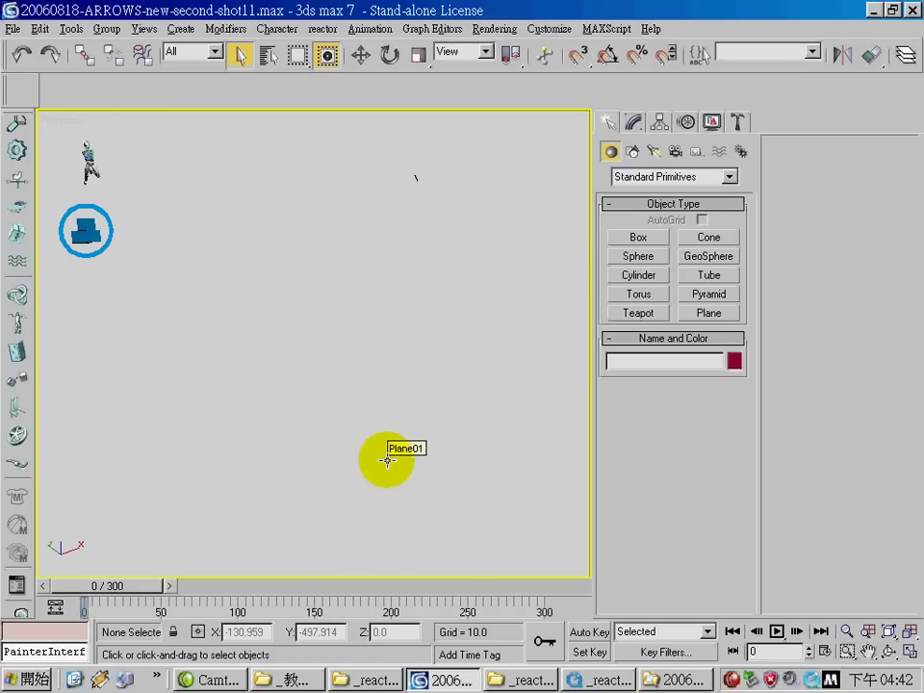
{"action": "left_click_drag", "start_coordinate": [114, 586], "coordinate": [16, 664]}
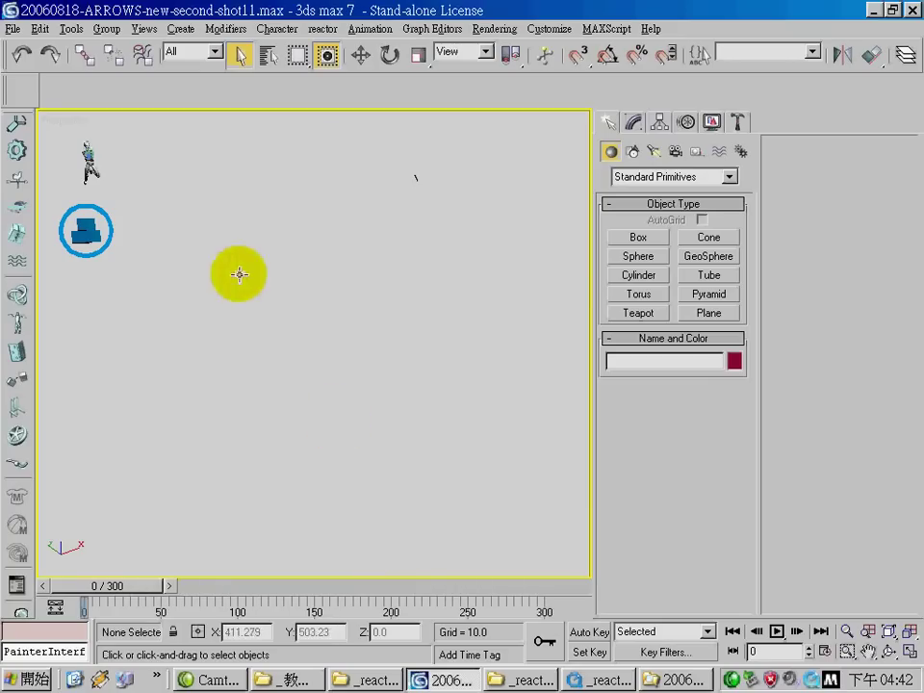
{"action": "left_click", "coordinate": [86, 156]}
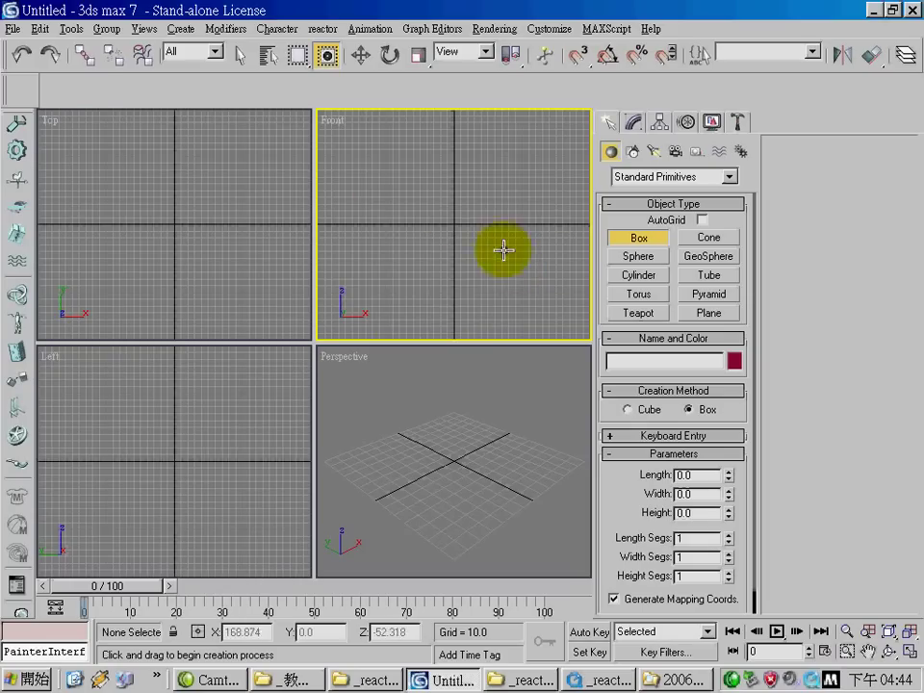
- Draw a Plane01 ground plane in the Top view
{"action": "left_click", "coordinate": [717, 315]}
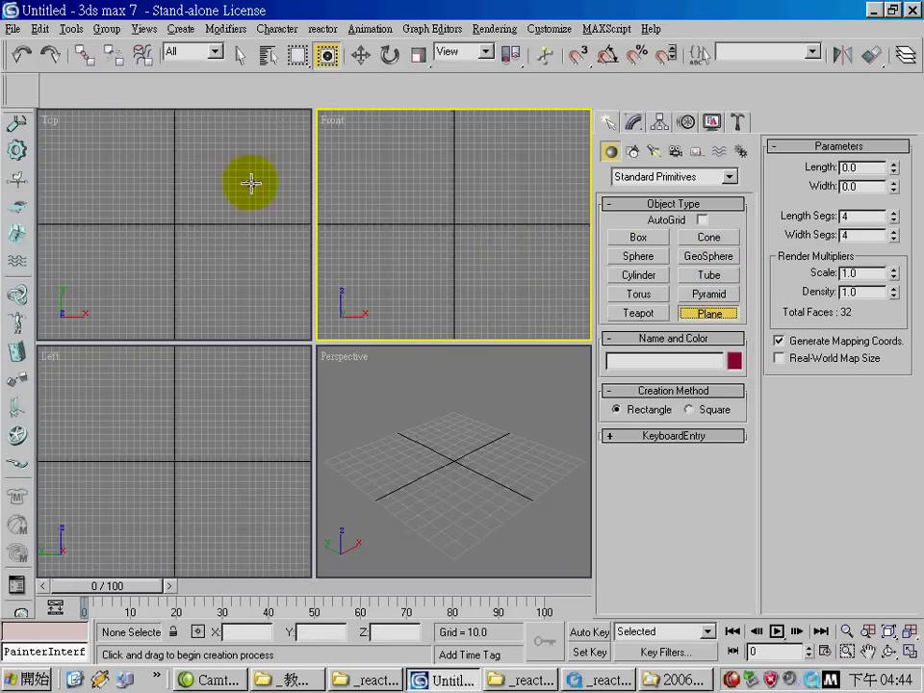
{"action": "left_click", "coordinate": [207, 195]}
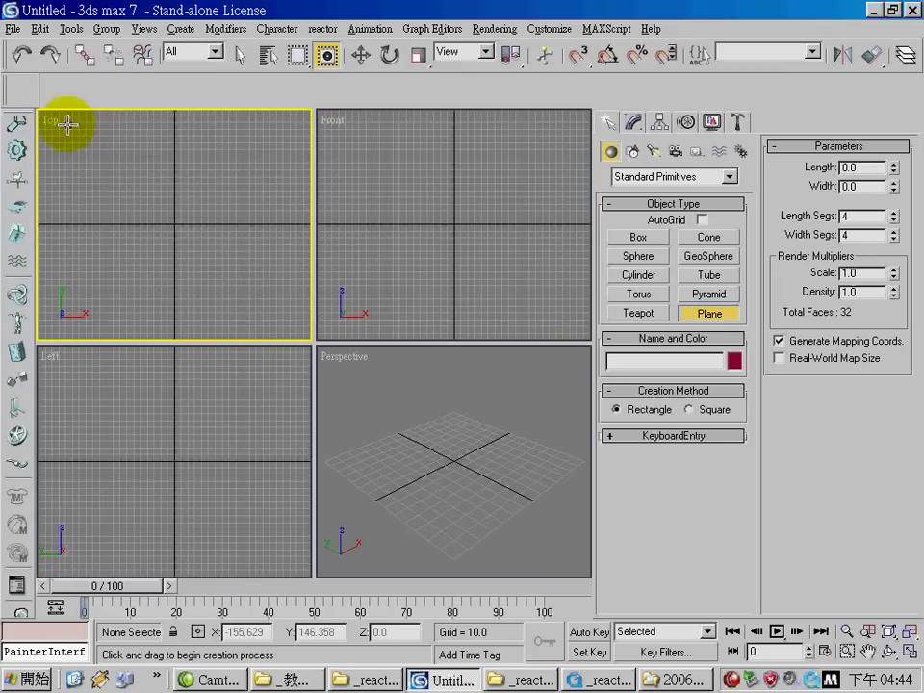
{"action": "left_click_drag", "start_coordinate": [67, 123], "coordinate": [294, 319]}
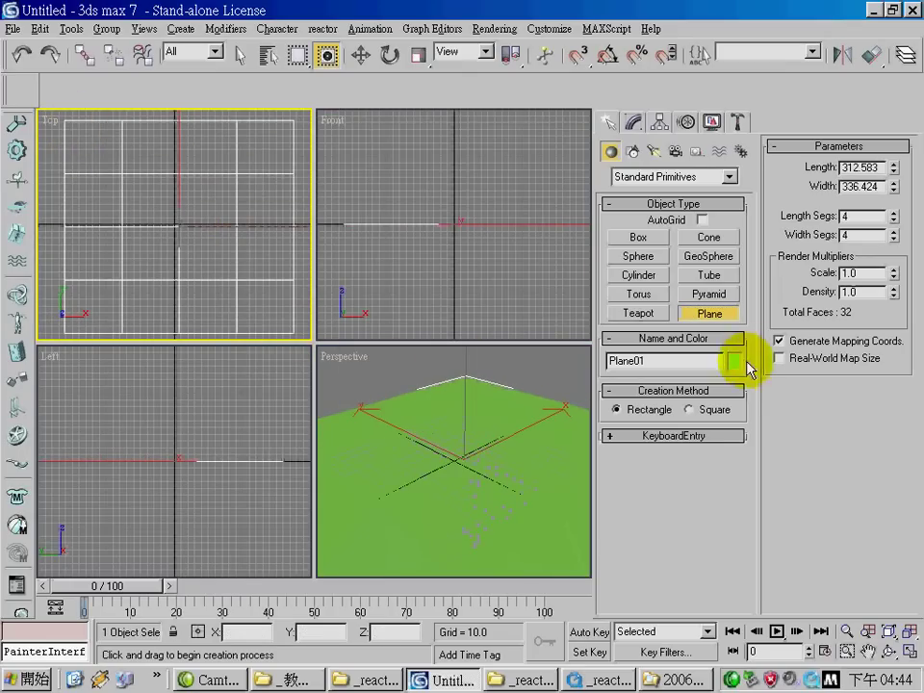
- Draw a thin flat Box01 in the Front view above the ground
{"action": "left_click", "coordinate": [654, 244]}
{"action": "right_click", "coordinate": [465, 209]}
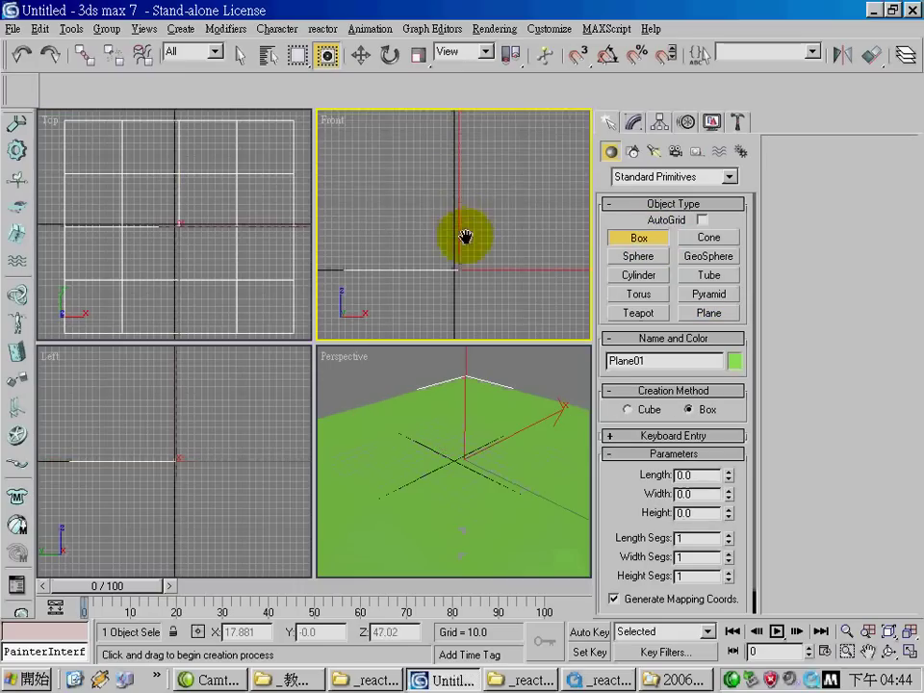
{"action": "left_click_drag", "start_coordinate": [400, 190], "coordinate": [448, 194]}
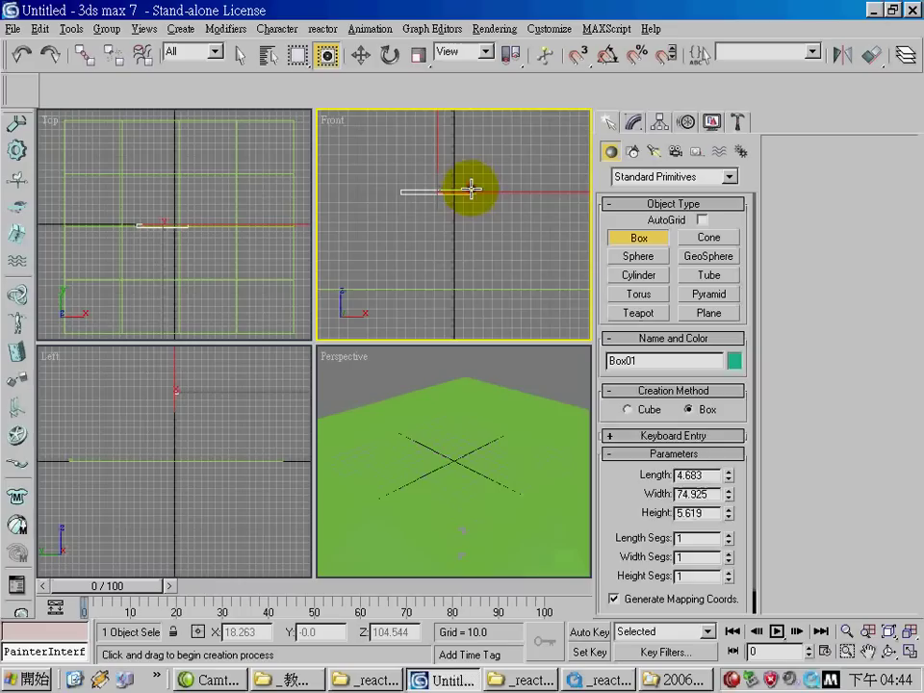
{"action": "right_click", "coordinate": [556, 202]}
- Size Plane01 to Length 637.669 and Width 1204.397
{"action": "left_click", "coordinate": [511, 289]}
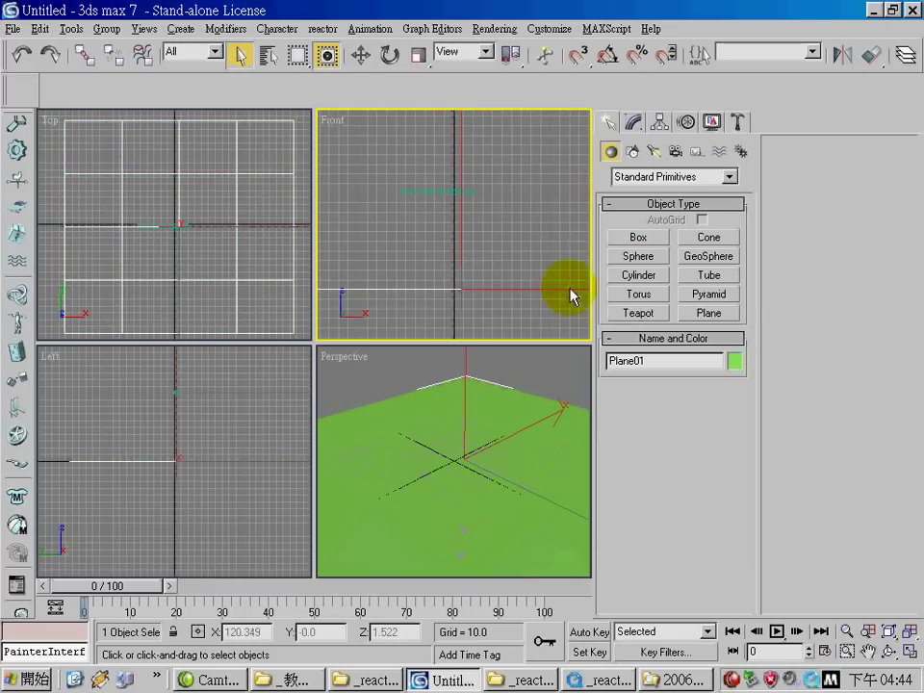
{"action": "left_click", "coordinate": [633, 122]}
{"action": "left_click_drag", "start_coordinate": [729, 341], "coordinate": [732, 309]}
{"action": "left_click_drag", "start_coordinate": [732, 367], "coordinate": [732, 144]}
{"action": "left_click", "coordinate": [501, 486]}
{"action": "scroll", "coordinate": [501, 486], "scroll_direction": "down", "scroll_amount": 5}
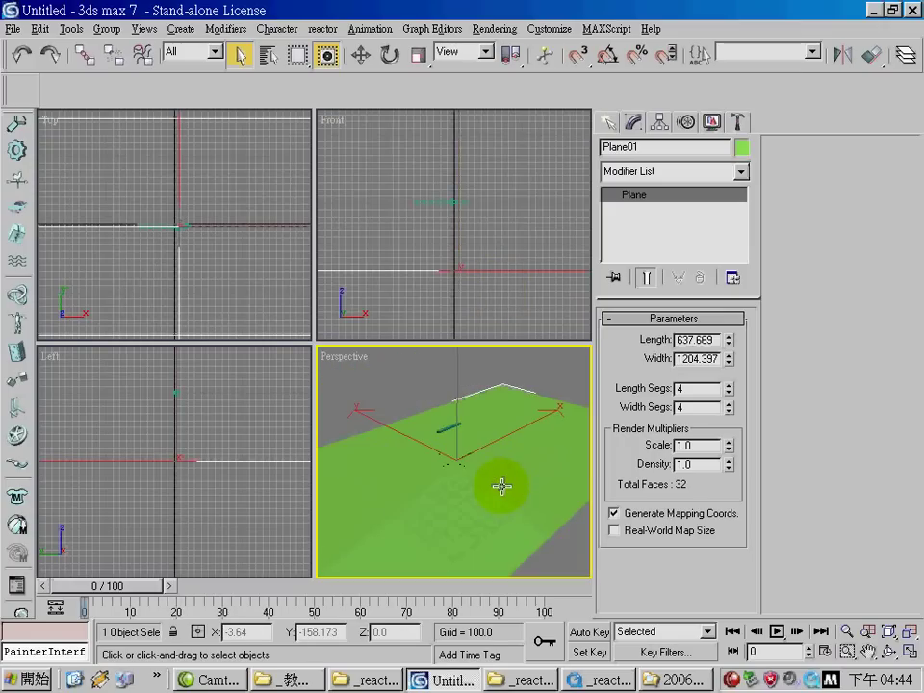
{"action": "scroll", "coordinate": [508, 489], "scroll_direction": "down", "scroll_amount": 3}
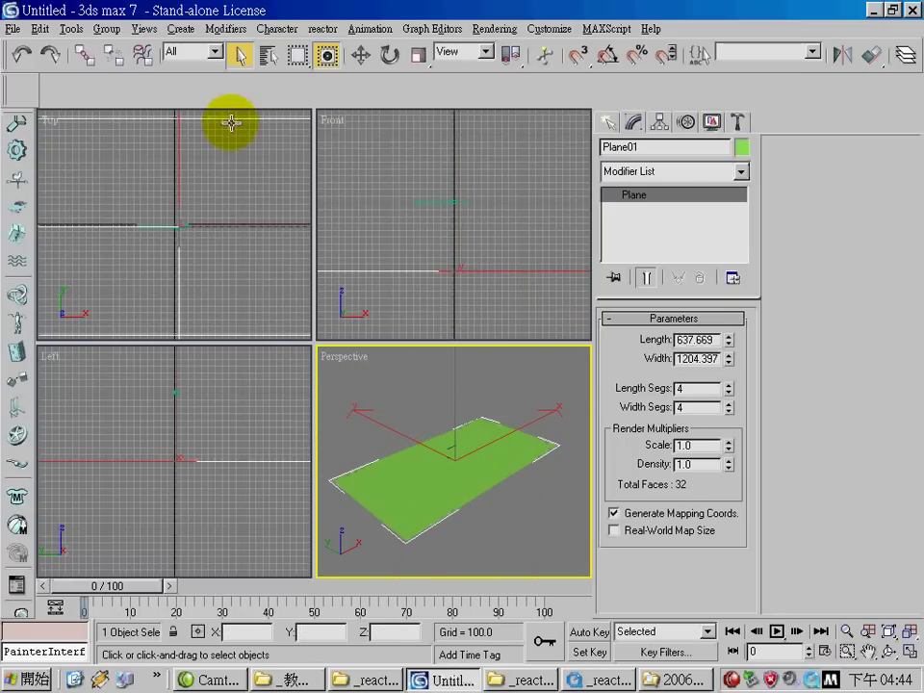
- Move the ground plane to the right in the Top view
{"action": "left_click", "coordinate": [361, 55]}
{"action": "left_click", "coordinate": [222, 243]}
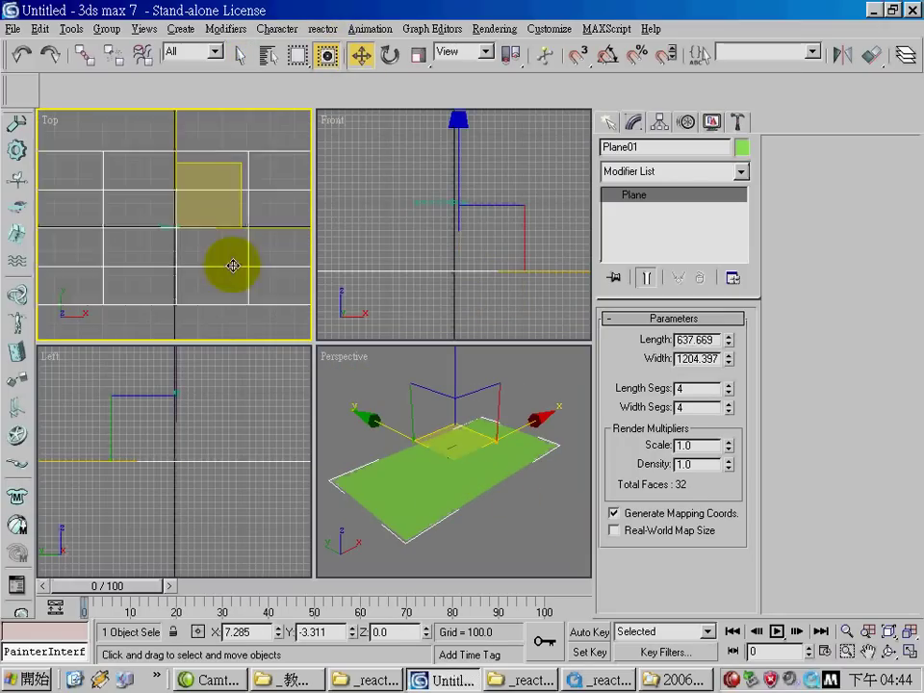
{"action": "left_click_drag", "start_coordinate": [268, 227], "coordinate": [336, 223]}
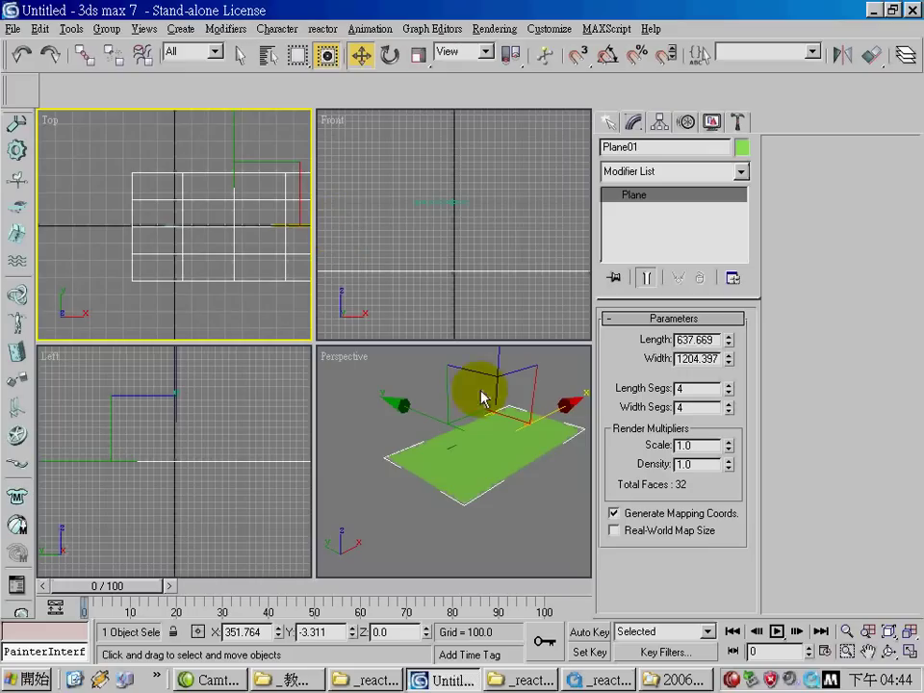
- Maximize the Perspective view, orbit to see the plane nearly edge-on, and deselect
{"action": "left_click", "coordinate": [480, 395]}
{"action": "left_click", "coordinate": [909, 650]}
{"action": "left_click", "coordinate": [889, 650]}
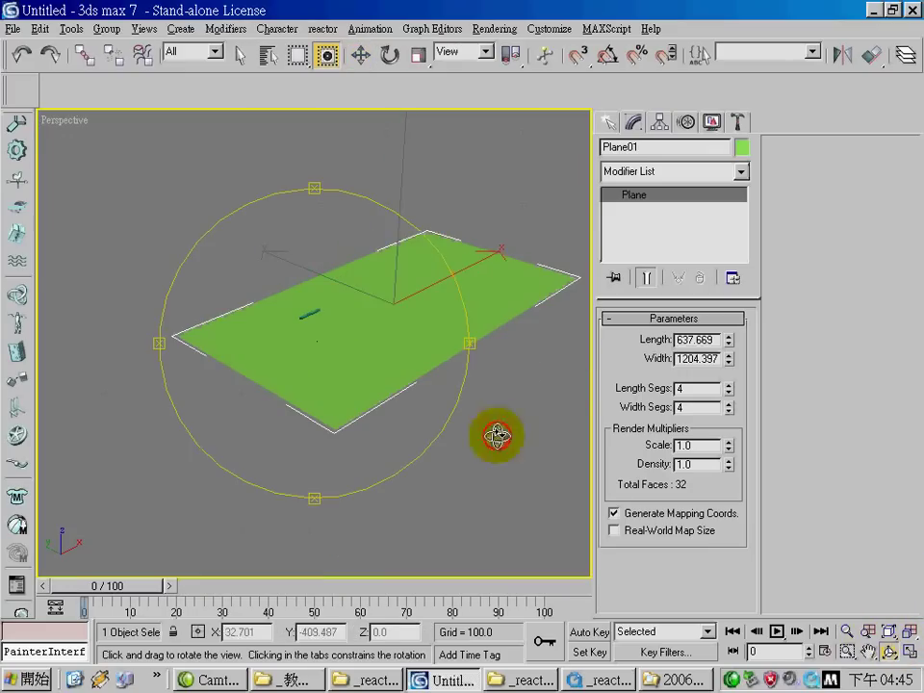
{"action": "left_click_drag", "start_coordinate": [495, 437], "coordinate": [318, 395]}
{"action": "left_click", "coordinate": [240, 54]}
{"action": "left_click", "coordinate": [216, 326]}
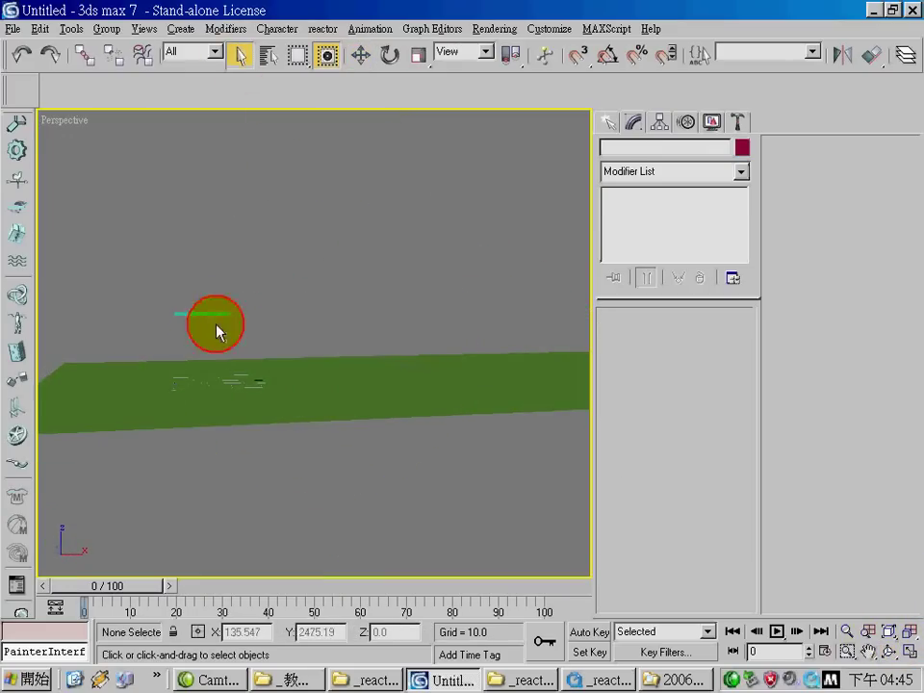
- With Auto Key on, rotate Box01 and set a key at frame 0
{"action": "left_click", "coordinate": [203, 313]}
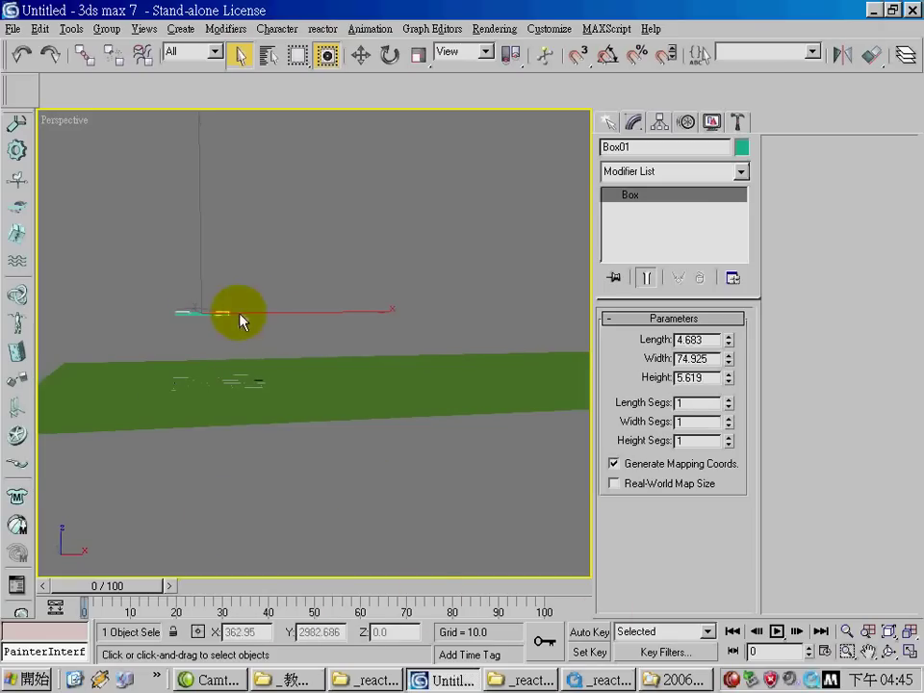
{"action": "left_click", "coordinate": [590, 633]}
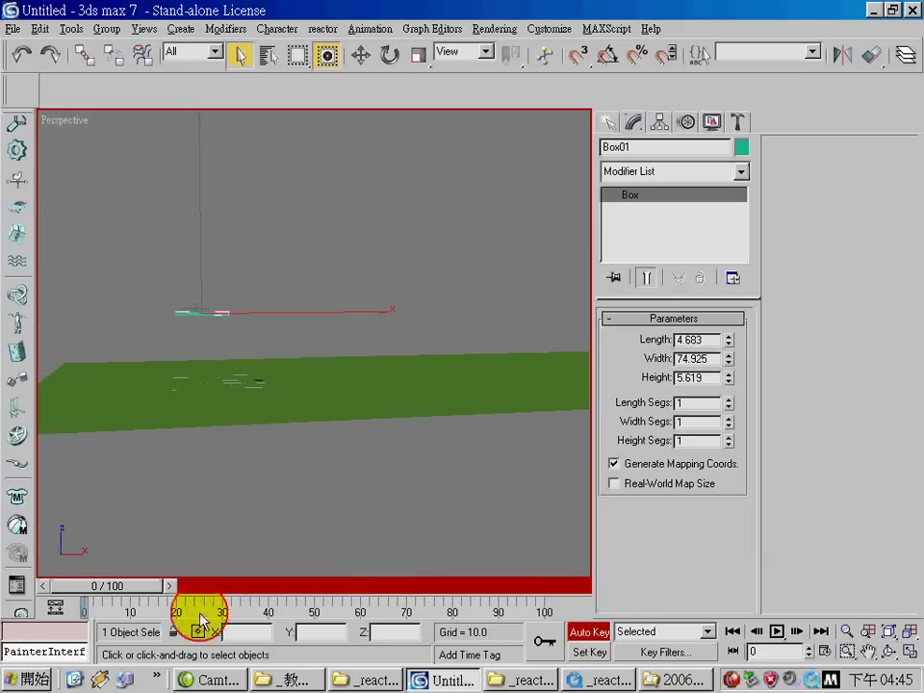
{"action": "left_click", "coordinate": [388, 55]}
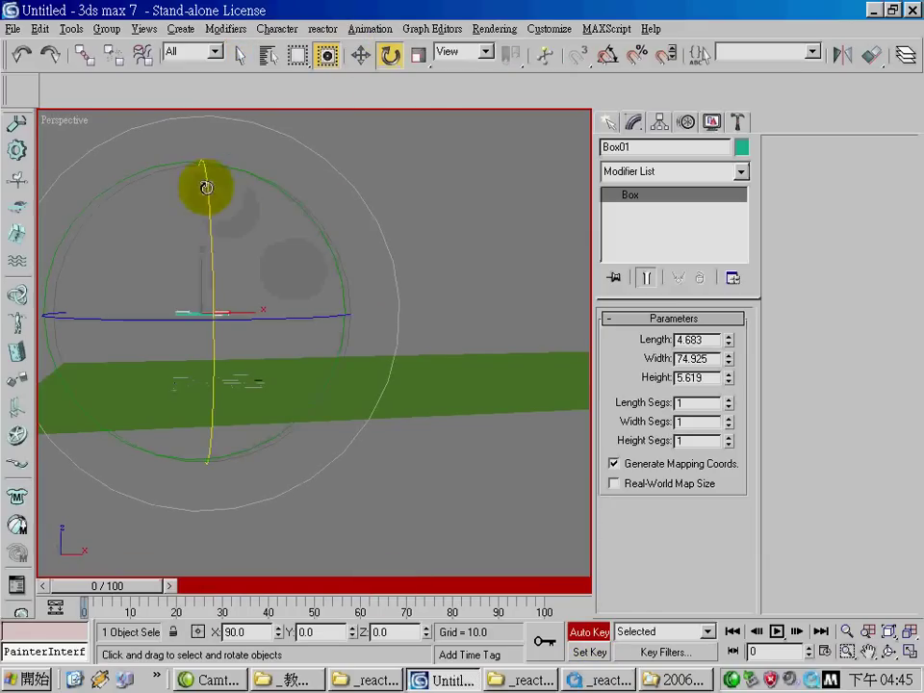
{"action": "left_click_drag", "start_coordinate": [182, 158], "coordinate": [162, 166]}
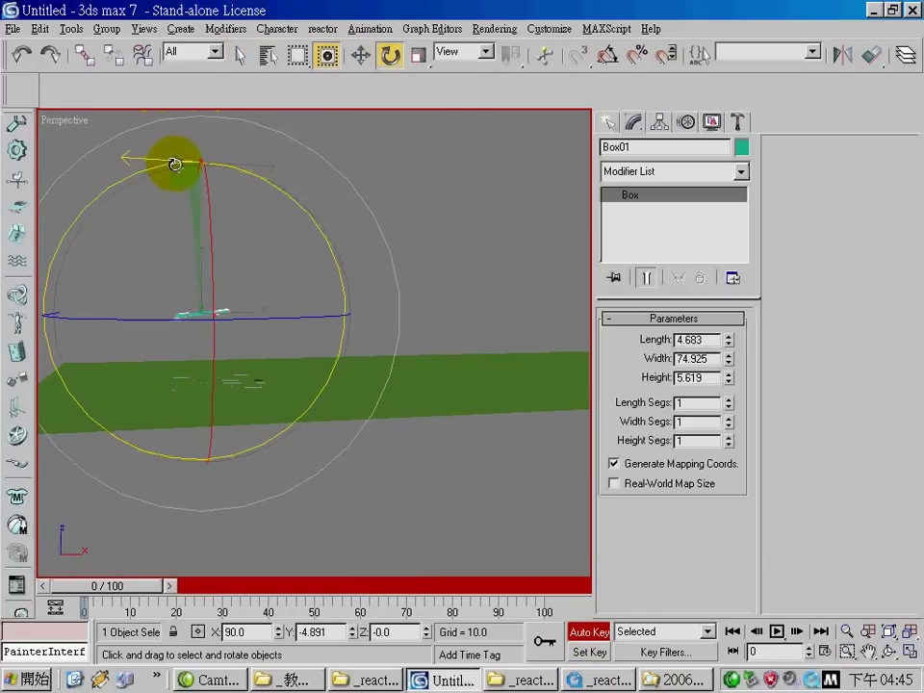
{"action": "right_click", "coordinate": [147, 584]}
{"action": "left_click", "coordinate": [553, 316]}
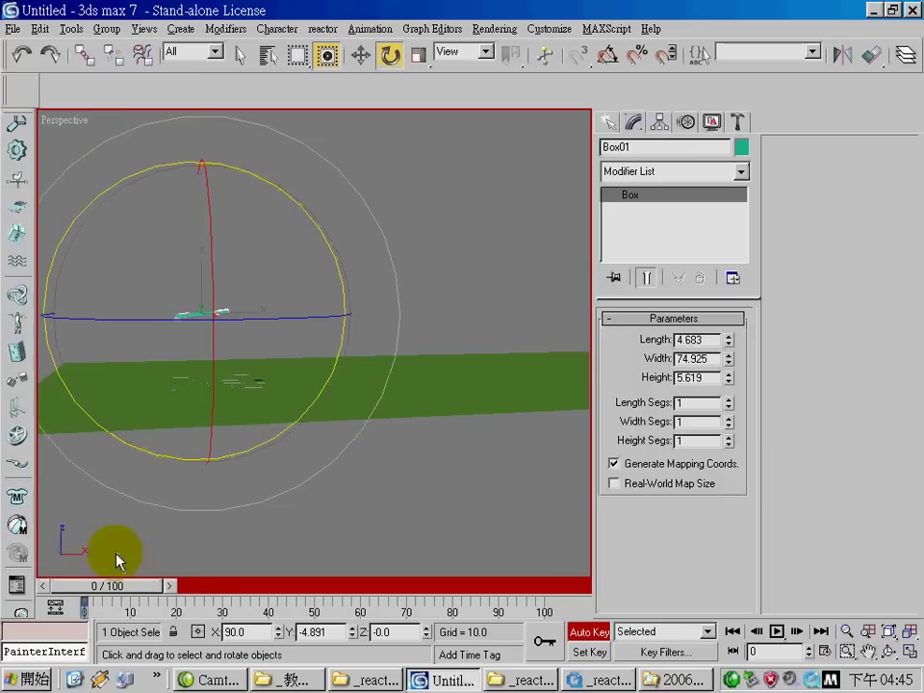
- At frame 10, raise Box01 to Z 126.499 and shift it right, then scrub to preview
{"action": "left_click_drag", "start_coordinate": [124, 583], "coordinate": [161, 594]}
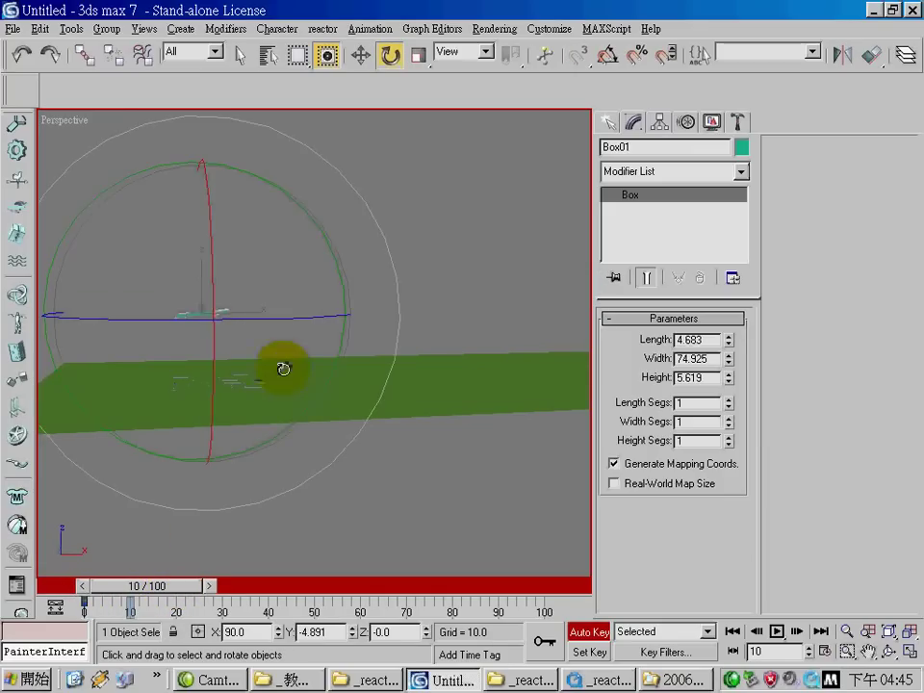
{"action": "left_click", "coordinate": [360, 54]}
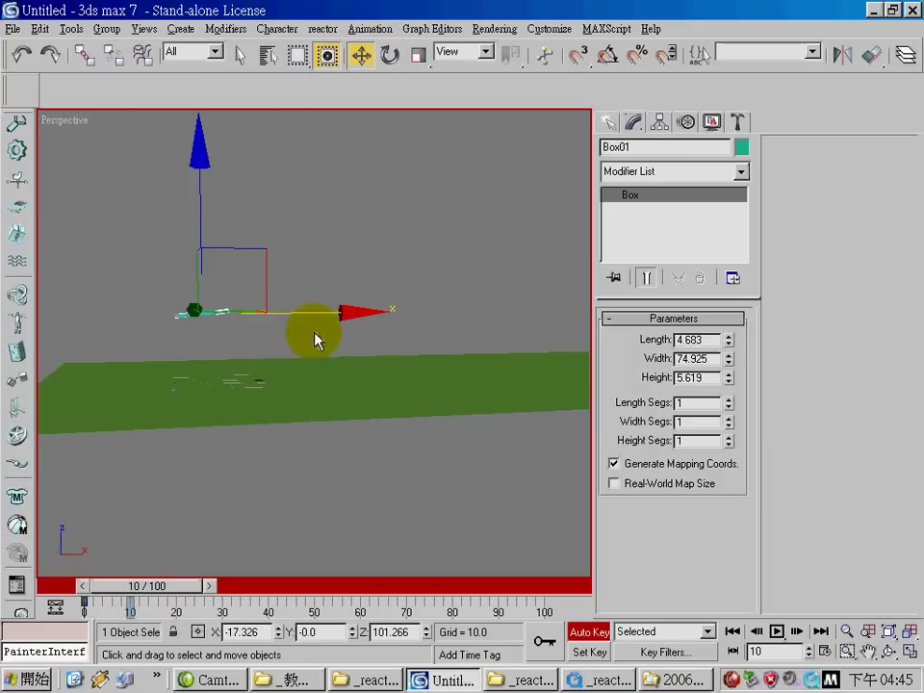
{"action": "left_click_drag", "start_coordinate": [328, 313], "coordinate": [371, 309]}
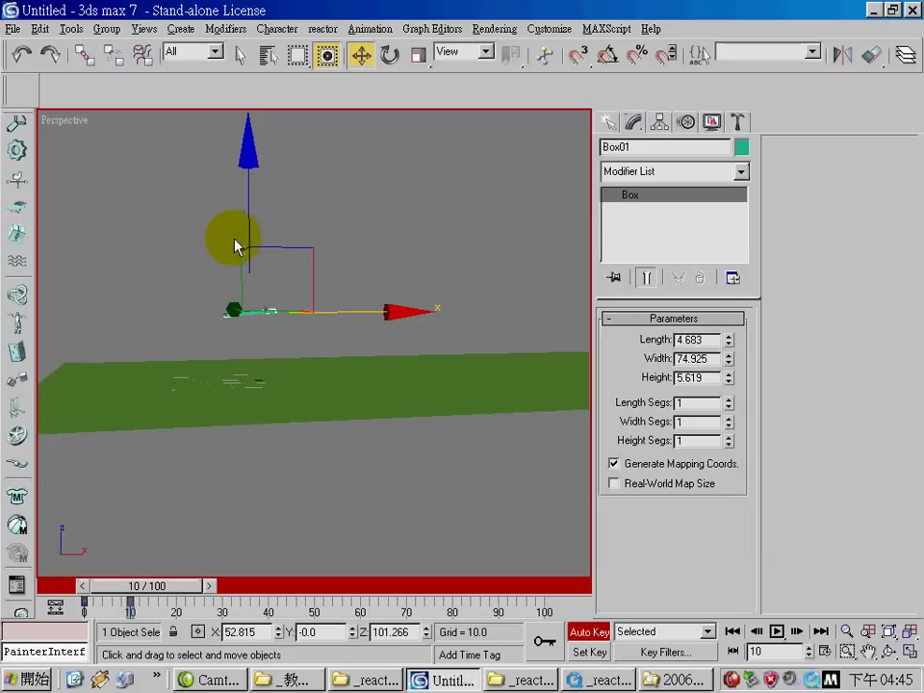
{"action": "left_click", "coordinate": [389, 55]}
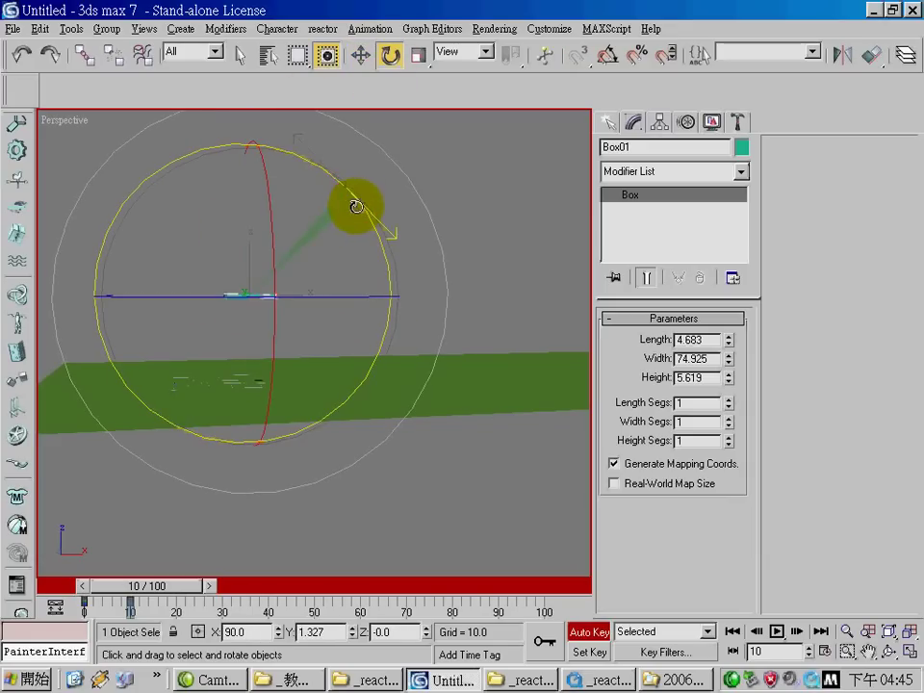
{"action": "left_click", "coordinate": [450, 276]}
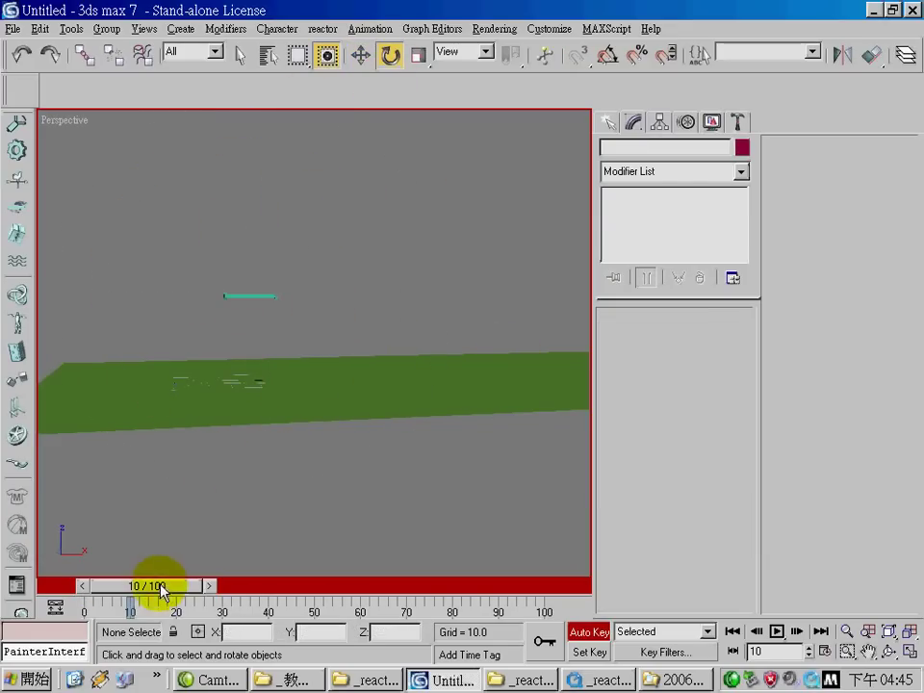
{"action": "left_click_drag", "start_coordinate": [159, 589], "coordinate": [201, 590]}
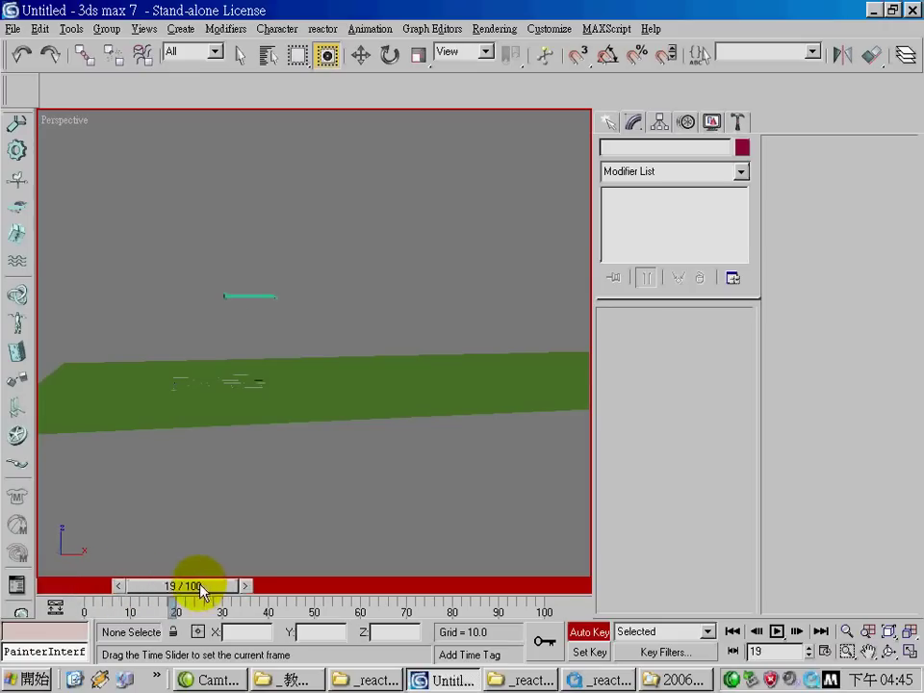
- Return to frame 0 and enable Trajectory display for Box01 in the Display panel
{"action": "key", "text": "Home"}
{"action": "key", "text": "e"}
{"action": "left_click", "coordinate": [736, 121]}
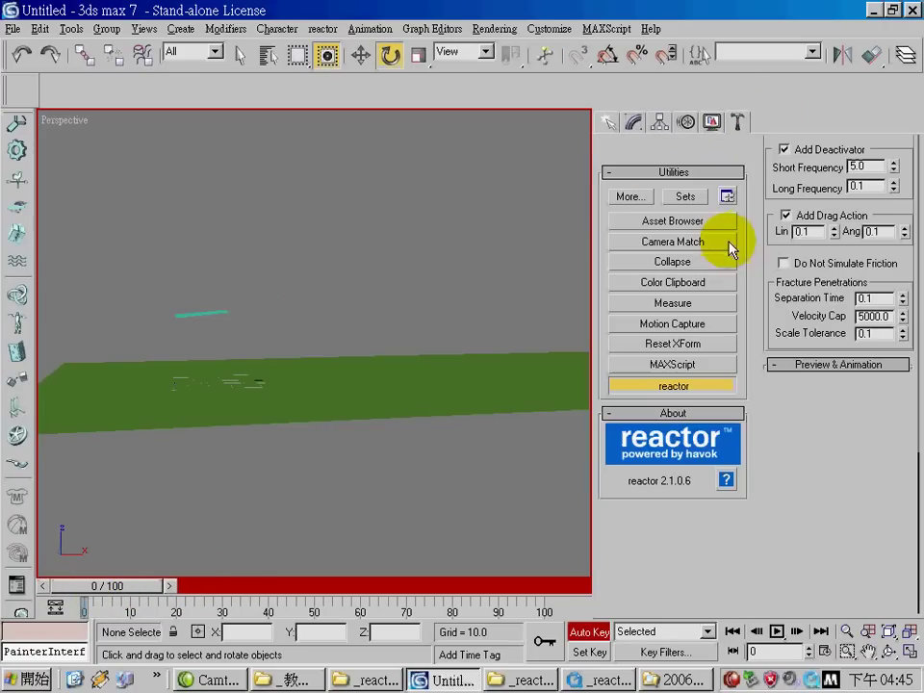
{"action": "left_click", "coordinate": [712, 120]}
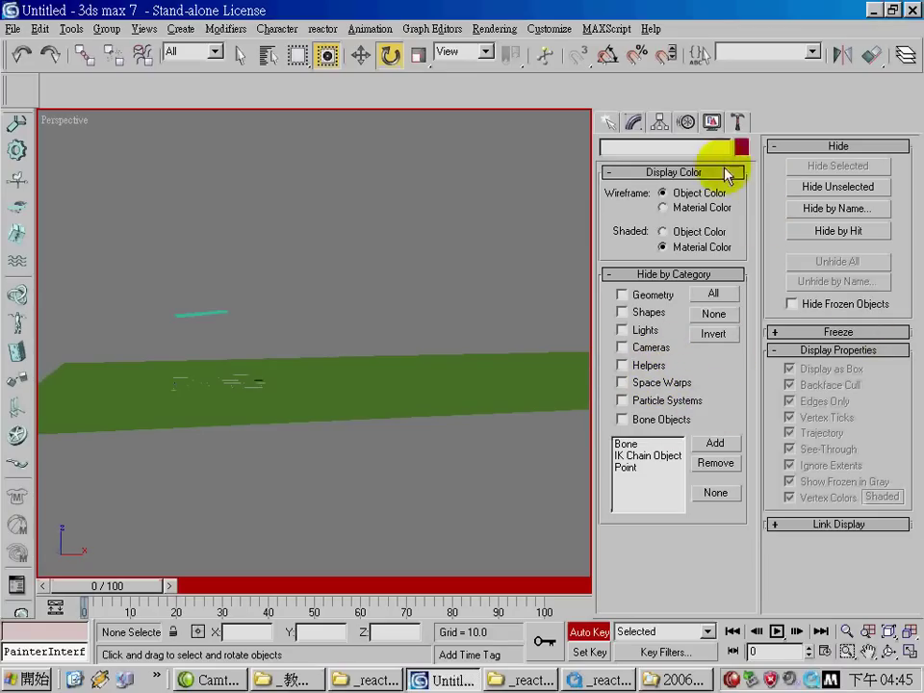
{"action": "left_click", "coordinate": [686, 122]}
{"action": "left_click", "coordinate": [711, 122]}
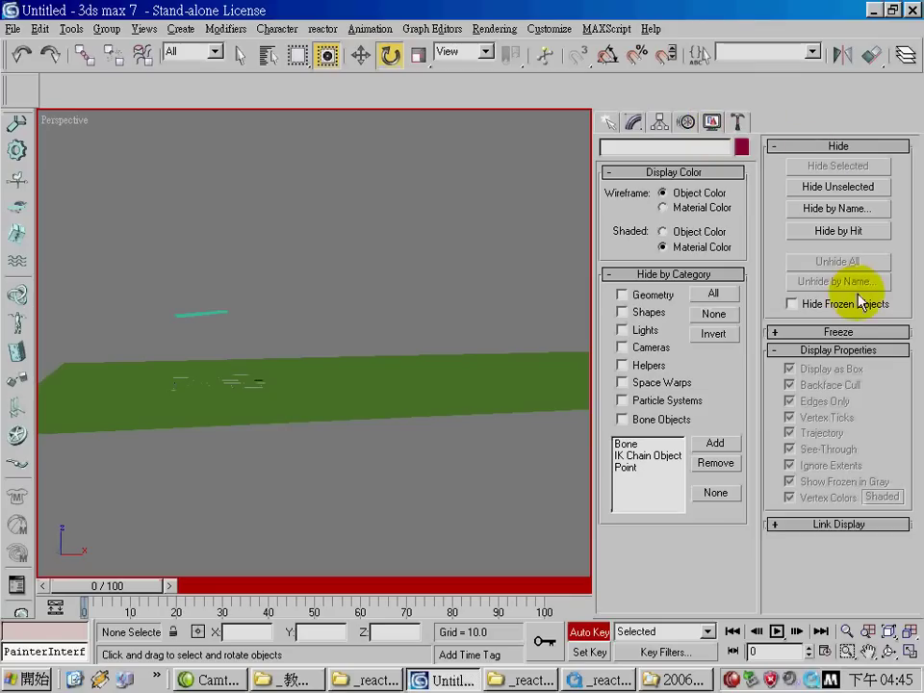
{"action": "left_click", "coordinate": [208, 312]}
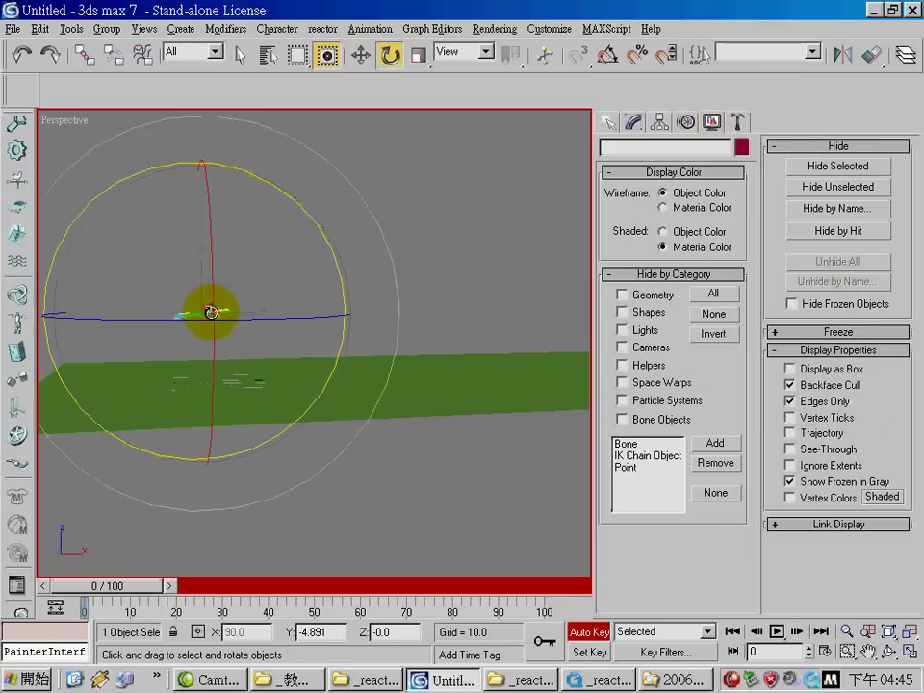
{"action": "left_click", "coordinate": [789, 432]}
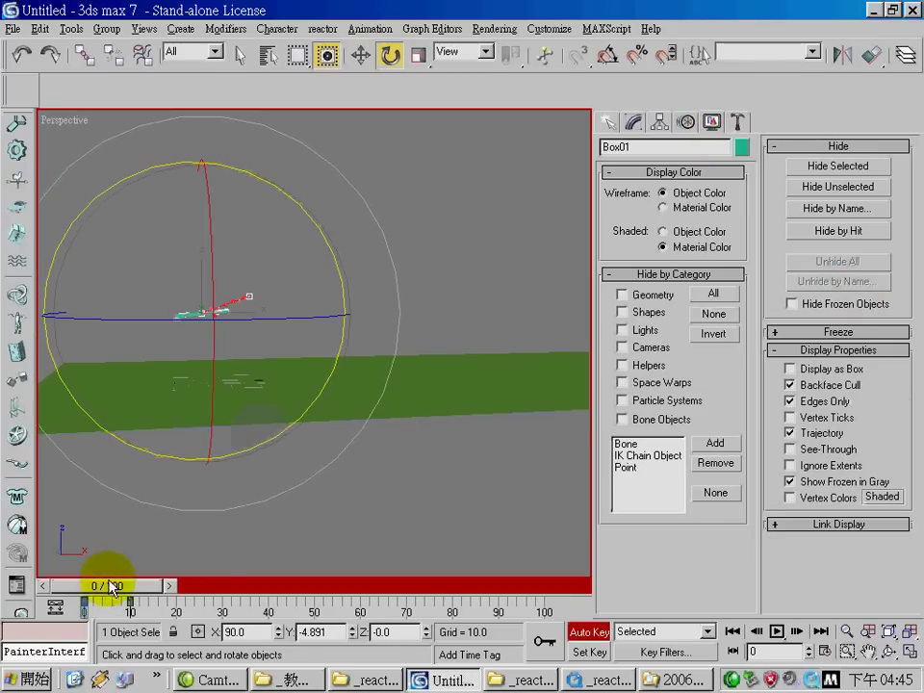
- Scrub to about frame 11, turn off Auto Key, and reselect Box01
{"action": "mouse_move", "coordinate": [107, 585]}
{"action": "left_mouse_down"}
{"action": "mouse_move", "coordinate": [168, 589]}
{"action": "mouse_move", "coordinate": [70, 588]}
{"action": "mouse_move", "coordinate": [206, 596]}
{"action": "mouse_move", "coordinate": [239, 583]}
{"action": "mouse_move", "coordinate": [99, 603]}
{"action": "left_mouse_up"}
{"action": "left_click", "coordinate": [589, 631]}
{"action": "left_click", "coordinate": [420, 220]}
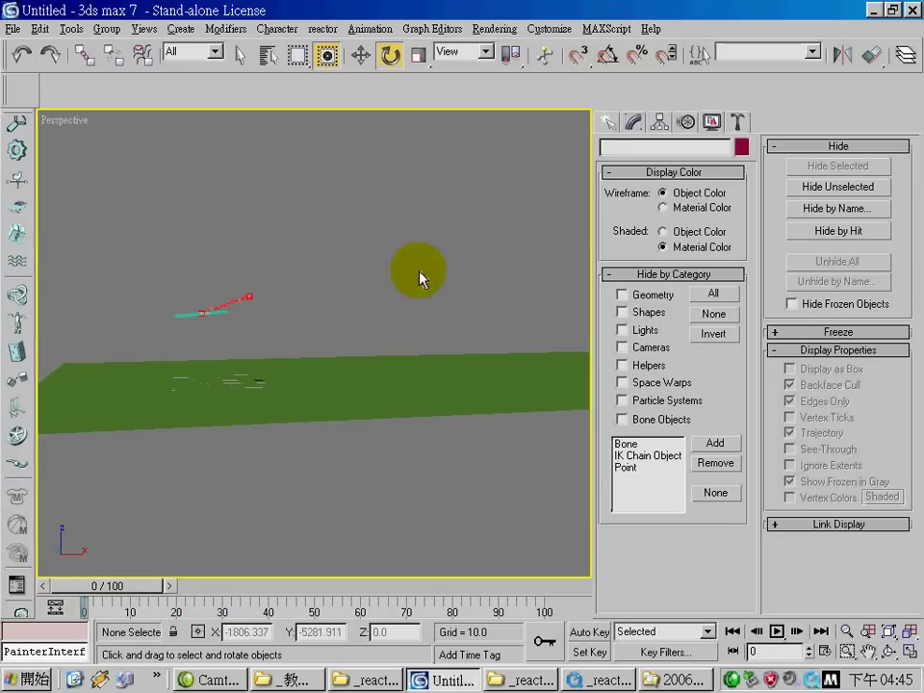
{"action": "left_click_drag", "start_coordinate": [300, 456], "coordinate": [69, 453]}
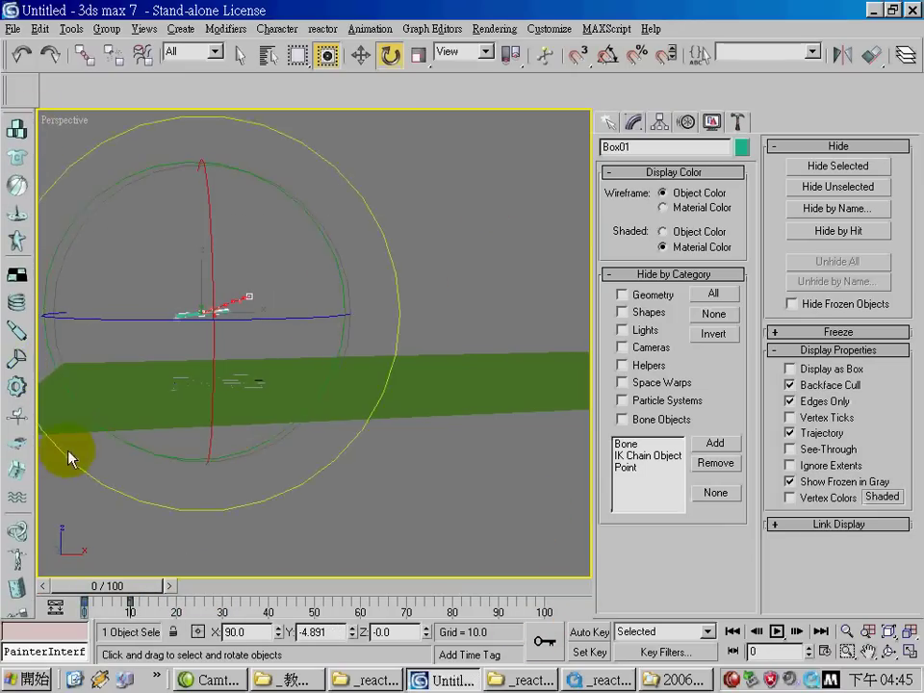
- Create RBCollection01 containing Box01 and pick Plane01 into it
{"action": "left_click", "coordinate": [16, 131]}
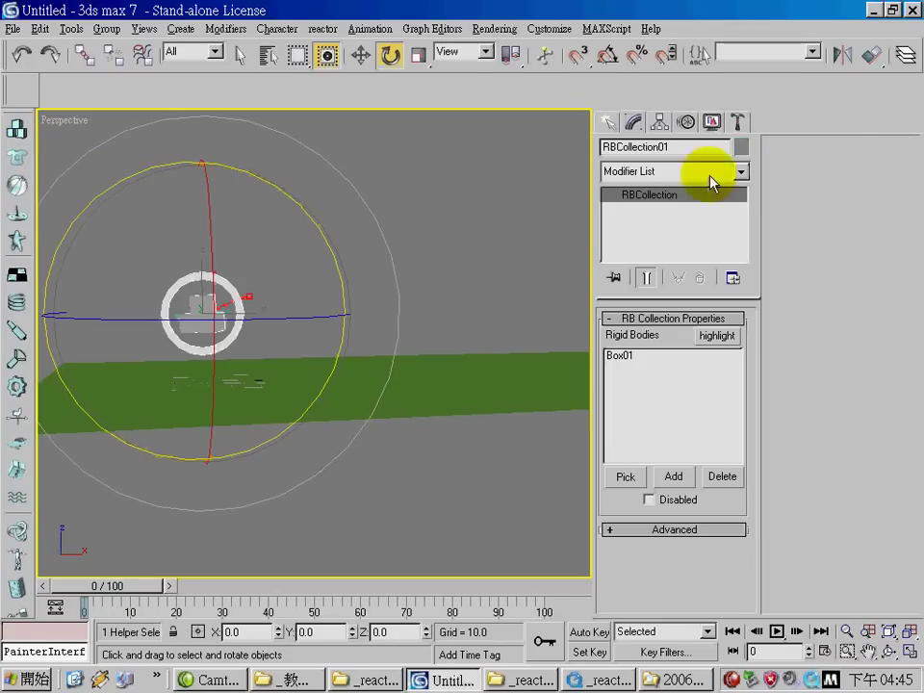
{"action": "left_click", "coordinate": [491, 274]}
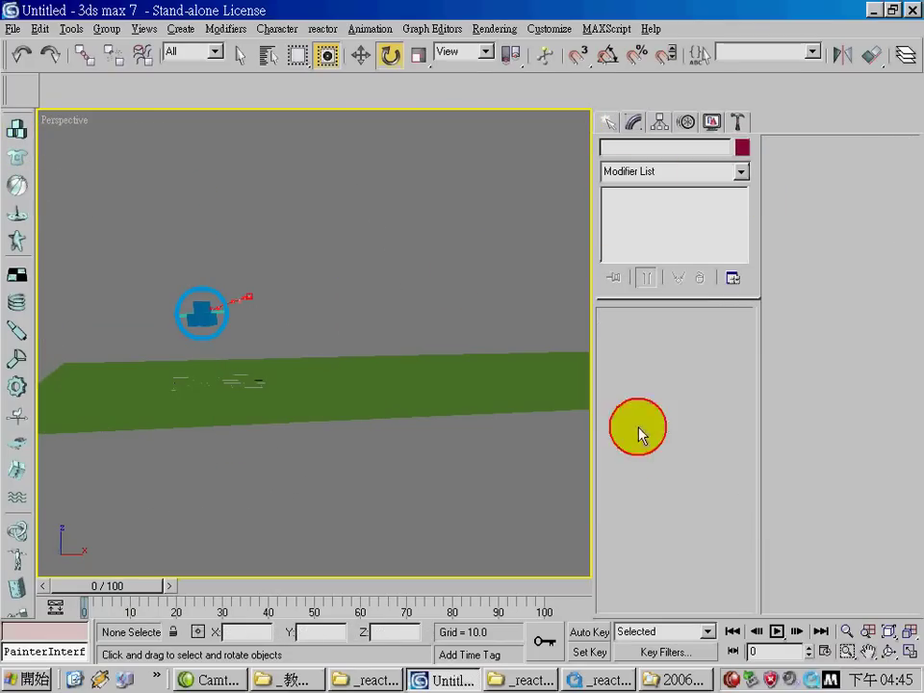
{"action": "left_click", "coordinate": [205, 310]}
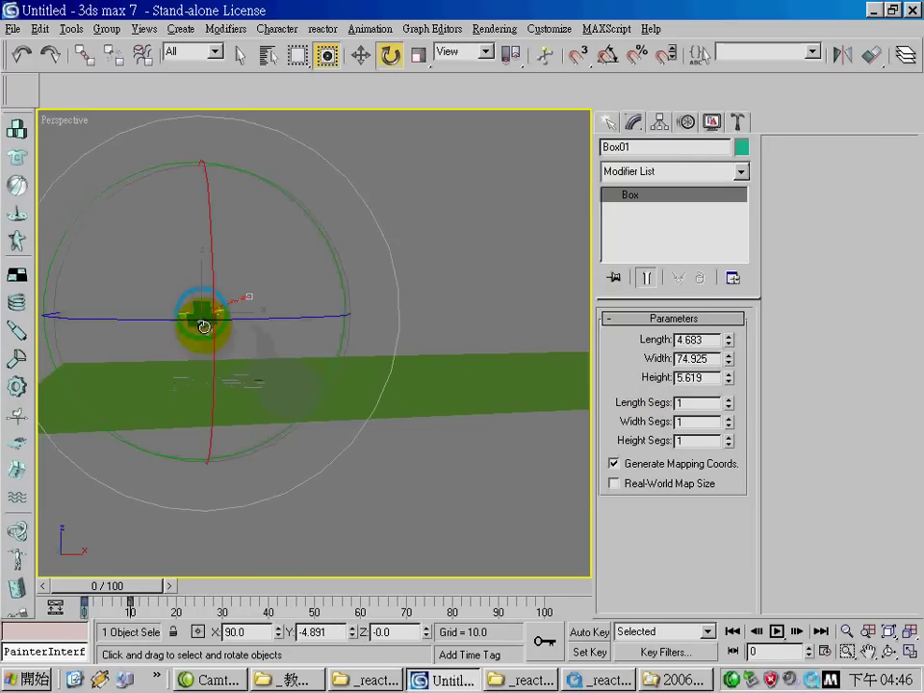
{"action": "left_click", "coordinate": [571, 190]}
{"action": "left_click", "coordinate": [198, 318]}
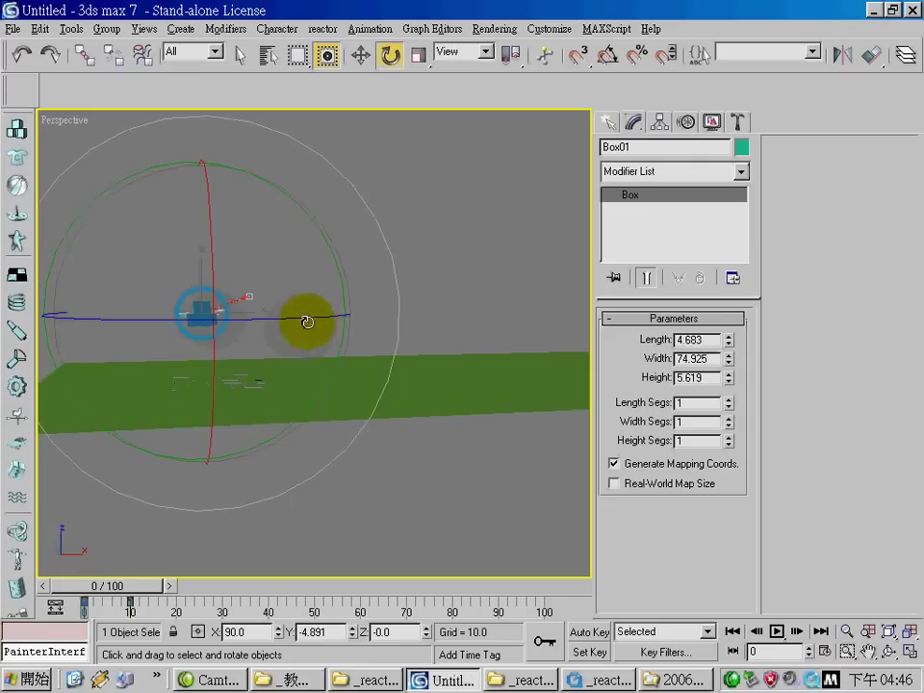
{"action": "left_click", "coordinate": [469, 267]}
{"action": "left_click", "coordinate": [195, 288]}
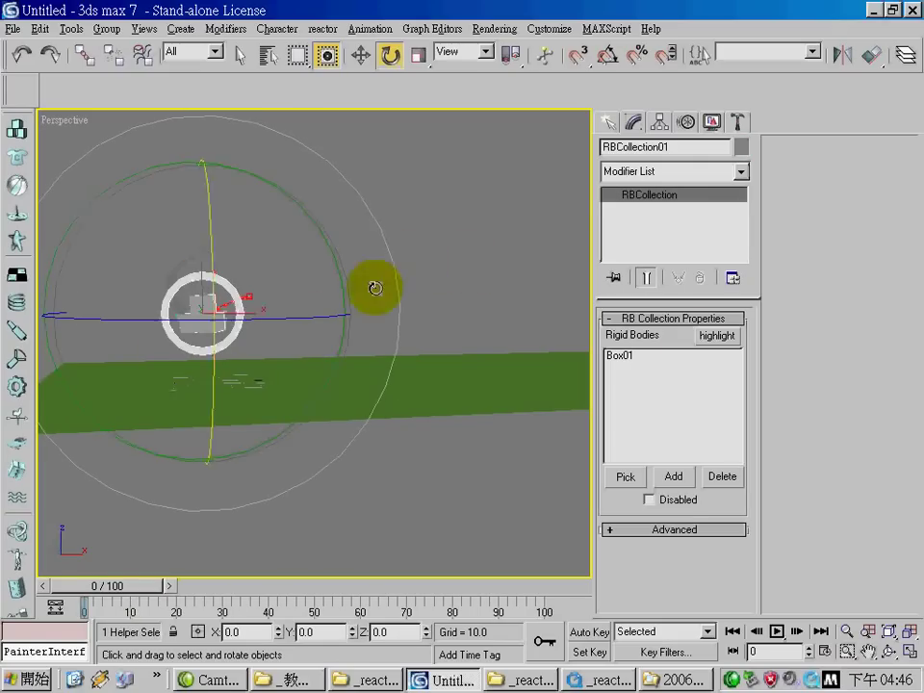
{"action": "left_click", "coordinate": [627, 478]}
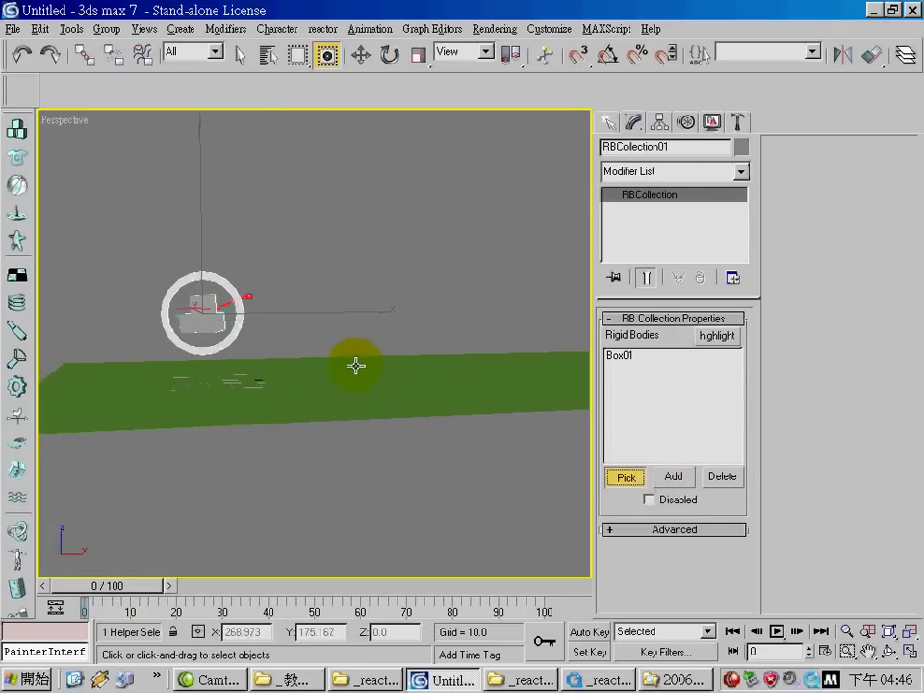
{"action": "left_click", "coordinate": [491, 398]}
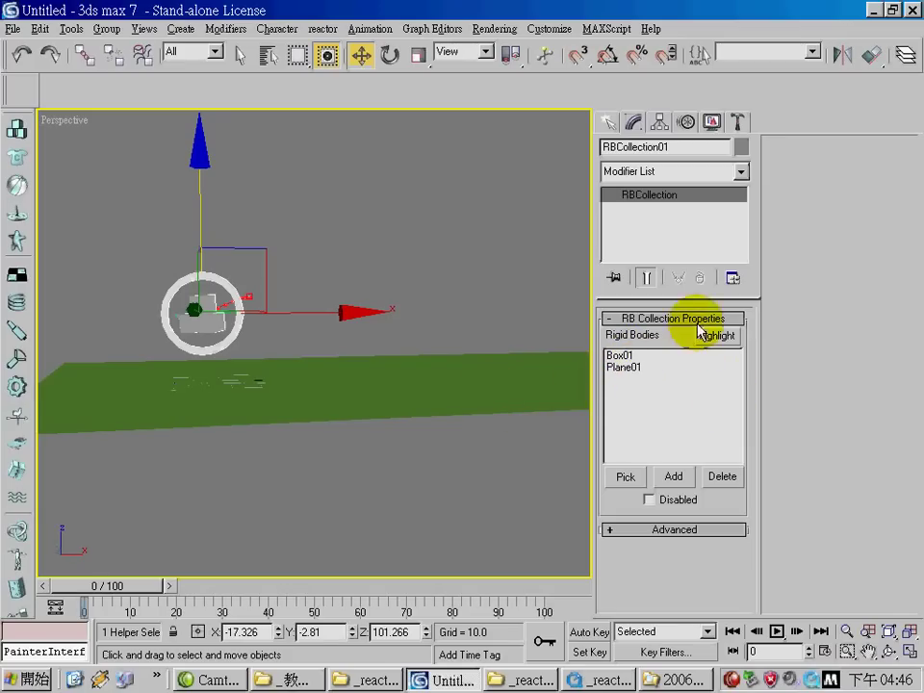
- Set Plane01's rigid body properties to Concave Mesh with friction 2.0
{"action": "left_click", "coordinate": [365, 410]}
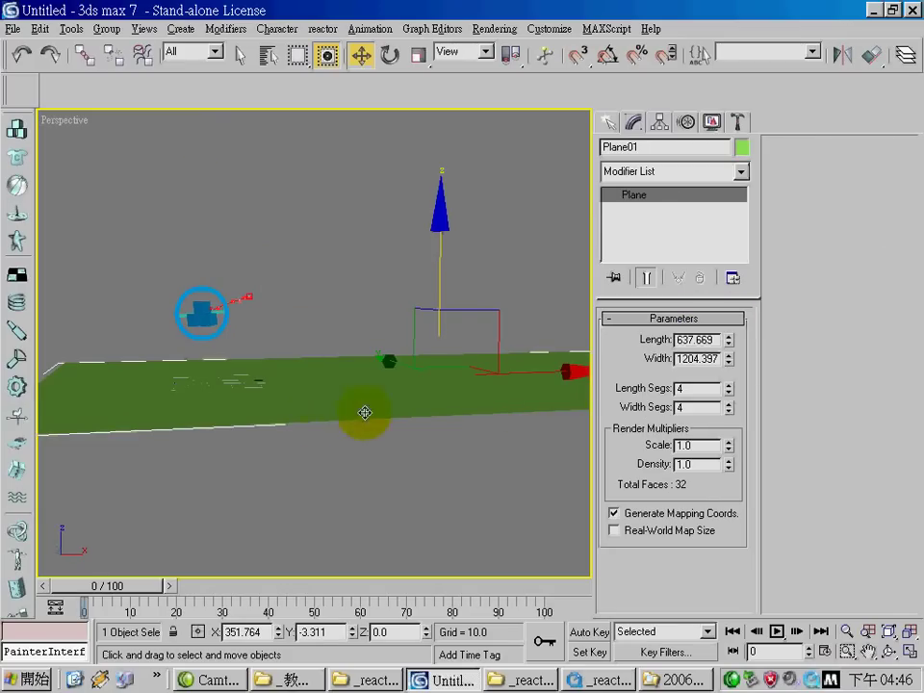
{"action": "left_click_drag", "start_coordinate": [32, 556], "coordinate": [19, 389]}
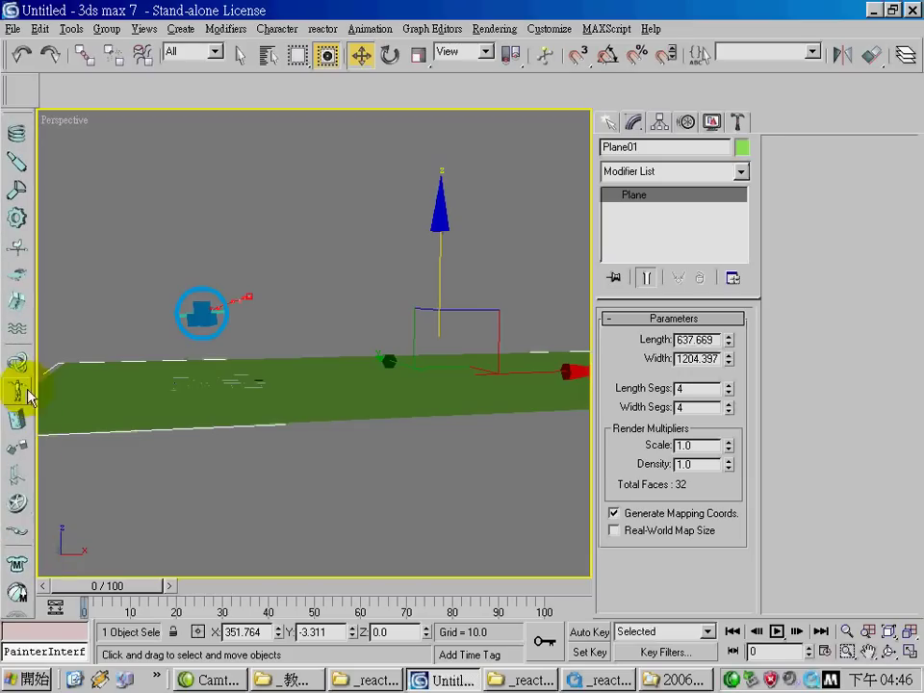
{"action": "left_click_drag", "start_coordinate": [32, 512], "coordinate": [45, 258]}
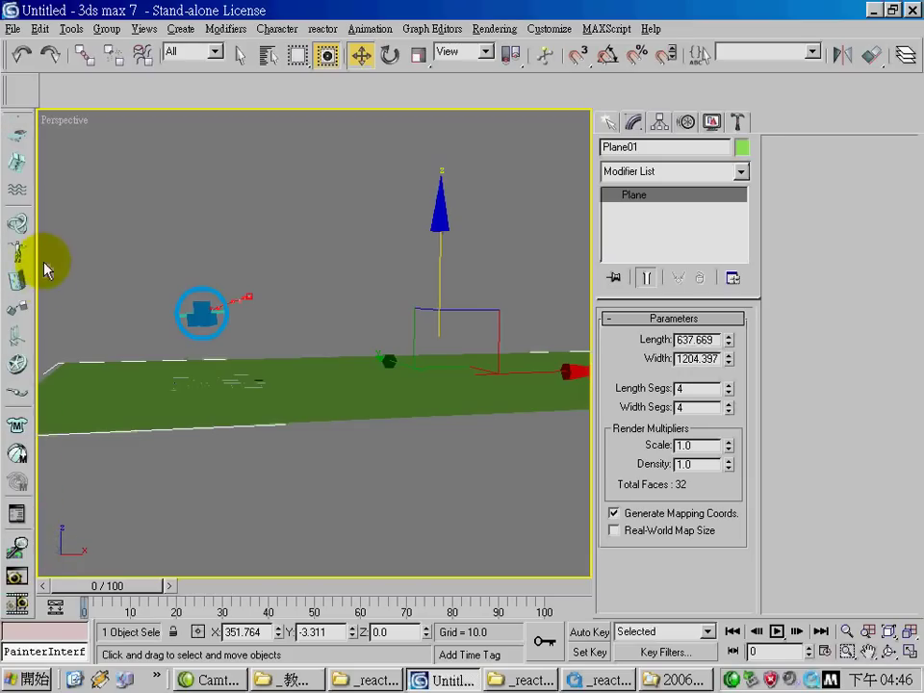
{"action": "left_click", "coordinate": [18, 513]}
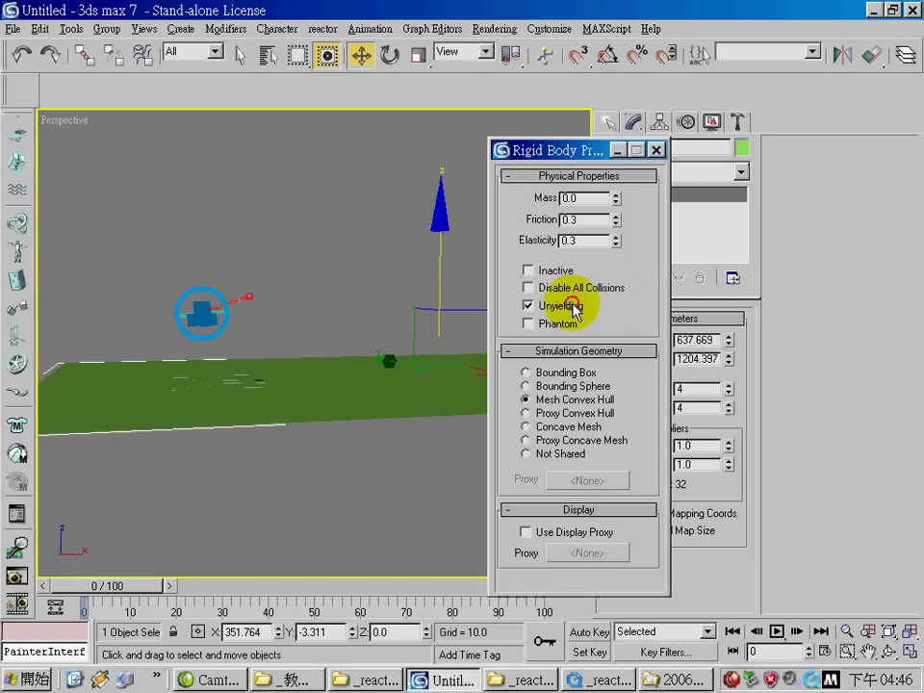
{"action": "left_click", "coordinate": [569, 426]}
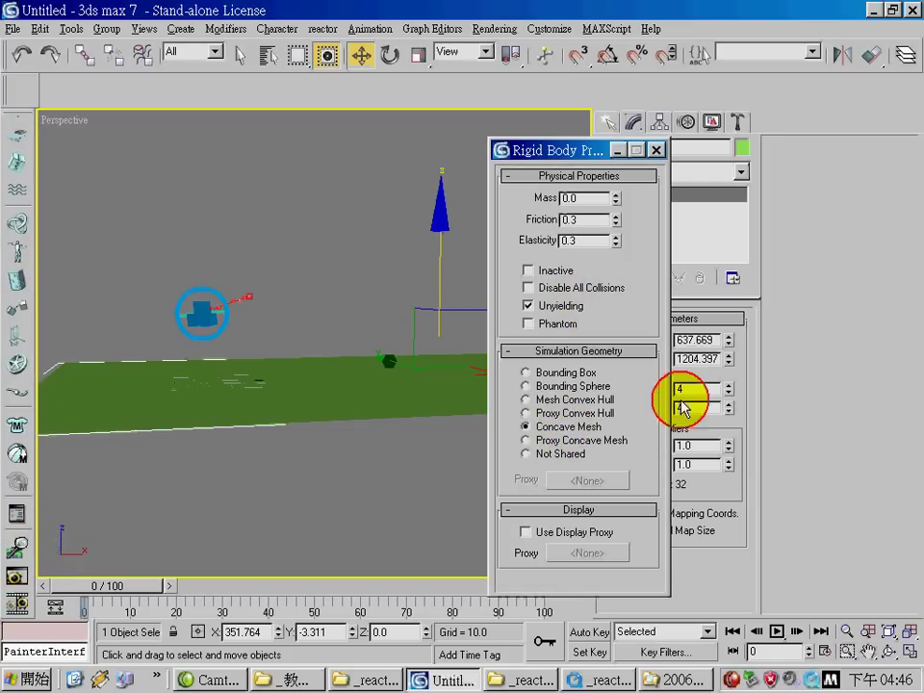
{"action": "double_click", "coordinate": [596, 219]}
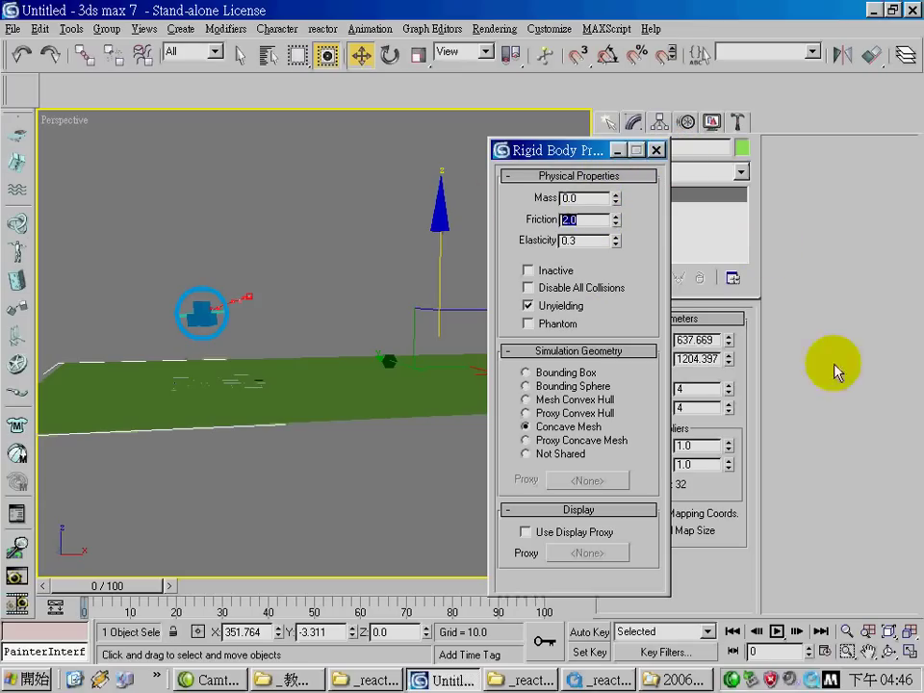
{"action": "left_click", "coordinate": [656, 150]}
- Give Box01 a rigid body mass of 5.0
{"action": "left_click", "coordinate": [230, 336]}
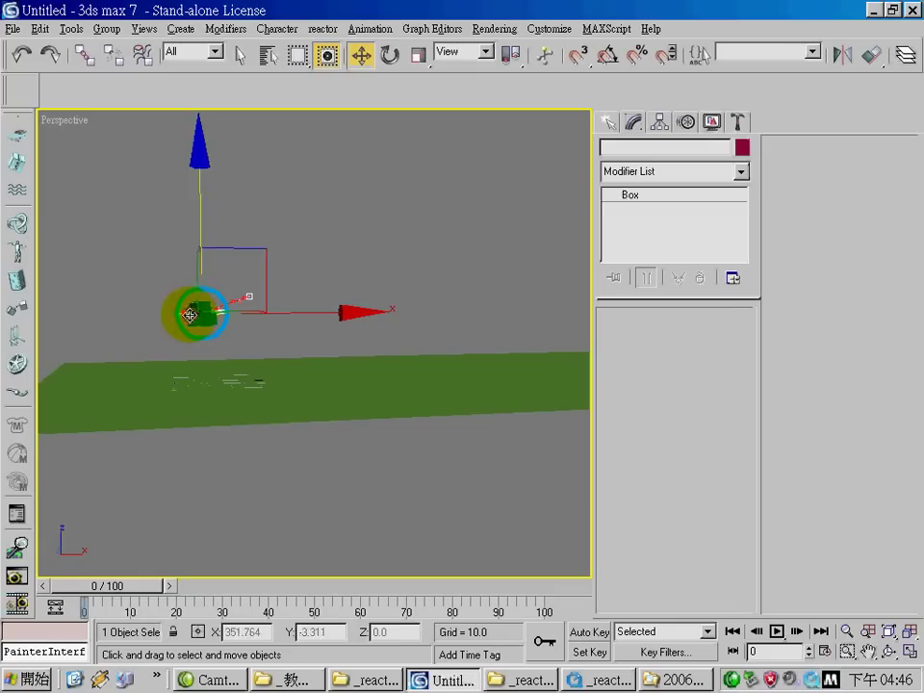
{"action": "left_click", "coordinate": [190, 315]}
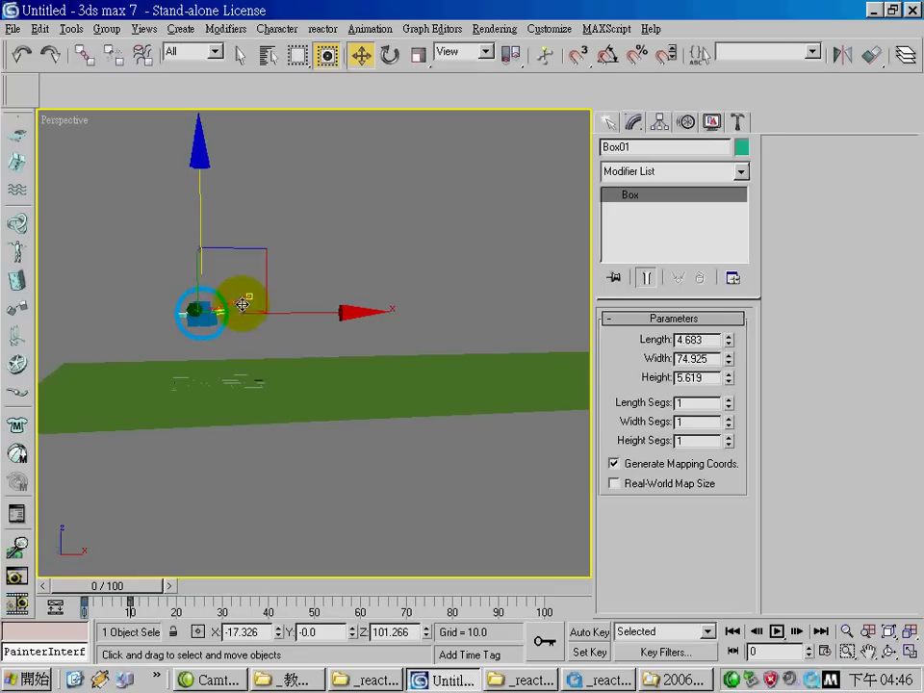
{"action": "left_click", "coordinate": [16, 514]}
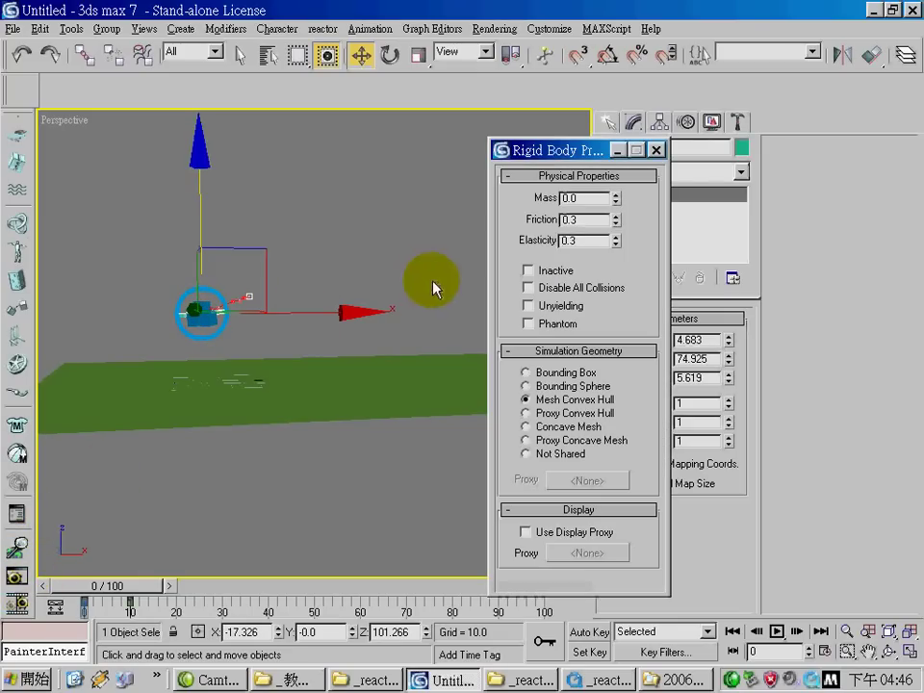
{"action": "double_click", "coordinate": [594, 200]}
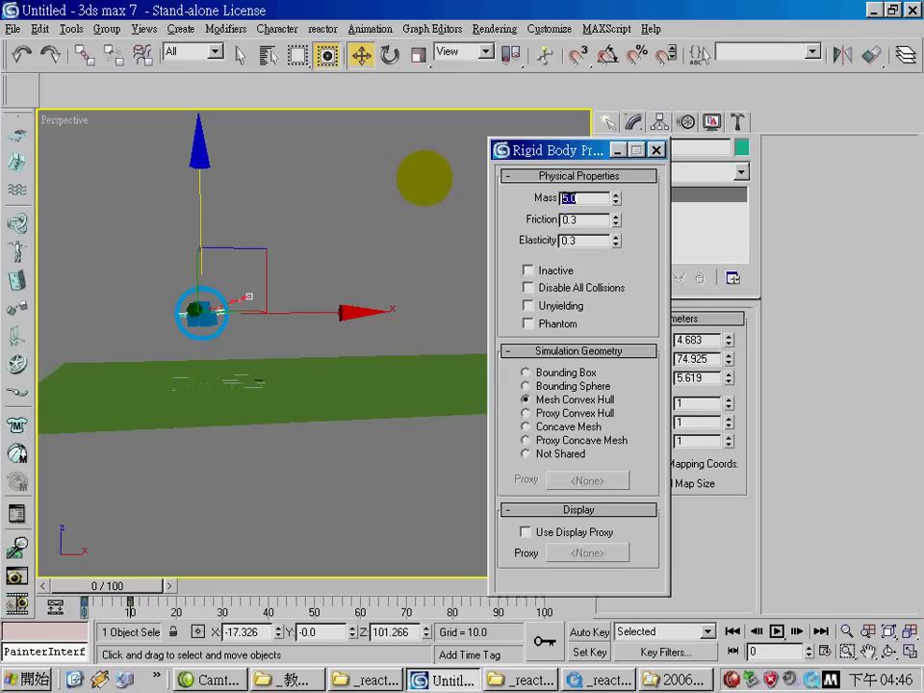
- Set the reactor world collision tolerance to 0.7 and select Box01
{"action": "left_click", "coordinate": [657, 152]}
{"action": "left_click", "coordinate": [250, 500]}
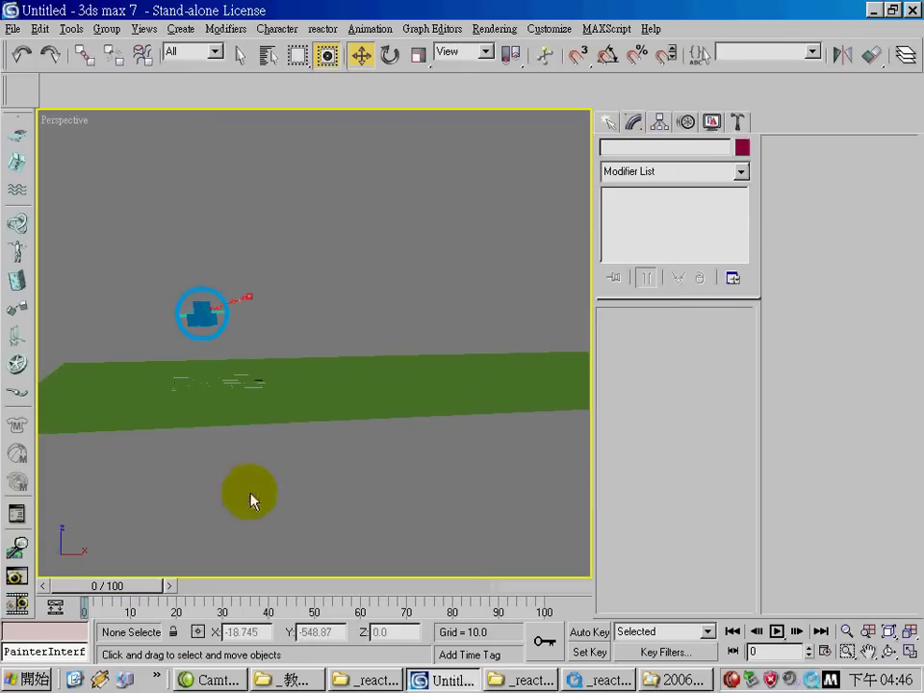
{"action": "left_click", "coordinate": [737, 122]}
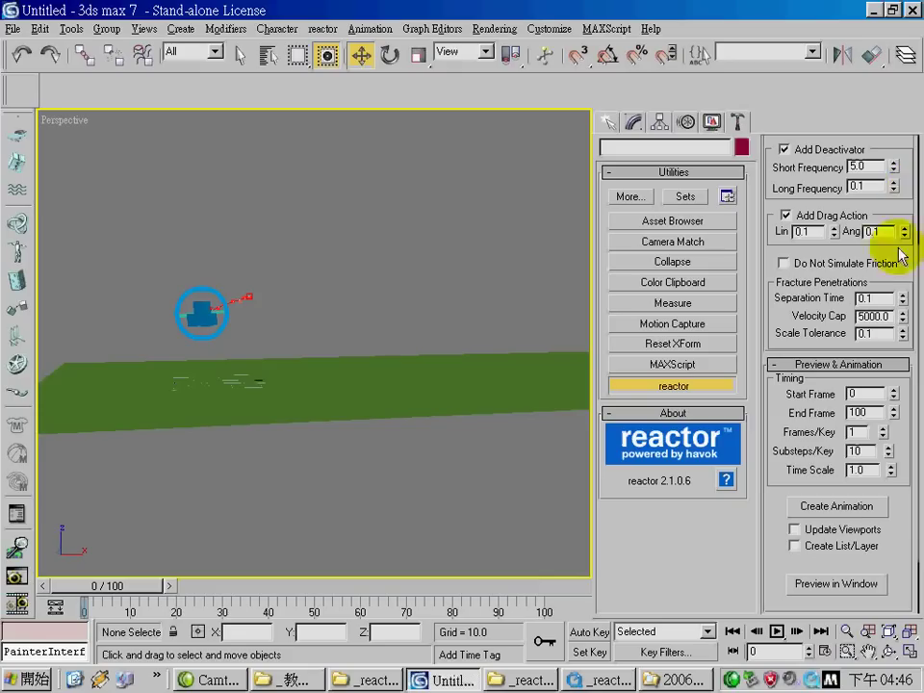
{"action": "scroll", "coordinate": [901, 268], "scroll_direction": "up", "scroll_amount": 5}
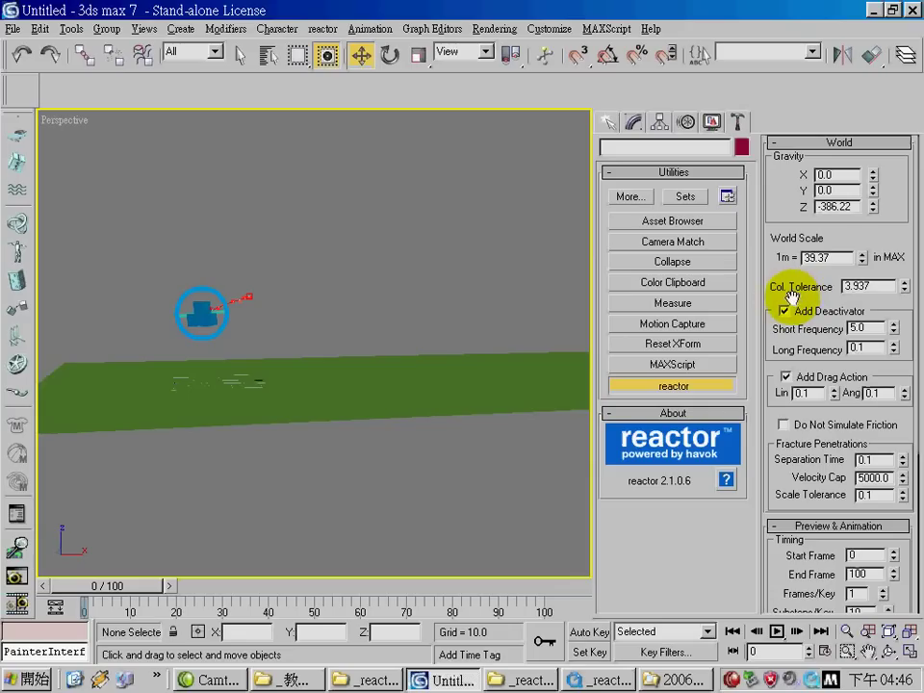
{"action": "left_click", "coordinate": [872, 286]}
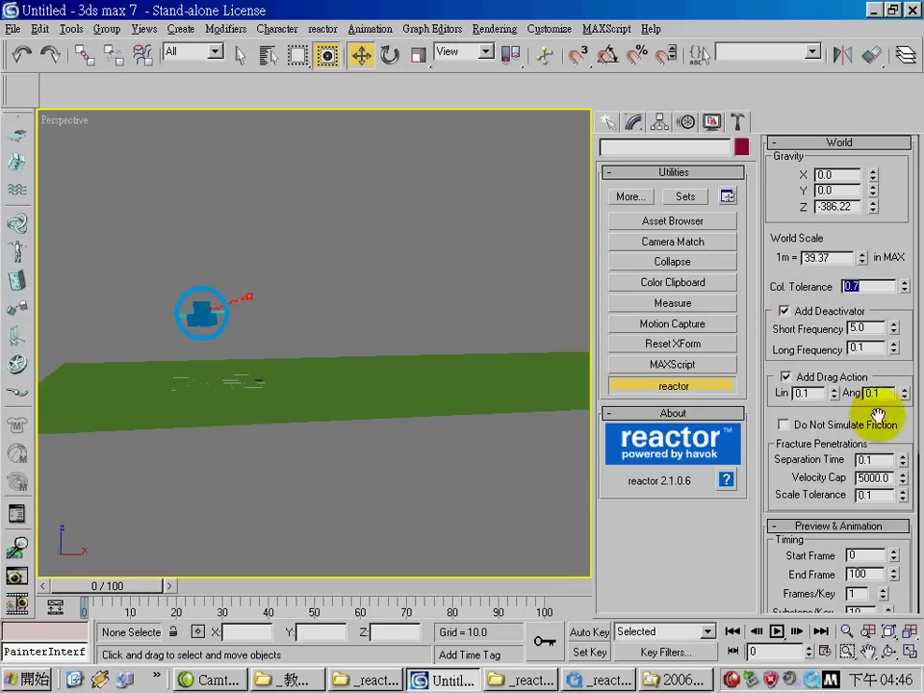
{"action": "left_click", "coordinate": [186, 313]}
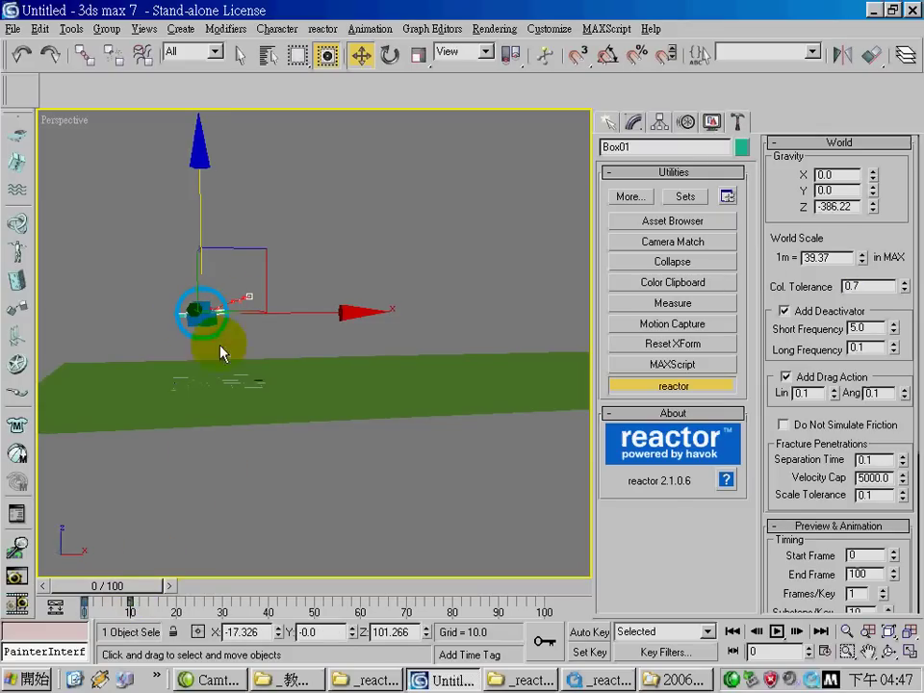
- Advance to frame 10 and activate Select and Move for Box01
{"action": "left_click_drag", "start_coordinate": [142, 595], "coordinate": [186, 594]}
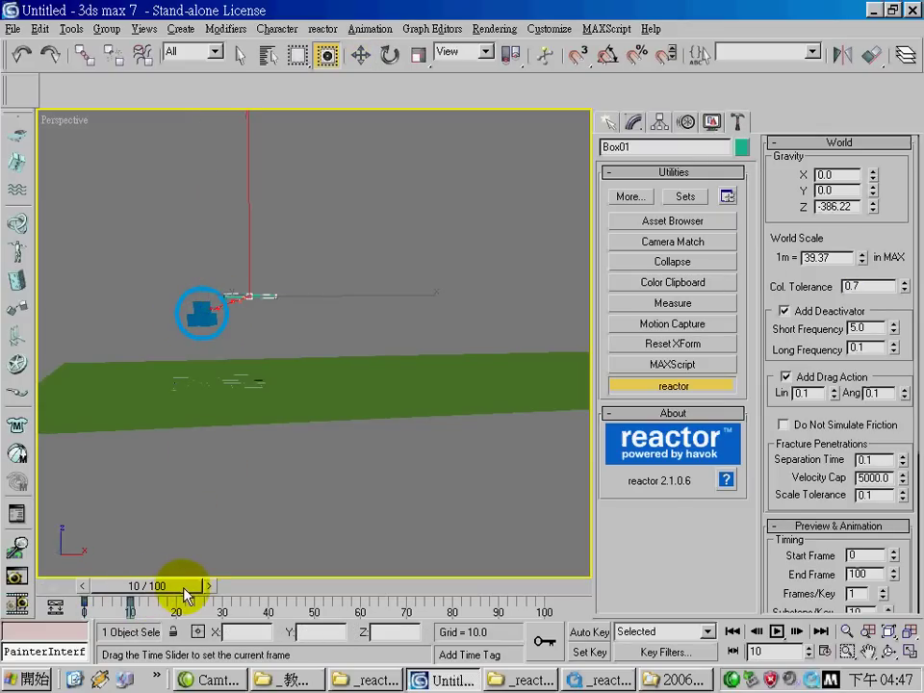
{"action": "key", "text": "w"}
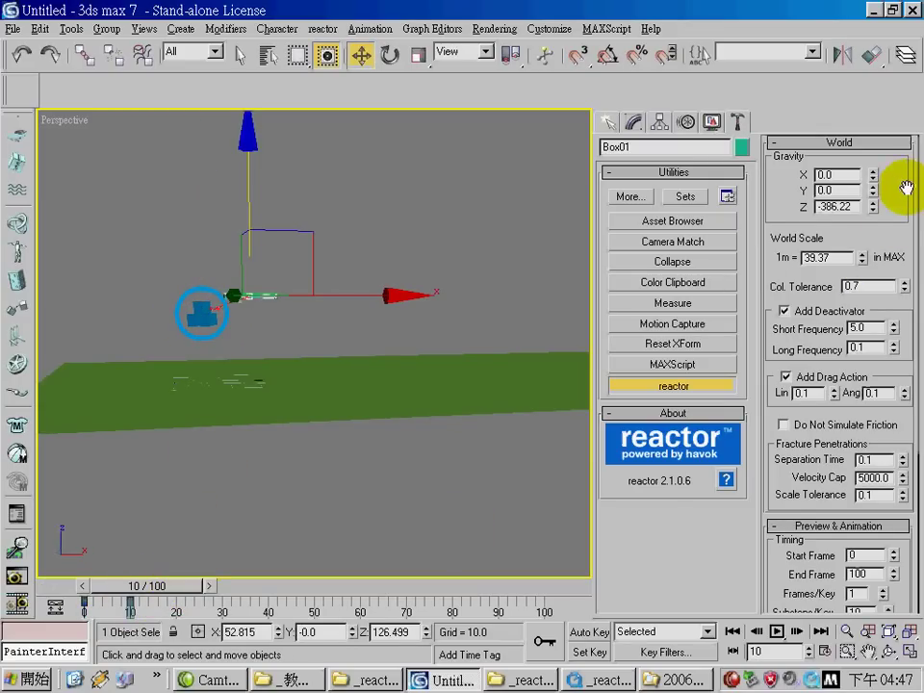
{"action": "scroll", "coordinate": [906, 188], "scroll_direction": "up", "scroll_amount": 1}
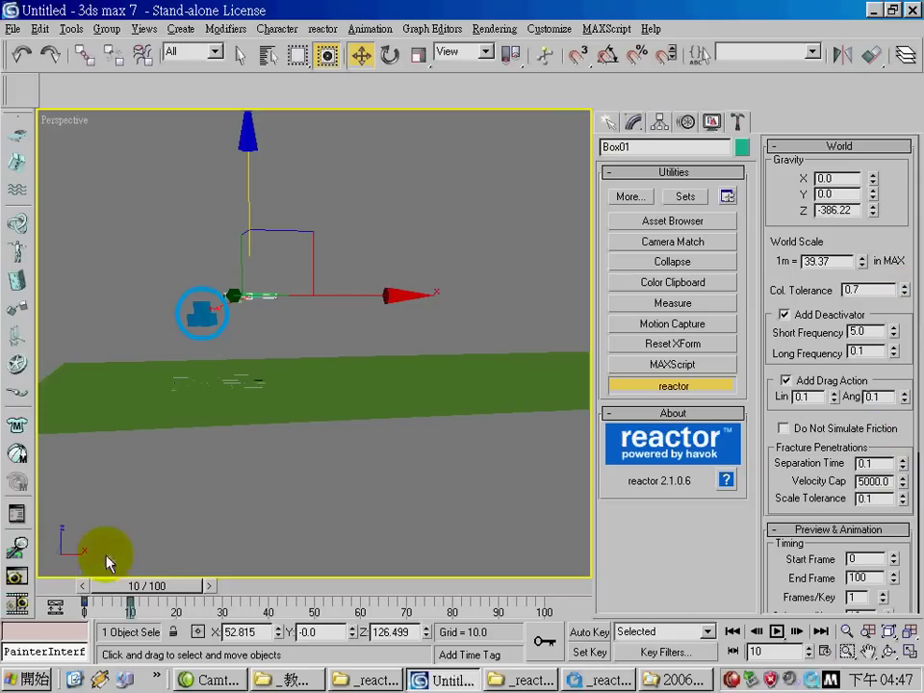
- Set reactor Start Frame to 9, run the real-time preview past the friction warning, then close it
{"action": "double_click", "coordinate": [852, 559]}
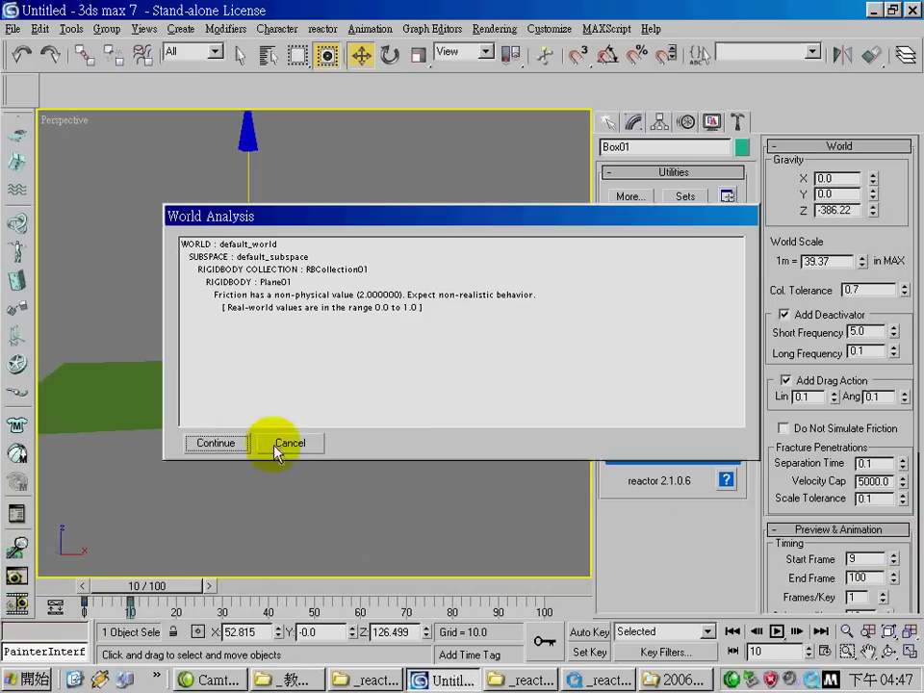
{"action": "left_click", "coordinate": [216, 443]}
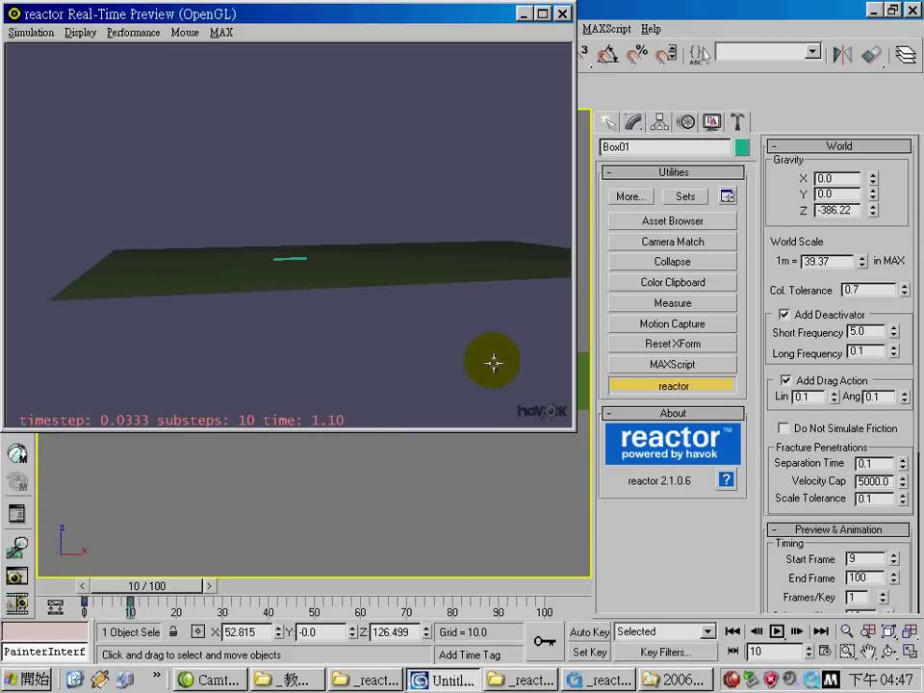
{"action": "left_click", "coordinate": [562, 14]}
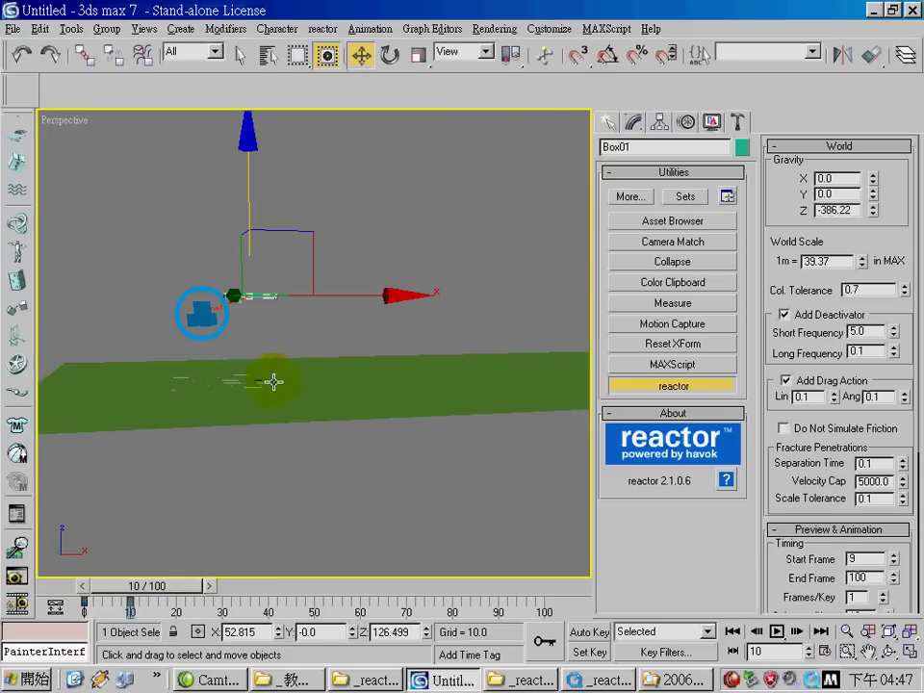
- With Auto Key on, push Box01 up-right at frame 10 and lower it at frame 13
{"action": "left_click", "coordinate": [589, 632]}
{"action": "left_click_drag", "start_coordinate": [304, 245], "coordinate": [408, 200]}
{"action": "left_click_drag", "start_coordinate": [173, 585], "coordinate": [212, 585]}
{"action": "left_click_drag", "start_coordinate": [342, 157], "coordinate": [345, 175]}
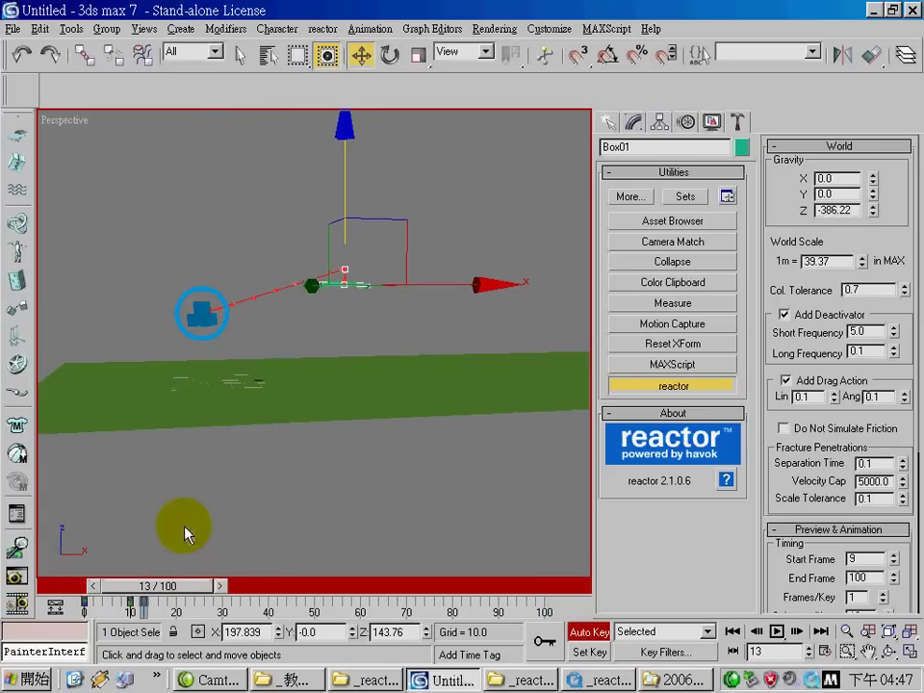
{"action": "mouse_move", "coordinate": [179, 589]}
{"action": "left_mouse_down"}
{"action": "mouse_move", "coordinate": [149, 588]}
{"action": "mouse_move", "coordinate": [116, 603]}
{"action": "left_mouse_up"}
- Preview the reactor simulation from frame 0, then orbit the view to tilt the ground plane
{"action": "left_click", "coordinate": [16, 575]}
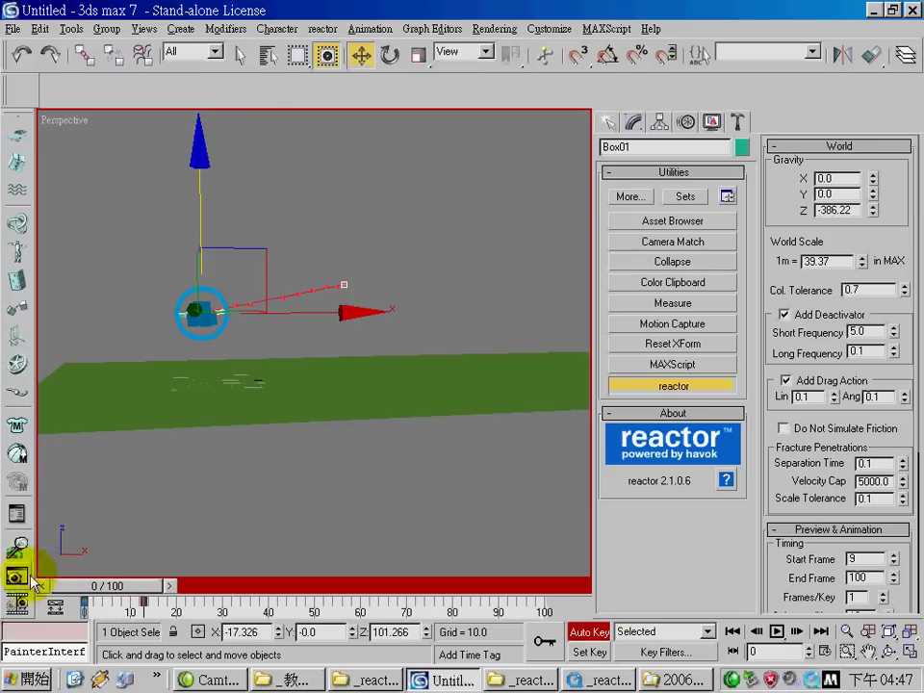
{"action": "left_click", "coordinate": [216, 443]}
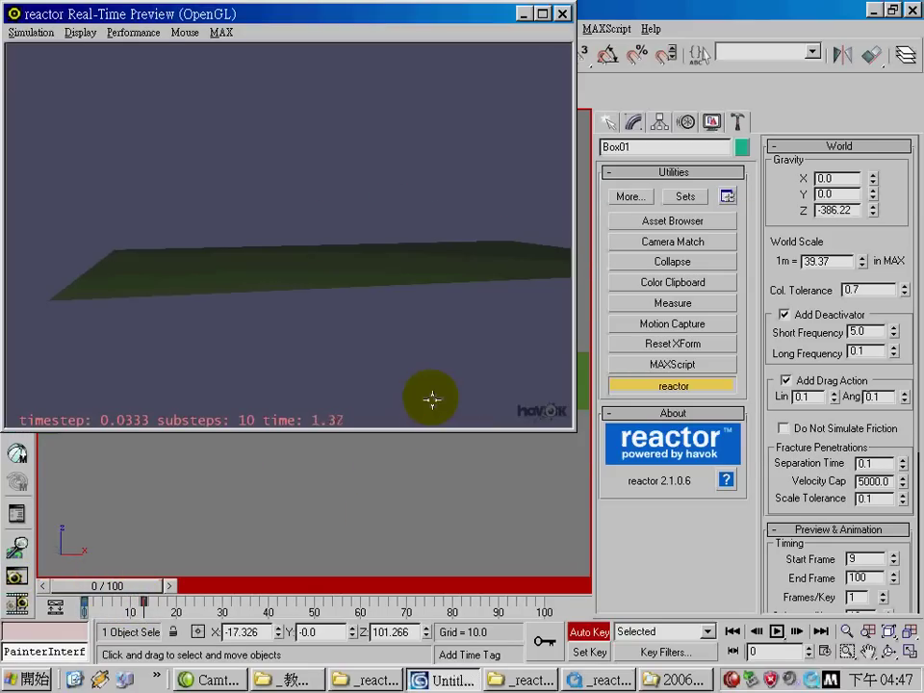
{"action": "left_click", "coordinate": [562, 13]}
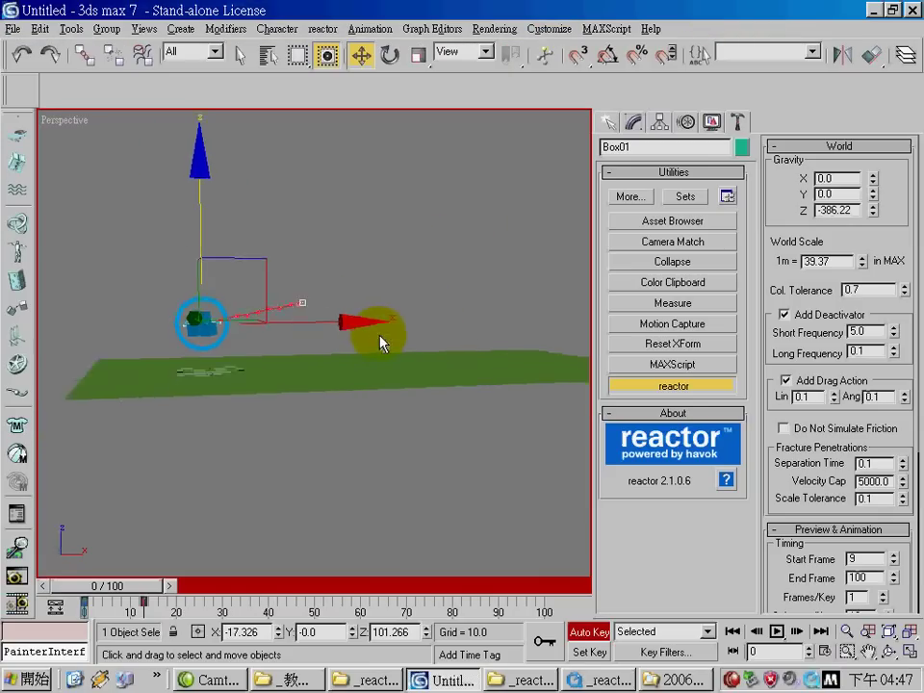
{"action": "middle_click_drag", "start_coordinate": [380, 341], "coordinate": [493, 420], "text": "alt"}
{"action": "left_click", "coordinate": [888, 651]}
{"action": "left_click_drag", "start_coordinate": [377, 285], "coordinate": [313, 313]}
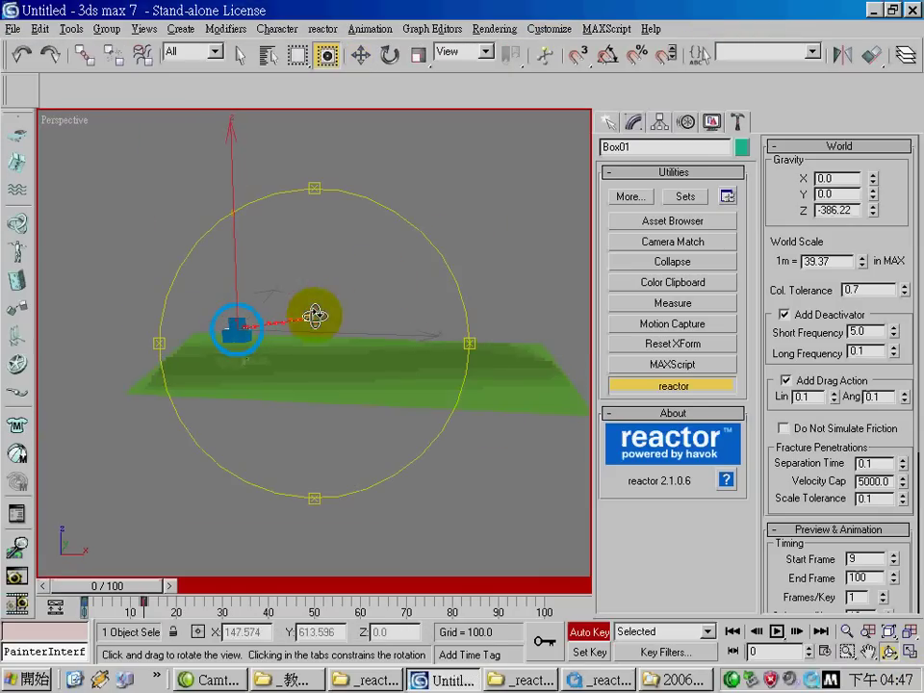
- Rerun the real-time preview past the friction warning and close it
{"action": "left_click", "coordinate": [30, 570]}
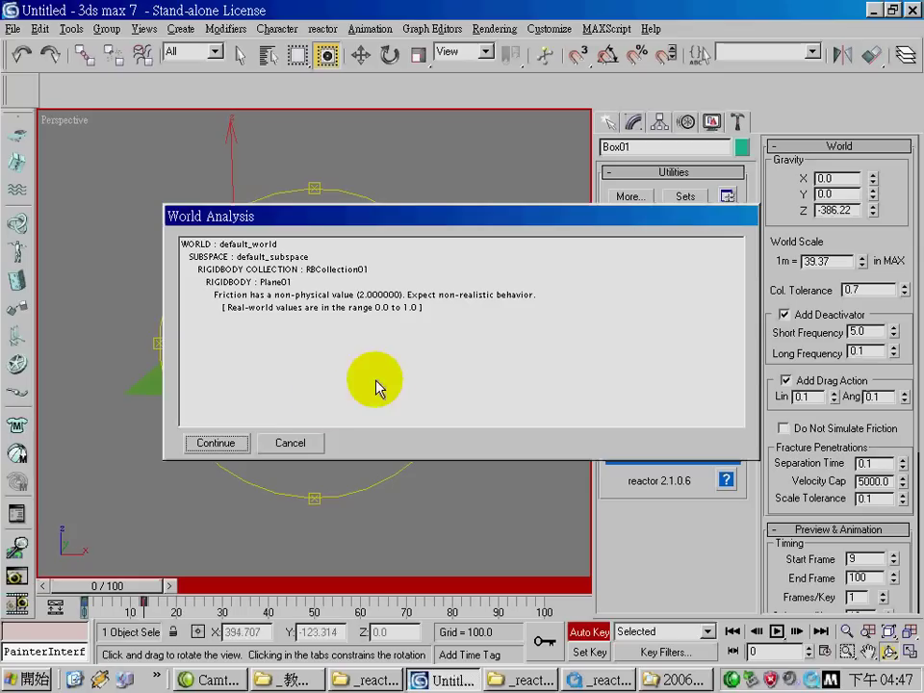
{"action": "left_click", "coordinate": [217, 444]}
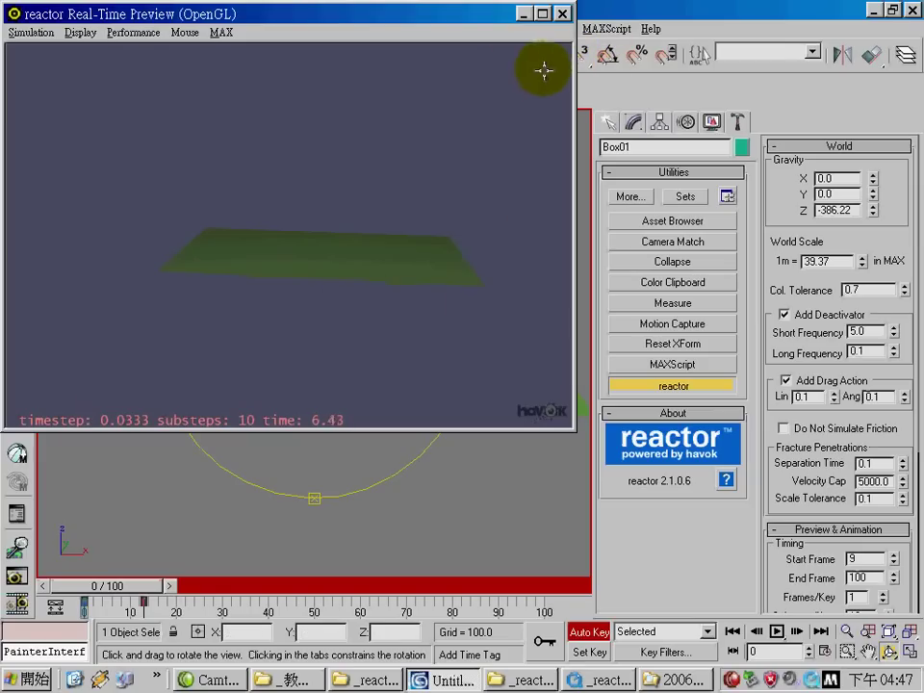
{"action": "left_click", "coordinate": [561, 14]}
- Select the ground plane Plane01, then select Box01 again
{"action": "left_click", "coordinate": [241, 55]}
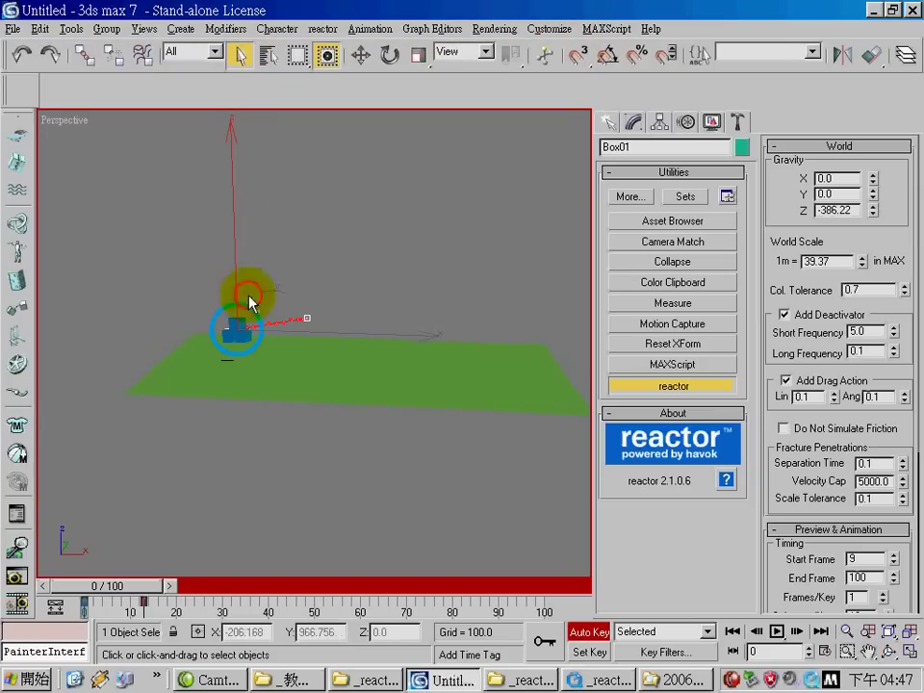
{"action": "left_click", "coordinate": [288, 309]}
{"action": "left_click", "coordinate": [342, 397]}
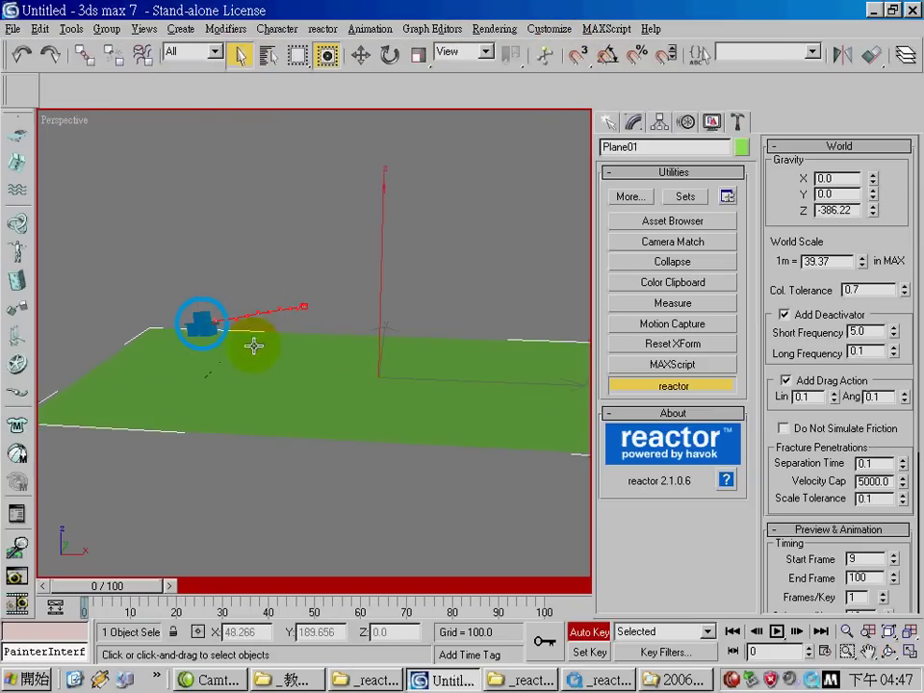
{"action": "scroll", "coordinate": [254, 346], "scroll_direction": "up", "scroll_amount": 3}
{"action": "left_click", "coordinate": [141, 316]}
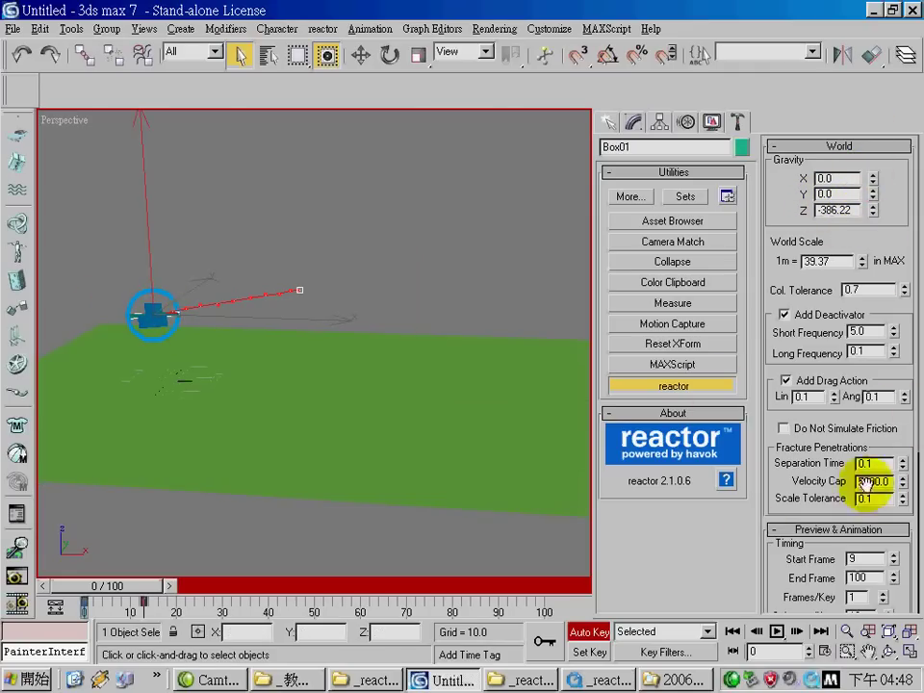
{"action": "scroll", "coordinate": [808, 340], "scroll_direction": "down", "scroll_amount": 5}
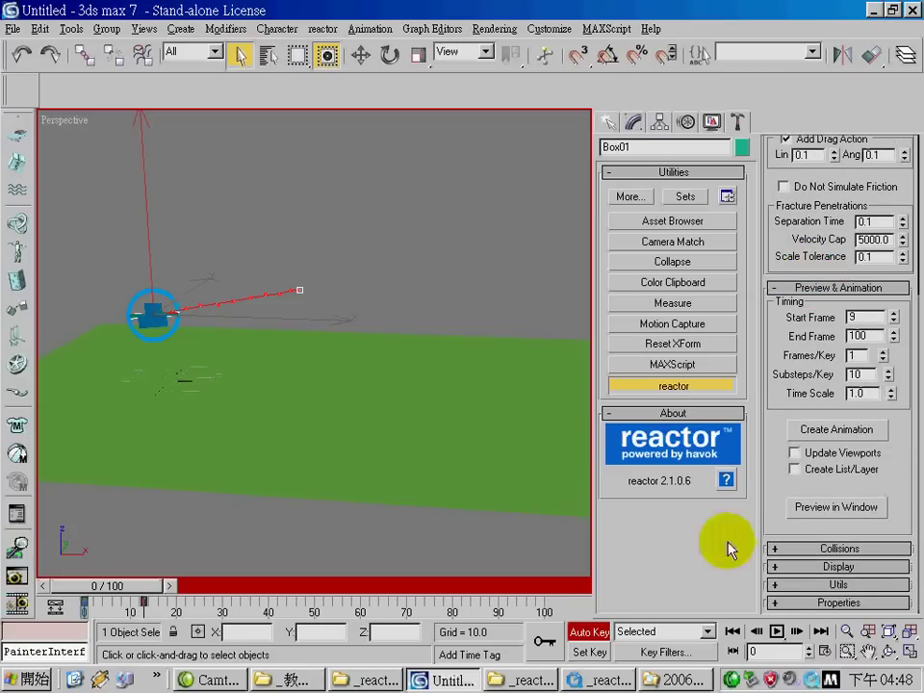
- Preview the simulation with 40 substeps, close it, and scrub Box01's animation to frame 55
{"action": "left_click", "coordinate": [836, 506]}
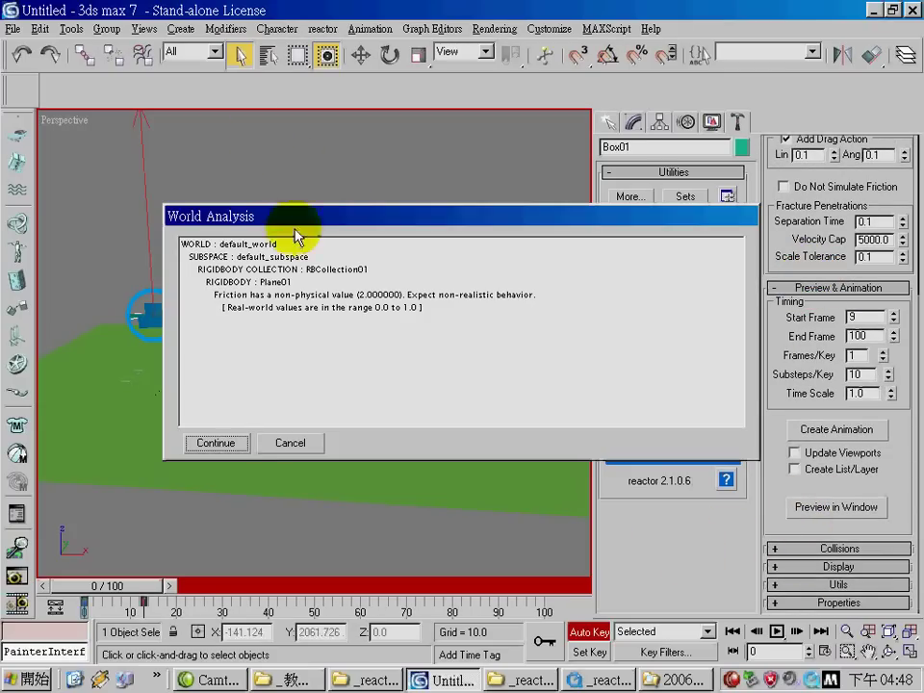
{"action": "left_click", "coordinate": [223, 444]}
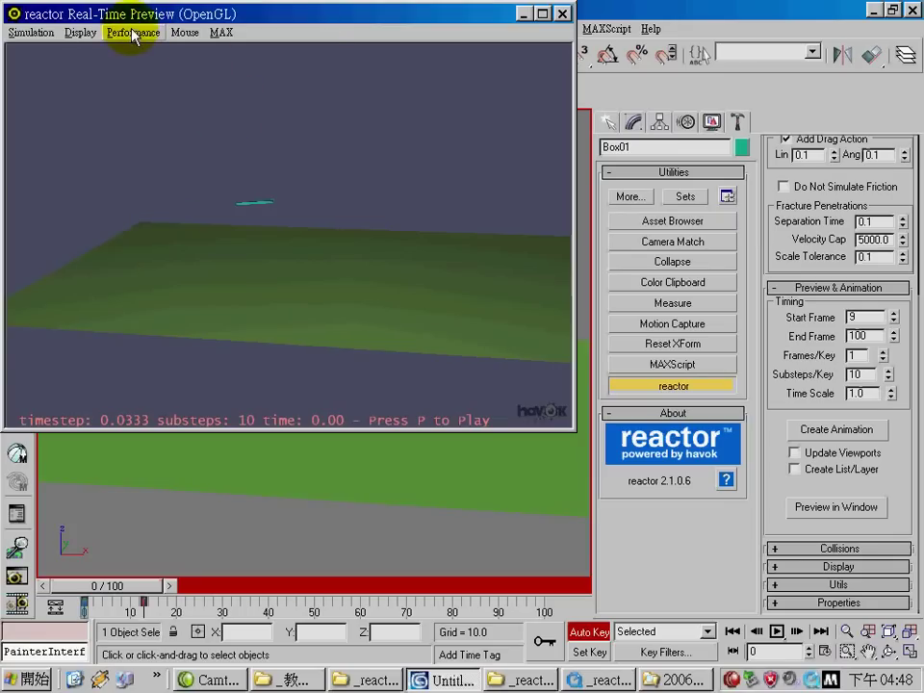
{"action": "left_click", "coordinate": [133, 33]}
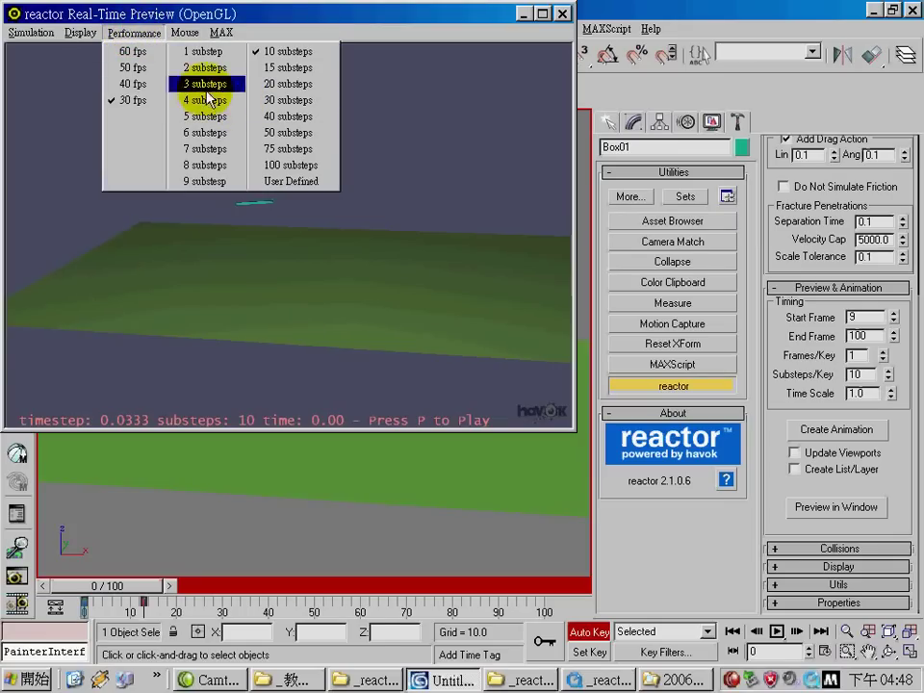
{"action": "left_click", "coordinate": [277, 117]}
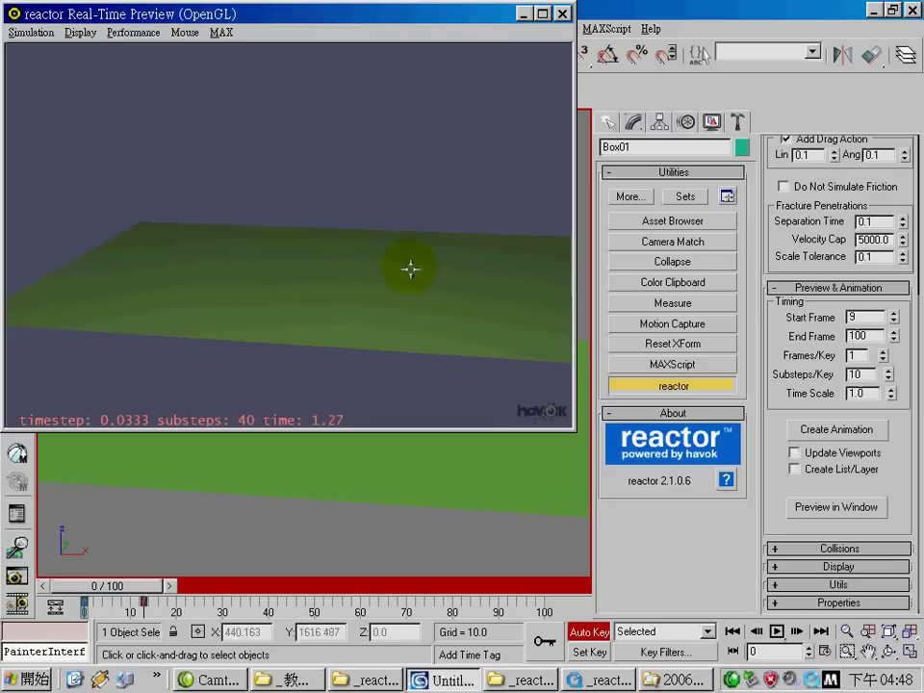
{"action": "left_click", "coordinate": [562, 17]}
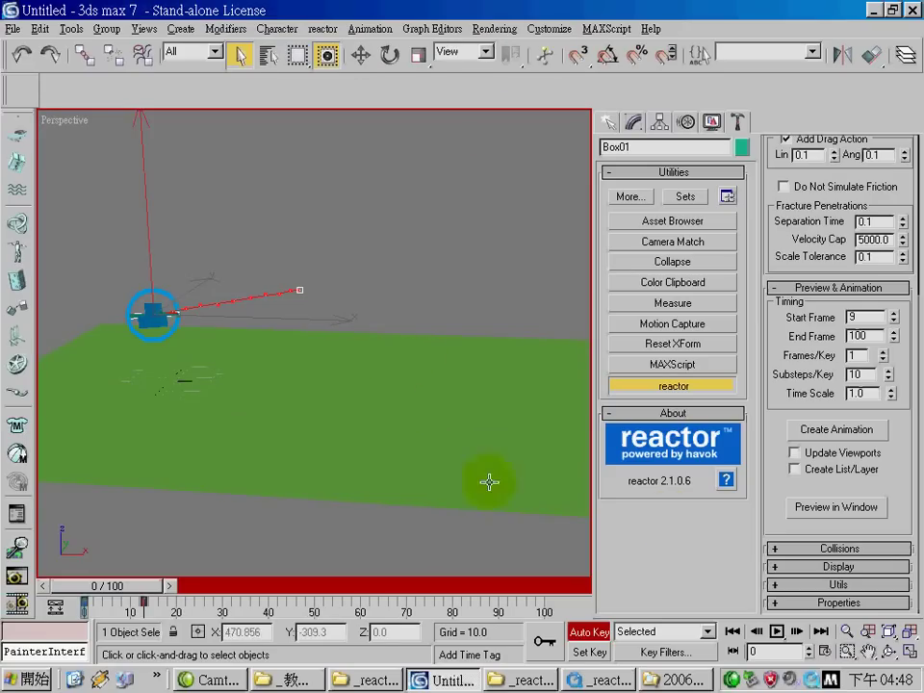
{"action": "left_click_drag", "start_coordinate": [125, 585], "coordinate": [85, 607]}
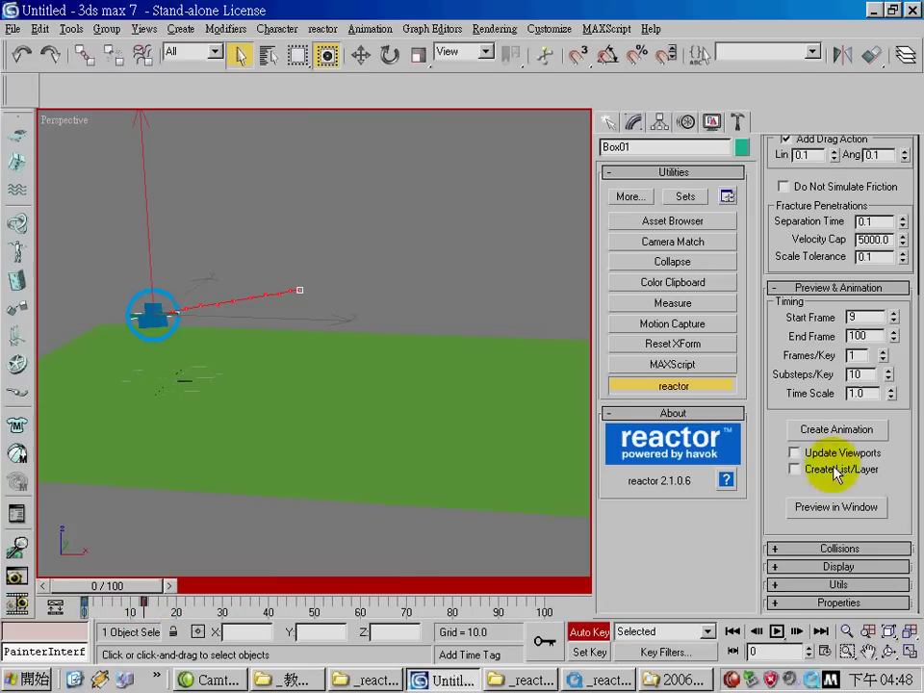
- Bake the reactor simulation into Box01's keyframes, continuing past the World Analysis warning
{"action": "left_click", "coordinate": [845, 431]}
{"action": "left_click", "coordinate": [426, 385]}
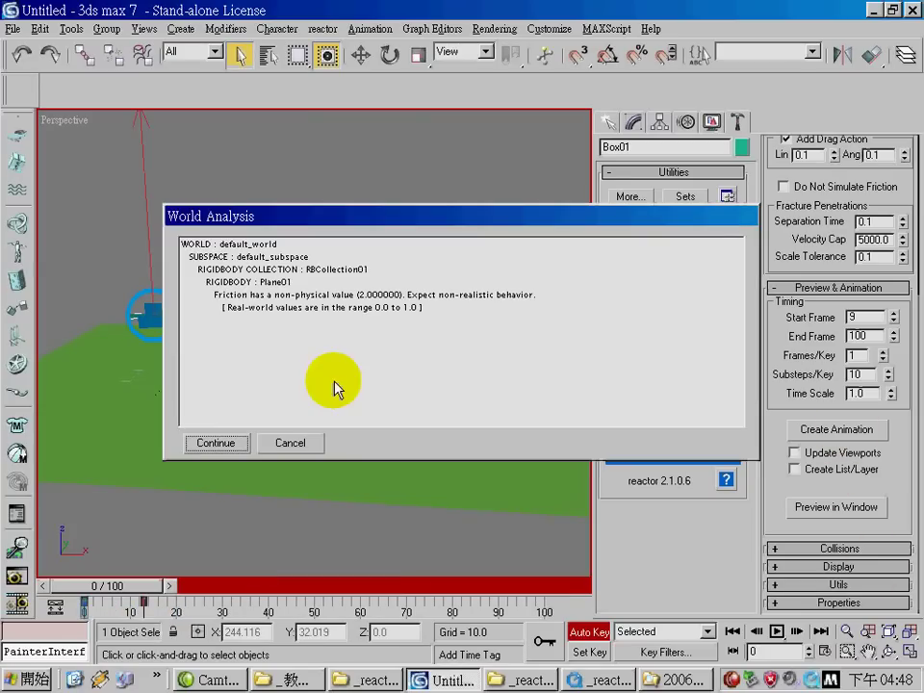
{"action": "left_click", "coordinate": [207, 444]}
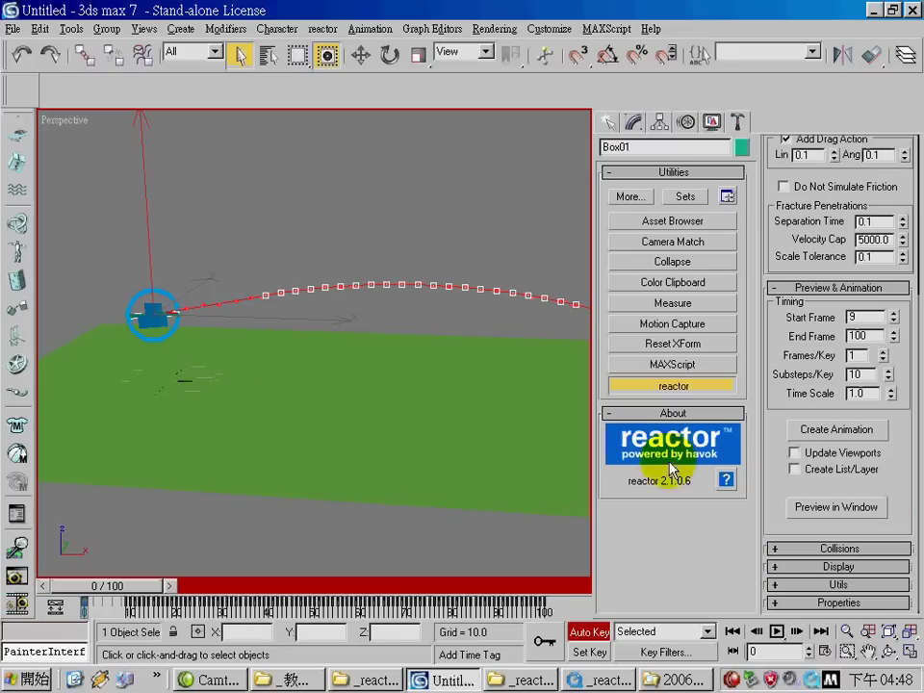
- Expand and collapse reactor's Display rollout to reach the Utils settings
{"action": "scroll", "coordinate": [264, 423], "scroll_direction": "down", "scroll_amount": 6}
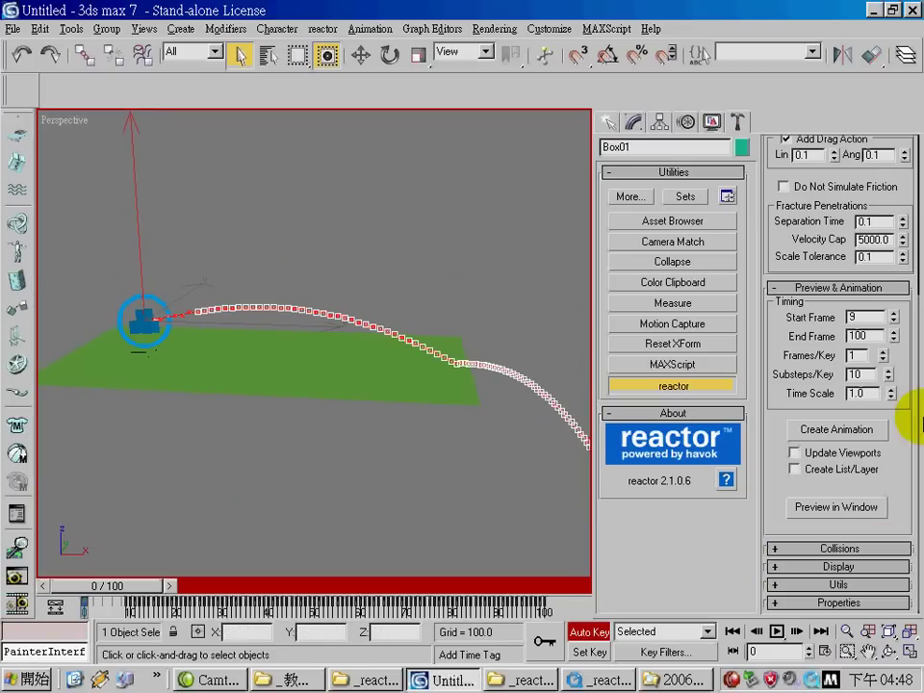
{"action": "left_click", "coordinate": [865, 567]}
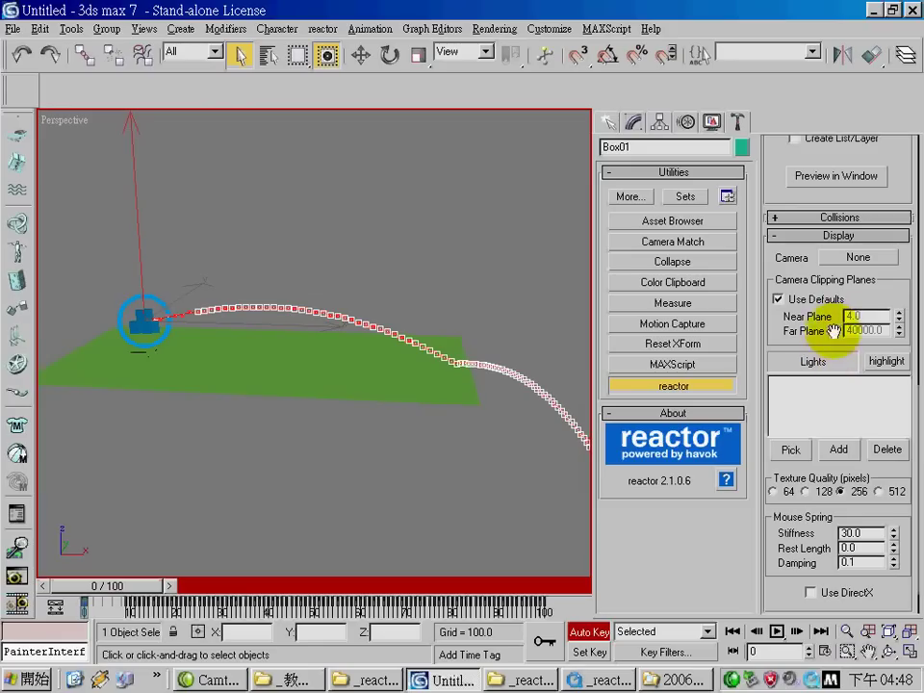
{"action": "left_click", "coordinate": [891, 236]}
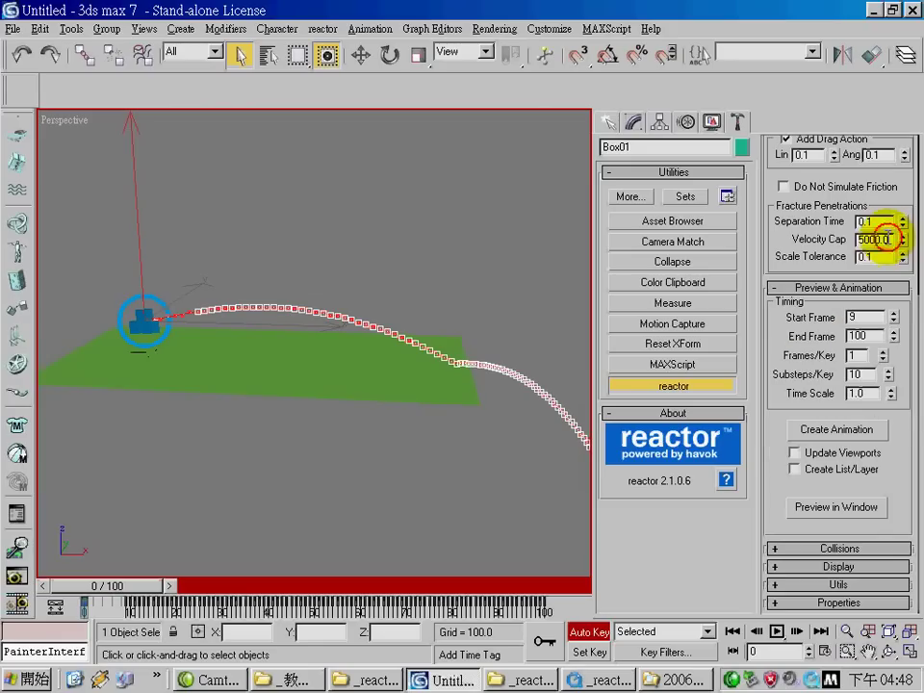
- Run Reduce Keys on Box01's baked animation, deleting 508 keys
{"action": "left_click", "coordinate": [875, 585]}
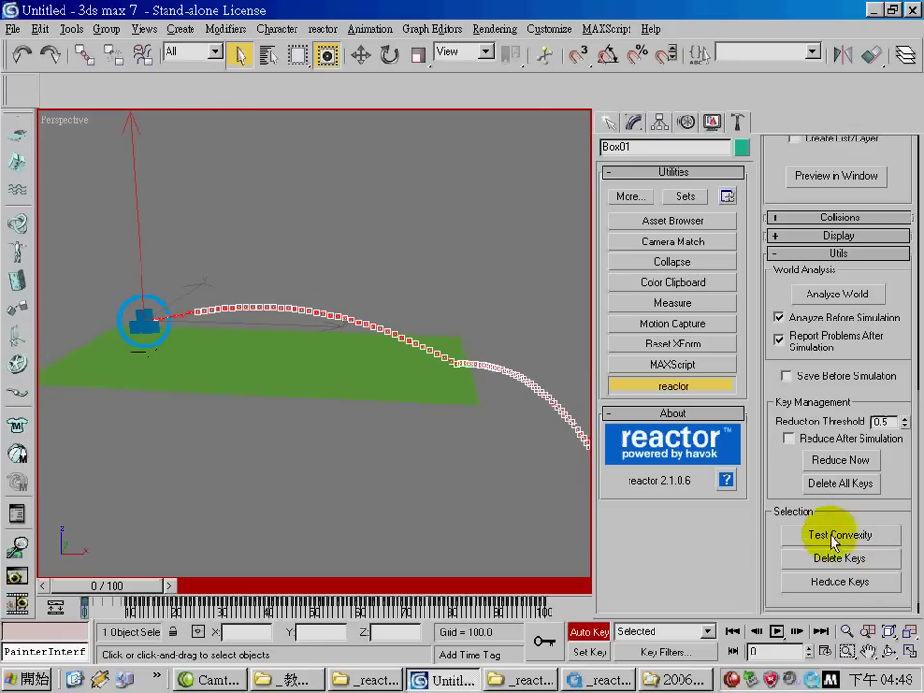
{"action": "left_click", "coordinate": [841, 459]}
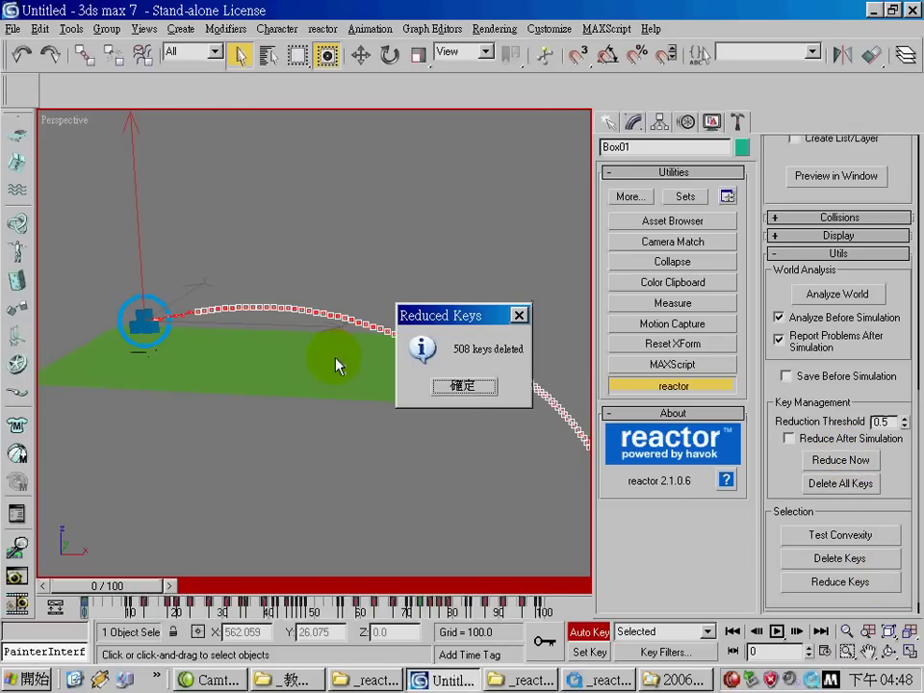
{"action": "left_click", "coordinate": [463, 385]}
- Preview the animation, rewind to frame 0, turn off Auto Key and restore four viewports
{"action": "left_click", "coordinate": [790, 635]}
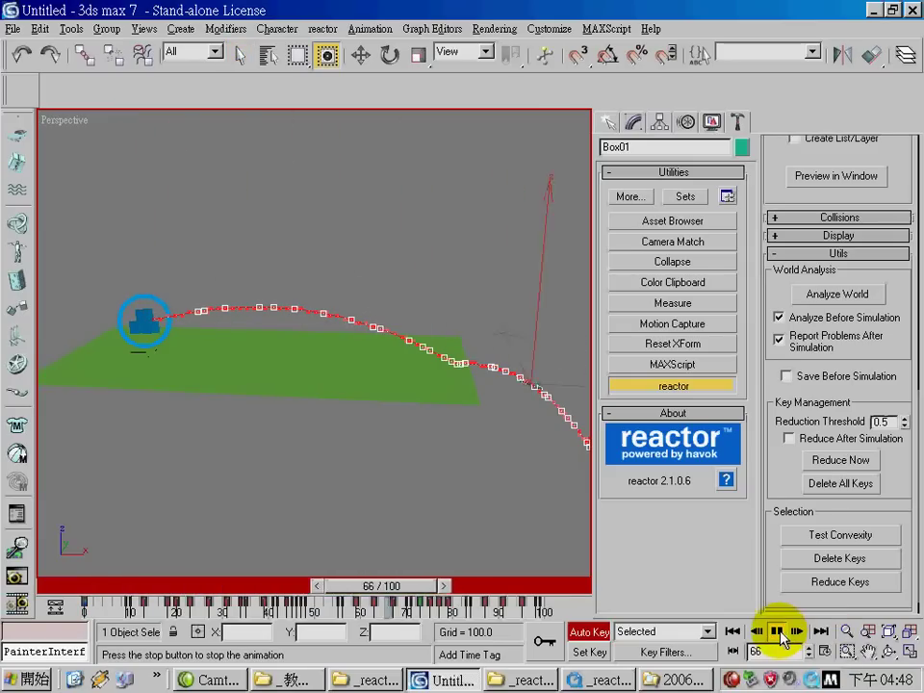
{"action": "left_click", "coordinate": [781, 635]}
{"action": "left_click_drag", "start_coordinate": [390, 592], "coordinate": [46, 594]}
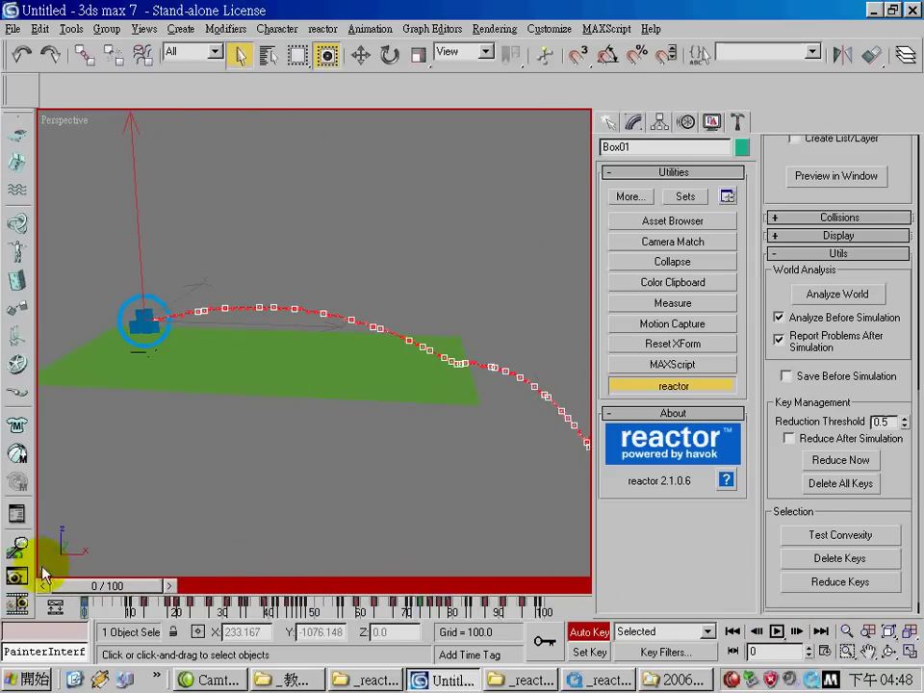
{"action": "left_click", "coordinate": [588, 631]}
{"action": "left_click", "coordinate": [895, 651]}
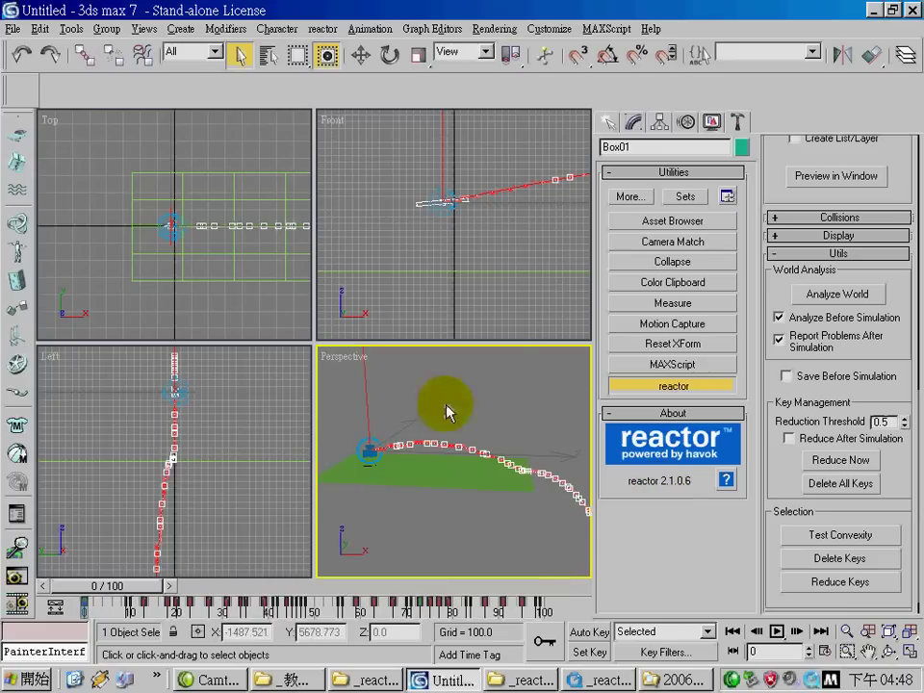
{"action": "left_click", "coordinate": [187, 208]}
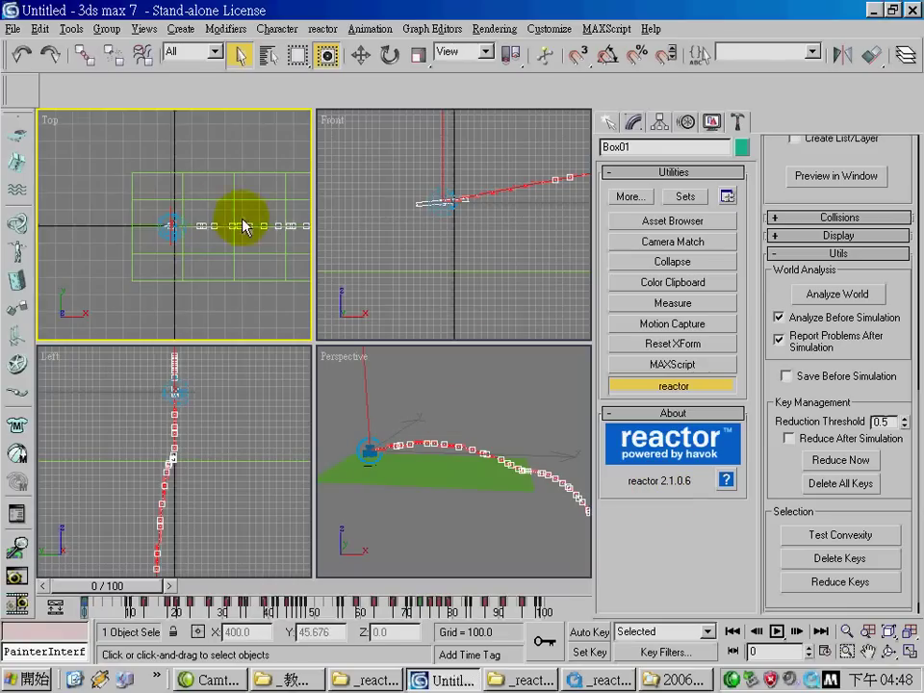
- Create a Male body-type biped, Bip01, by dragging its height upward in the Front view
{"action": "left_click", "coordinate": [604, 123]}
{"action": "left_click", "coordinate": [710, 122]}
{"action": "left_click", "coordinate": [687, 123]}
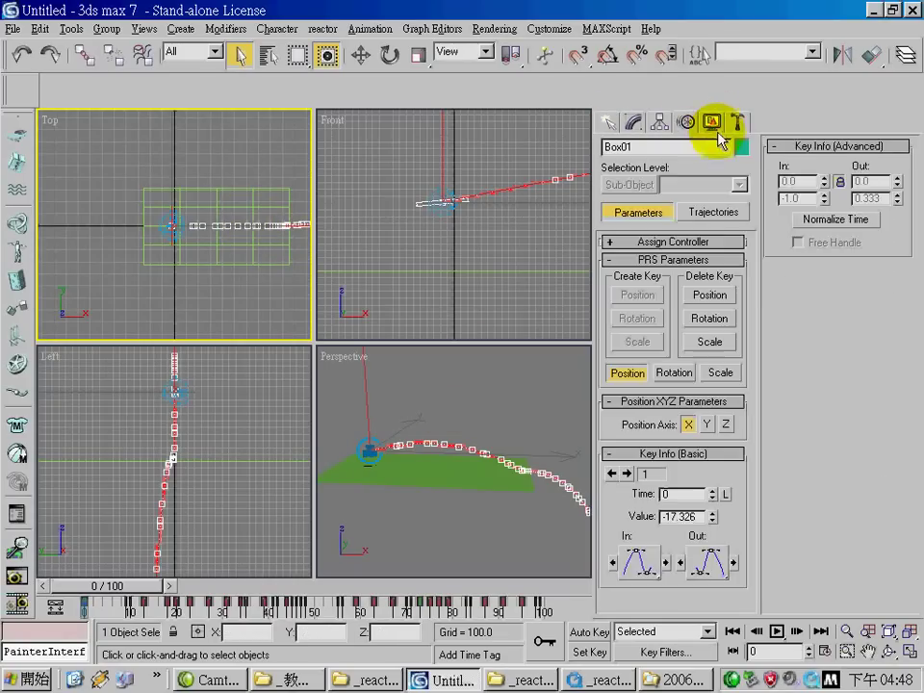
{"action": "left_click", "coordinate": [711, 122]}
{"action": "left_click", "coordinate": [604, 122]}
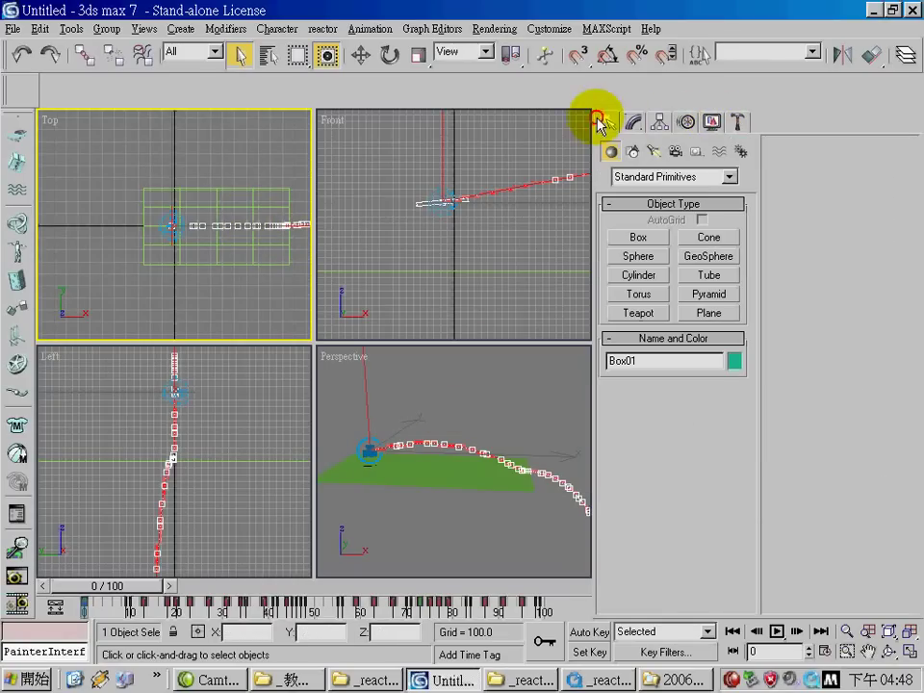
{"action": "left_click", "coordinate": [740, 151]}
{"action": "left_click", "coordinate": [639, 275]}
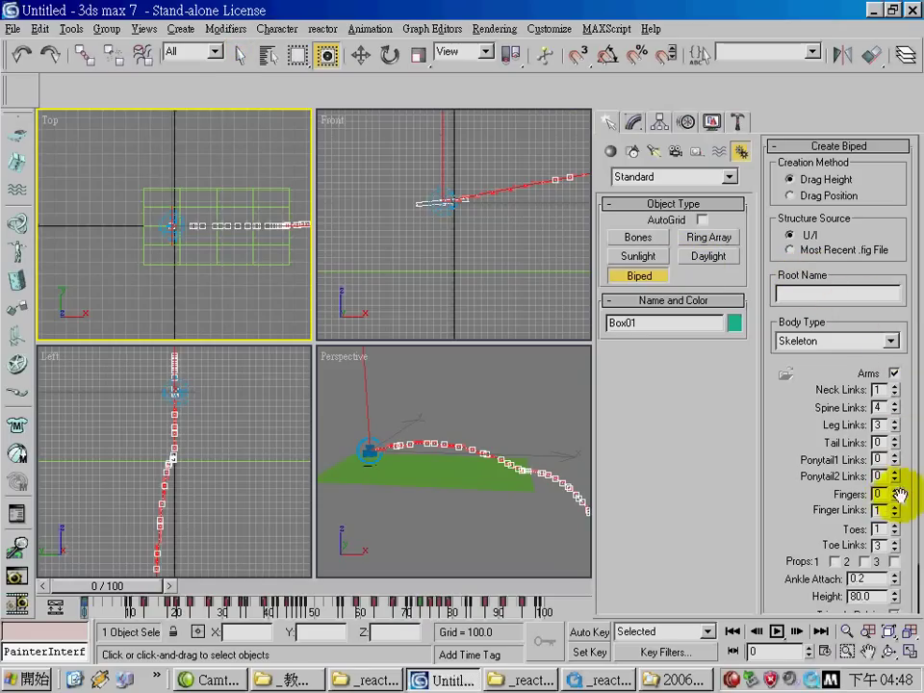
{"action": "left_click", "coordinate": [891, 341]}
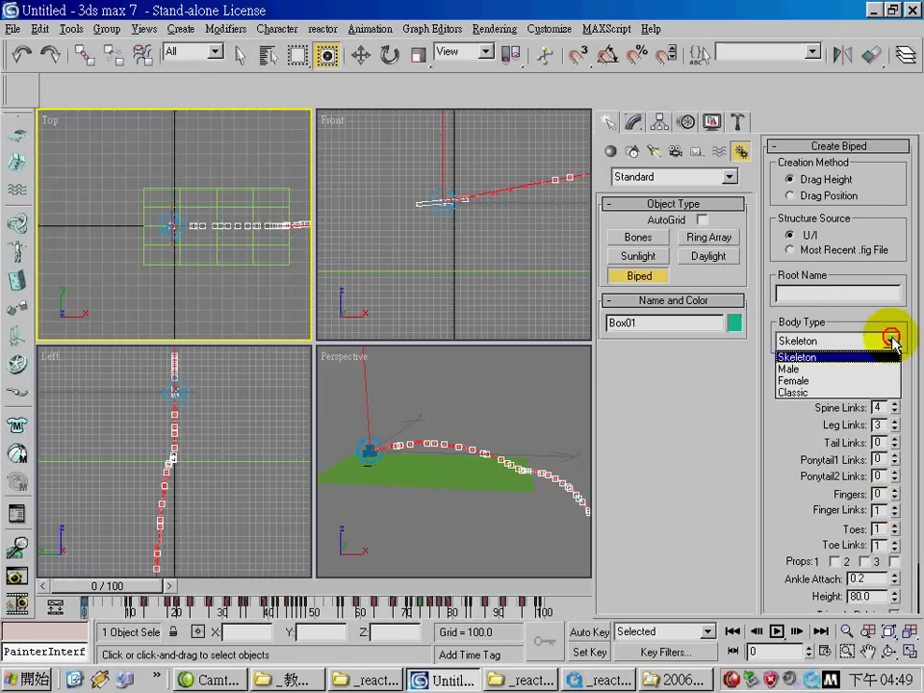
{"action": "left_click", "coordinate": [873, 366]}
{"action": "scroll", "coordinate": [467, 247], "scroll_direction": "up", "scroll_amount": 5}
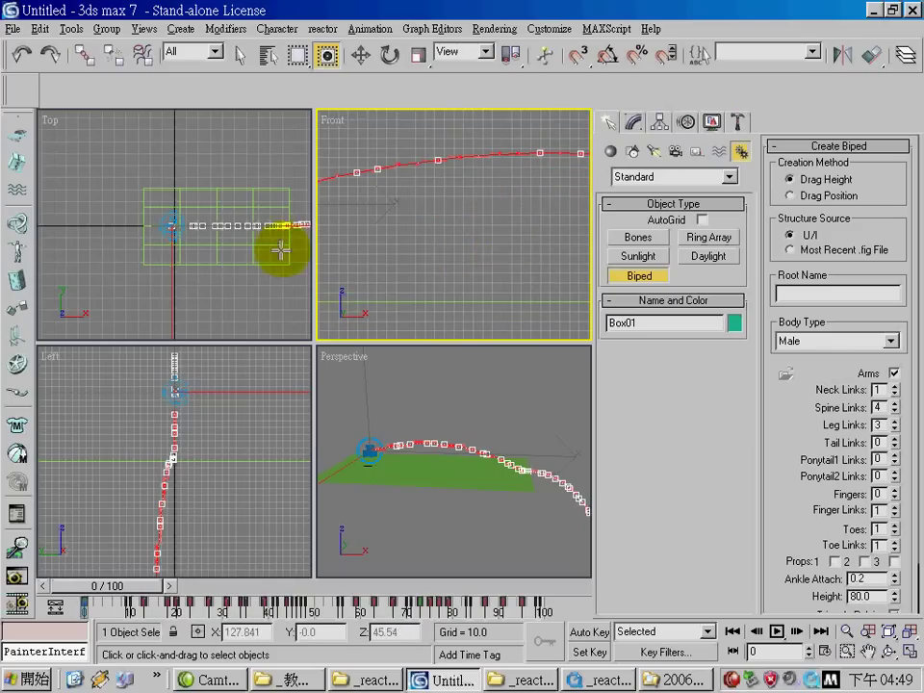
{"action": "left_click_drag", "start_coordinate": [477, 294], "coordinate": [479, 86]}
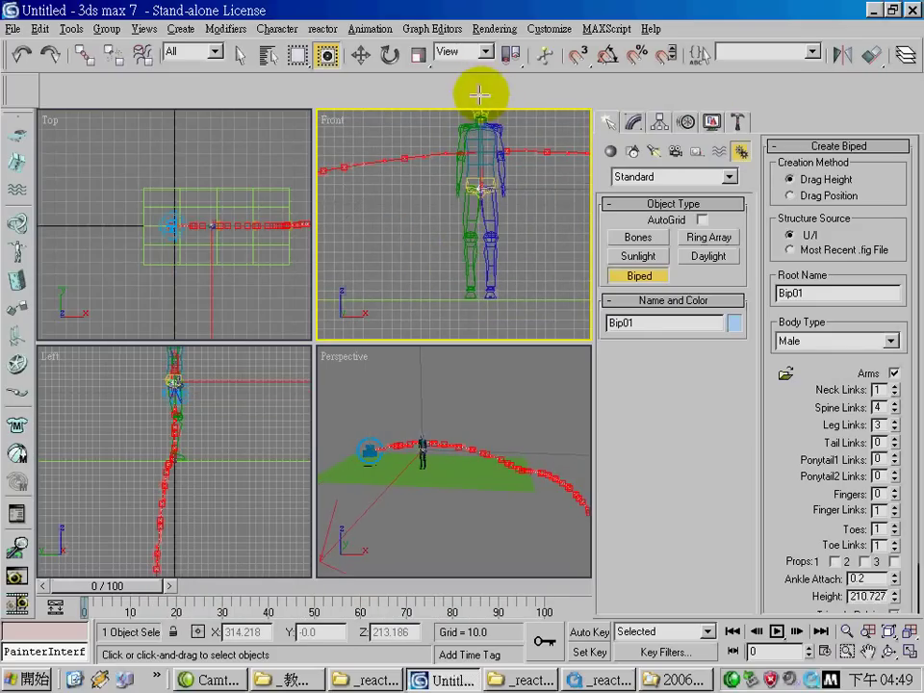
{"action": "right_click", "coordinate": [536, 206]}
- Select Bip01 by name and move it in the Top view beside Box01's curved path
{"action": "left_click", "coordinate": [213, 248]}
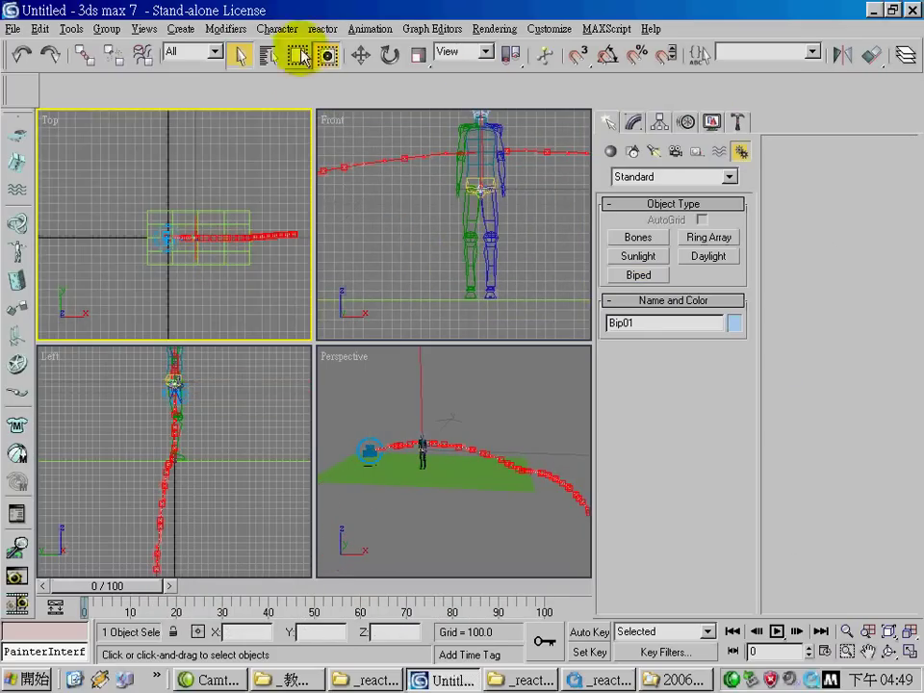
{"action": "left_click", "coordinate": [360, 55]}
{"action": "left_click", "coordinate": [281, 165]}
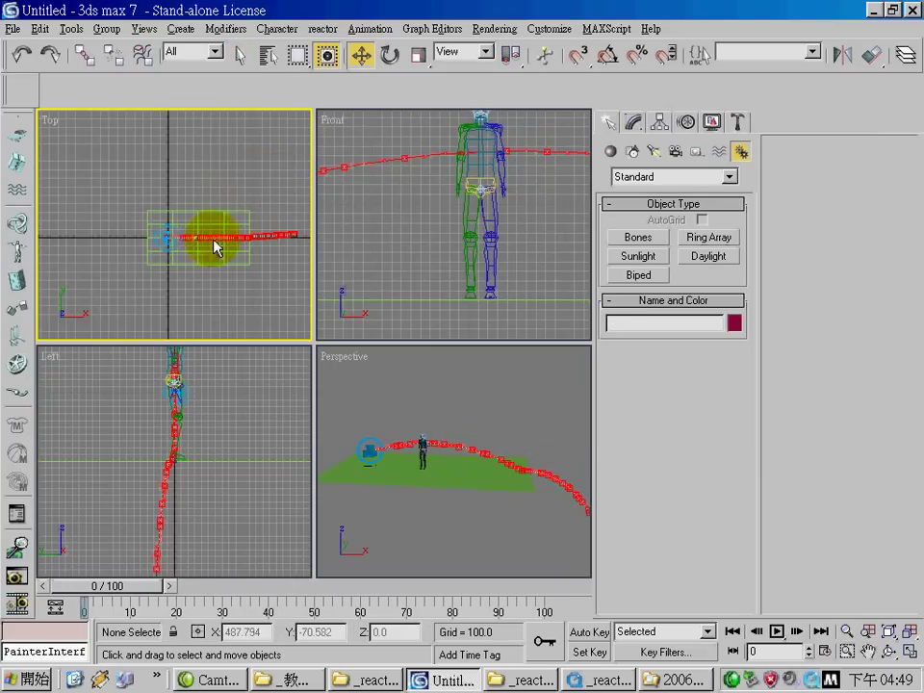
{"action": "left_click", "coordinate": [476, 166]}
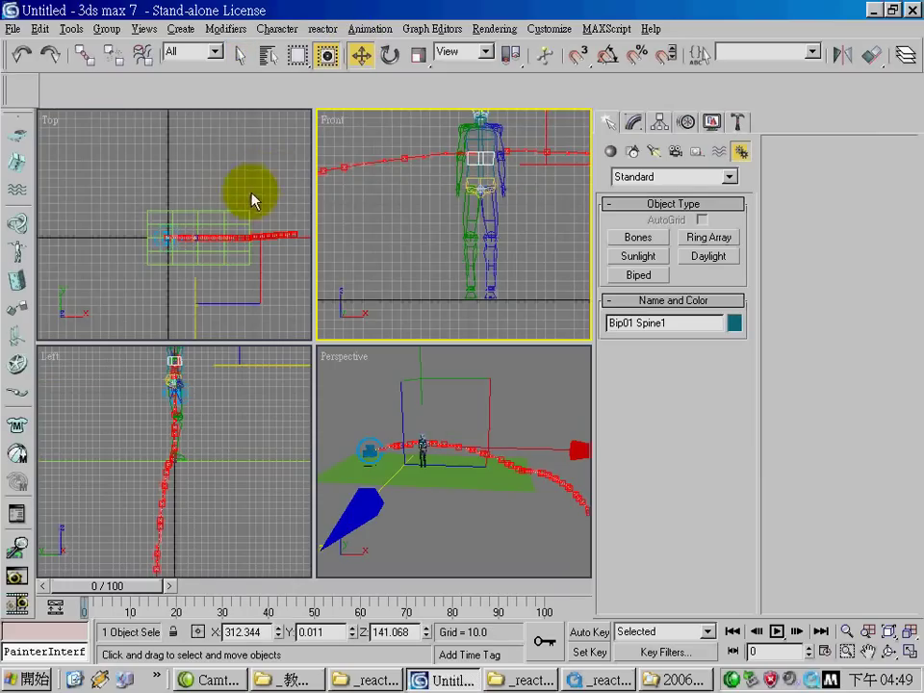
{"action": "left_click", "coordinate": [268, 55]}
{"action": "left_click", "coordinate": [318, 201]}
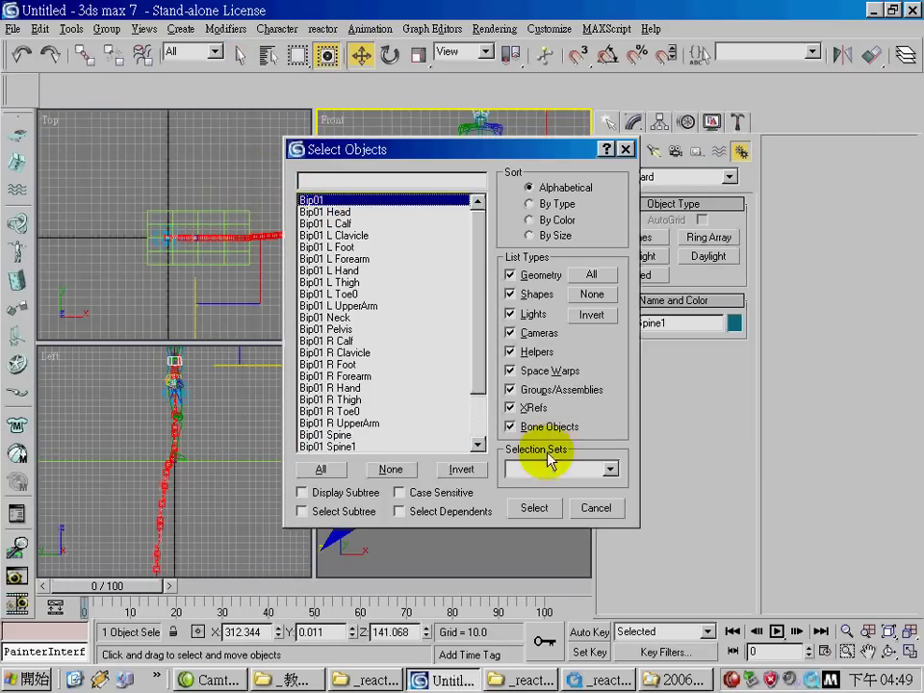
{"action": "left_click", "coordinate": [535, 507]}
{"action": "right_click", "coordinate": [268, 204]}
{"action": "left_click_drag", "start_coordinate": [267, 204], "coordinate": [288, 148]}
- Maximize the Perspective view, orbit around the biped and scrub the timeline
{"action": "right_click", "coordinate": [527, 388]}
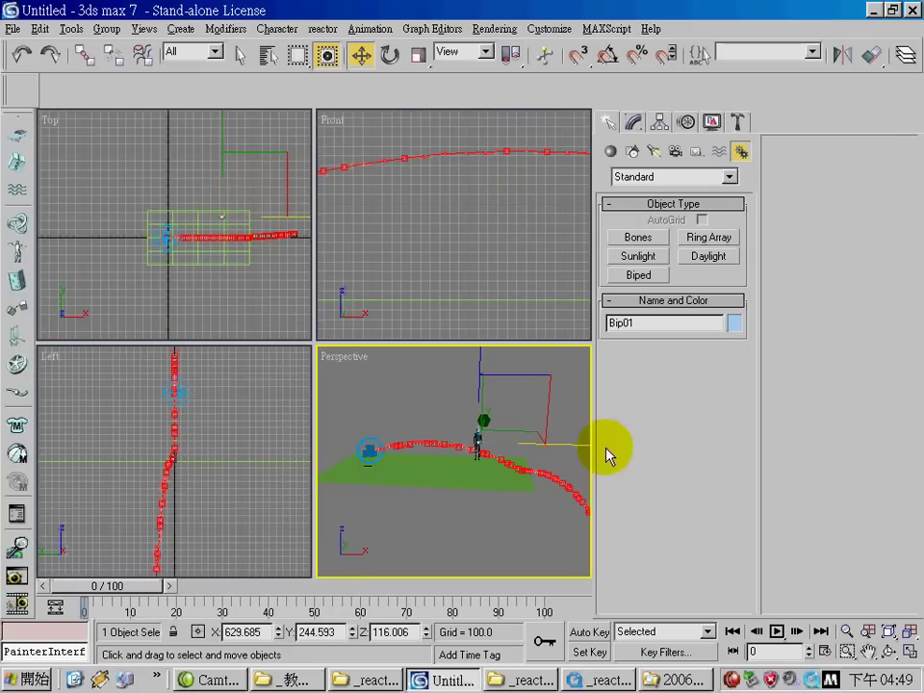
{"action": "left_click", "coordinate": [908, 651]}
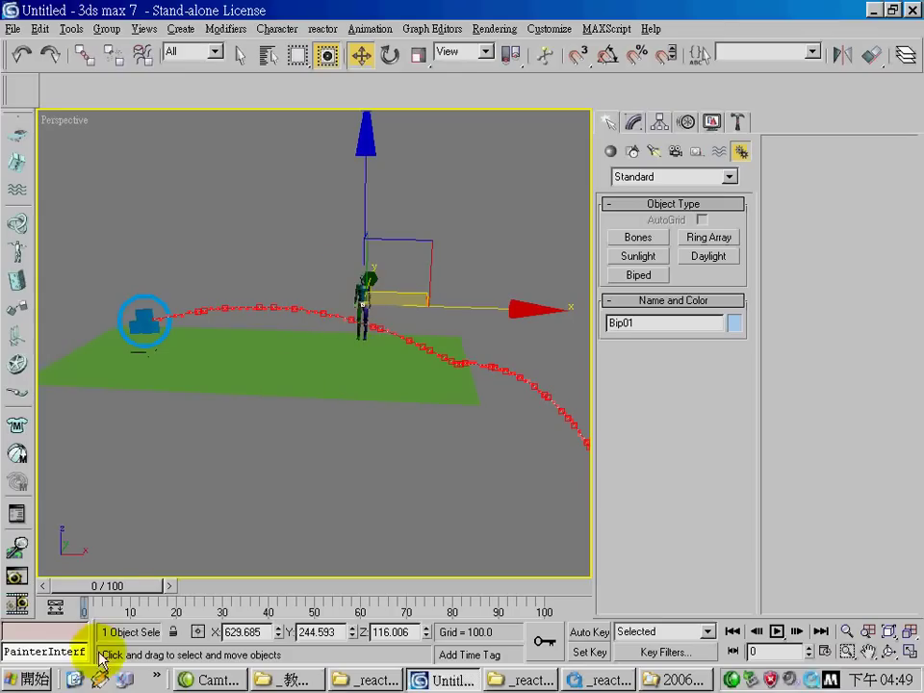
{"action": "left_click", "coordinate": [888, 652]}
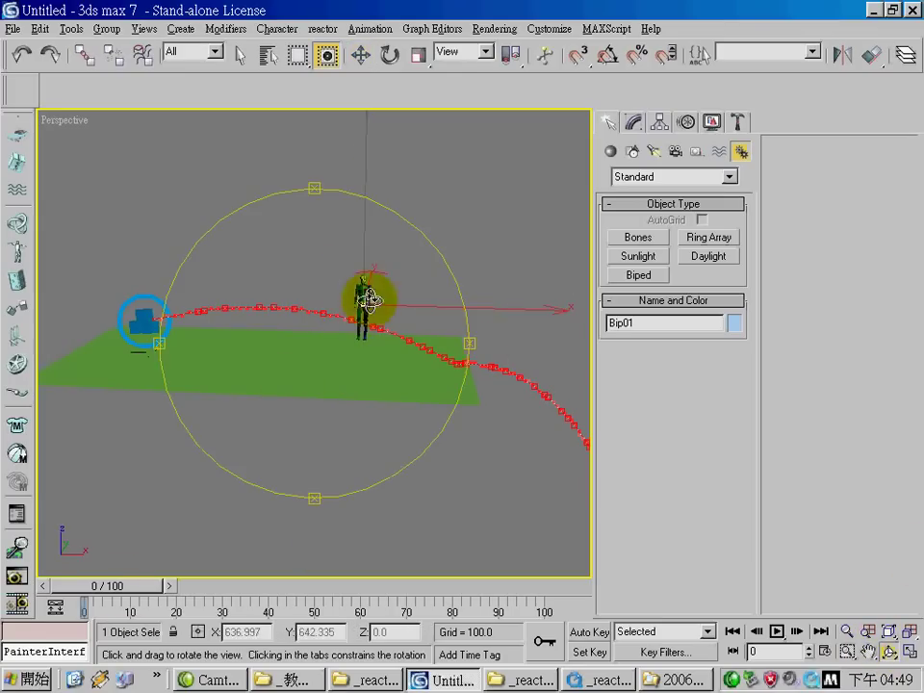
{"action": "left_click_drag", "start_coordinate": [366, 301], "coordinate": [243, 523]}
{"action": "mouse_move", "coordinate": [130, 587]}
{"action": "left_mouse_down"}
{"action": "mouse_move", "coordinate": [356, 589]}
{"action": "mouse_move", "coordinate": [117, 591]}
{"action": "mouse_move", "coordinate": [413, 574]}
{"action": "mouse_move", "coordinate": [223, 536]}
{"action": "mouse_move", "coordinate": [237, 547]}
{"action": "mouse_move", "coordinate": [204, 529]}
{"action": "mouse_move", "coordinate": [478, 557]}
{"action": "mouse_move", "coordinate": [357, 536]}
{"action": "mouse_move", "coordinate": [34, 529]}
{"action": "left_mouse_up"}
{"action": "key", "text": "ctrl+r"}
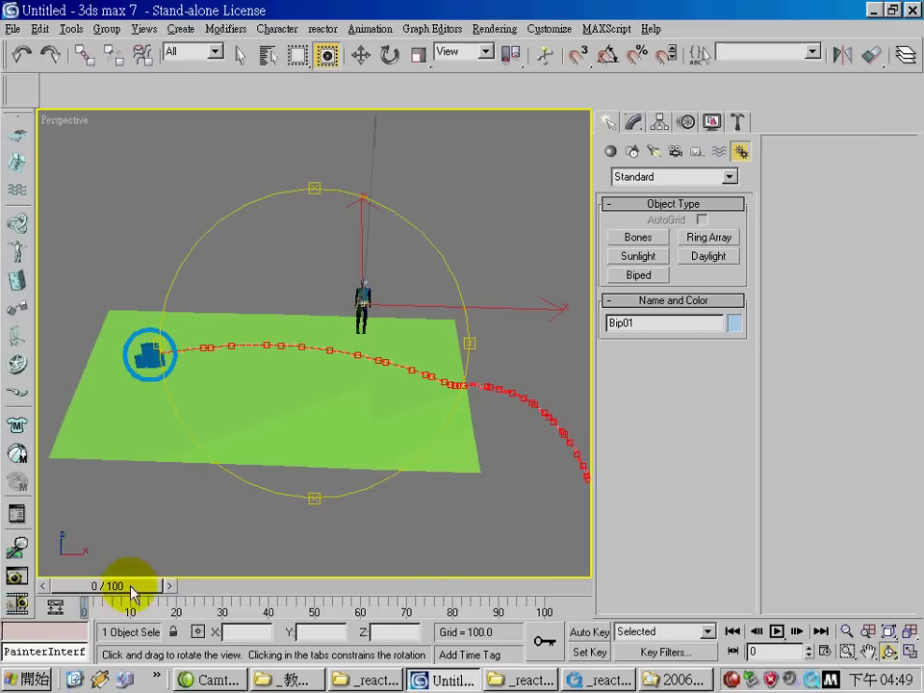
- Move the RBCollection01 helper up away from the path start at frame 0
{"action": "left_click_drag", "start_coordinate": [127, 583], "coordinate": [62, 591]}
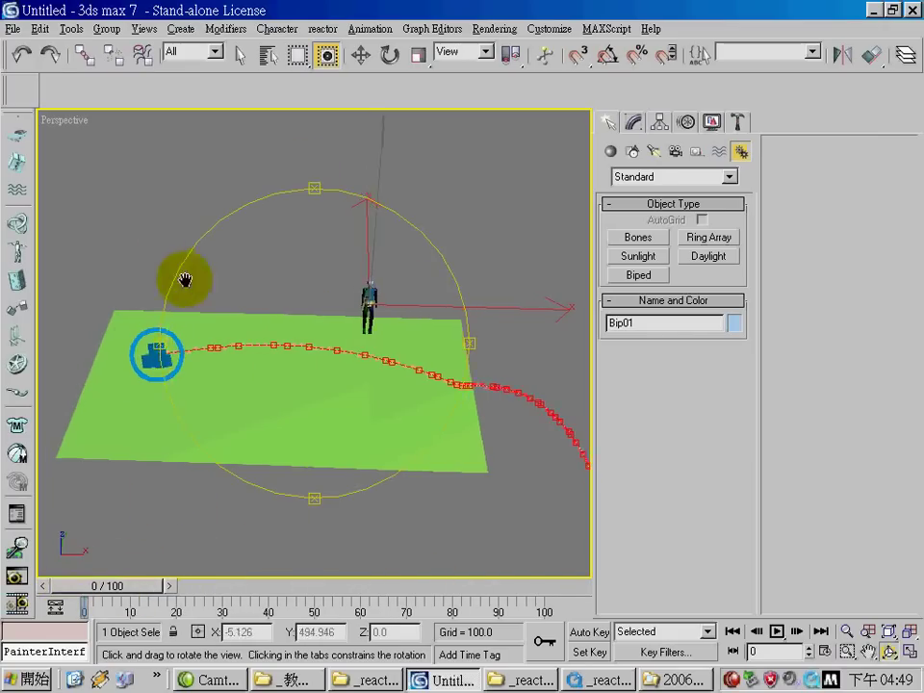
{"action": "left_click_drag", "start_coordinate": [186, 274], "coordinate": [254, 323]}
{"action": "left_click", "coordinate": [240, 55]}
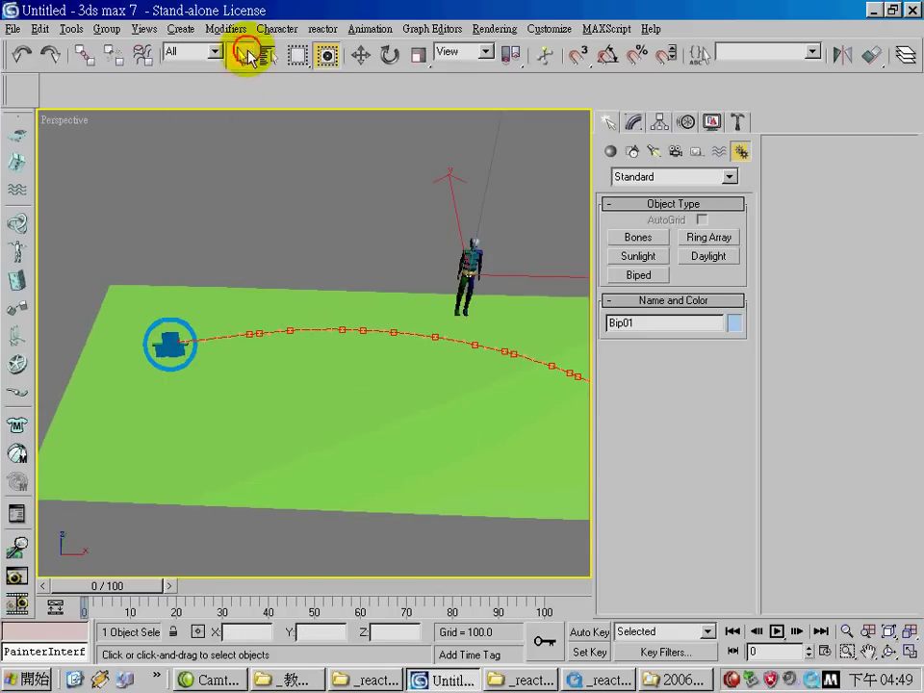
{"action": "left_click", "coordinate": [177, 324]}
{"action": "left_click", "coordinate": [366, 59]}
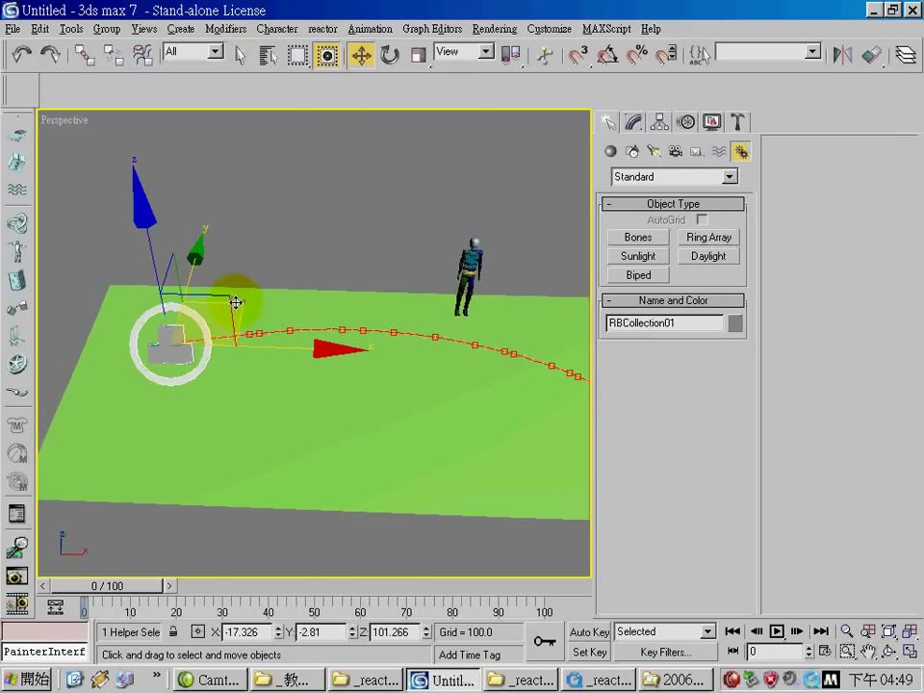
{"action": "left_click_drag", "start_coordinate": [236, 302], "coordinate": [298, 159]}
- Rotate Box01 90 degrees on X and scrub to preview its path
{"action": "left_click", "coordinate": [167, 343]}
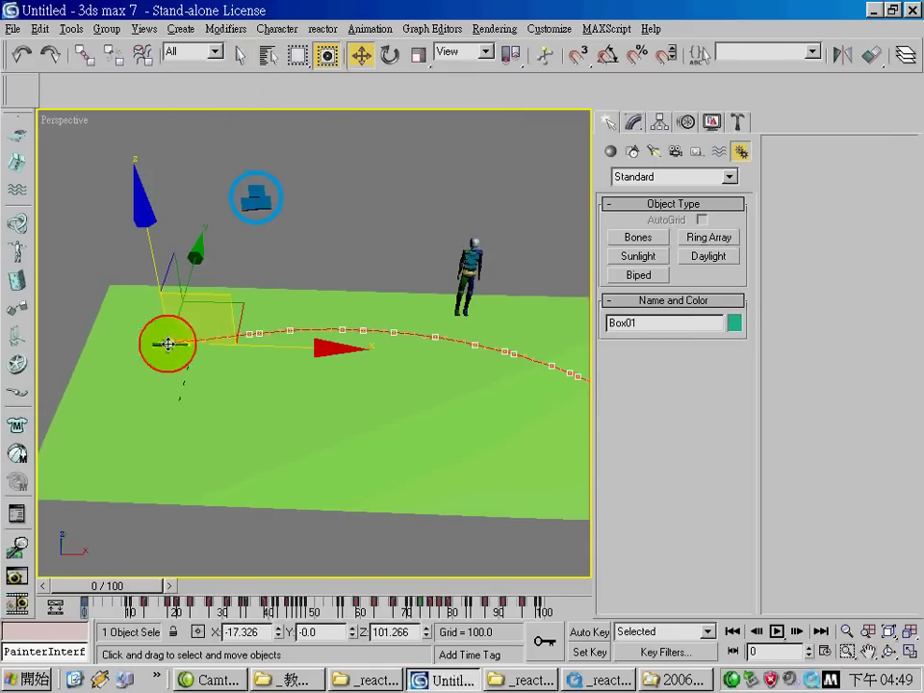
{"action": "left_click", "coordinate": [389, 55]}
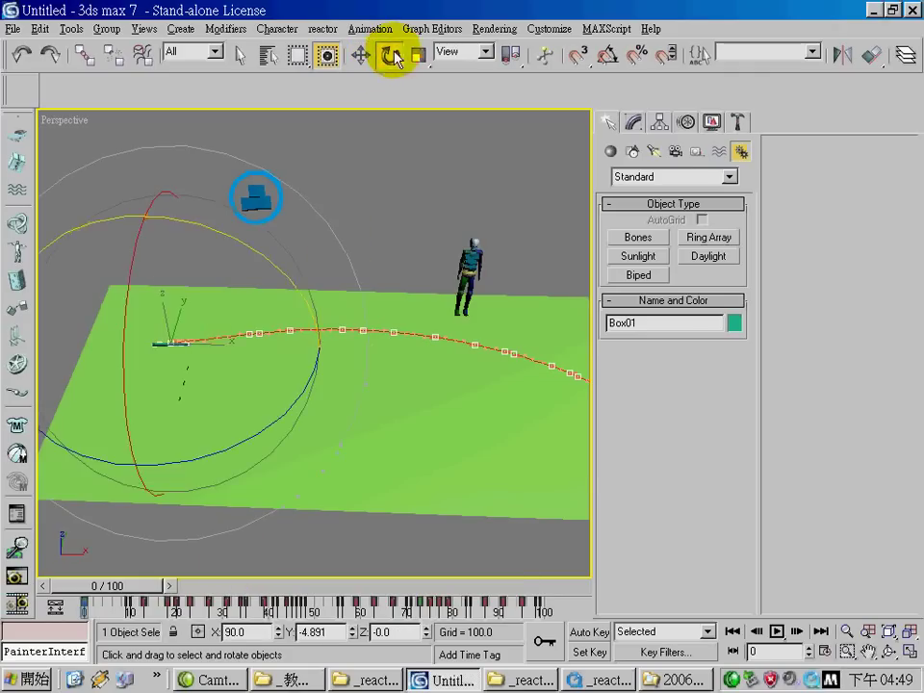
{"action": "left_click_drag", "start_coordinate": [270, 424], "coordinate": [317, 385]}
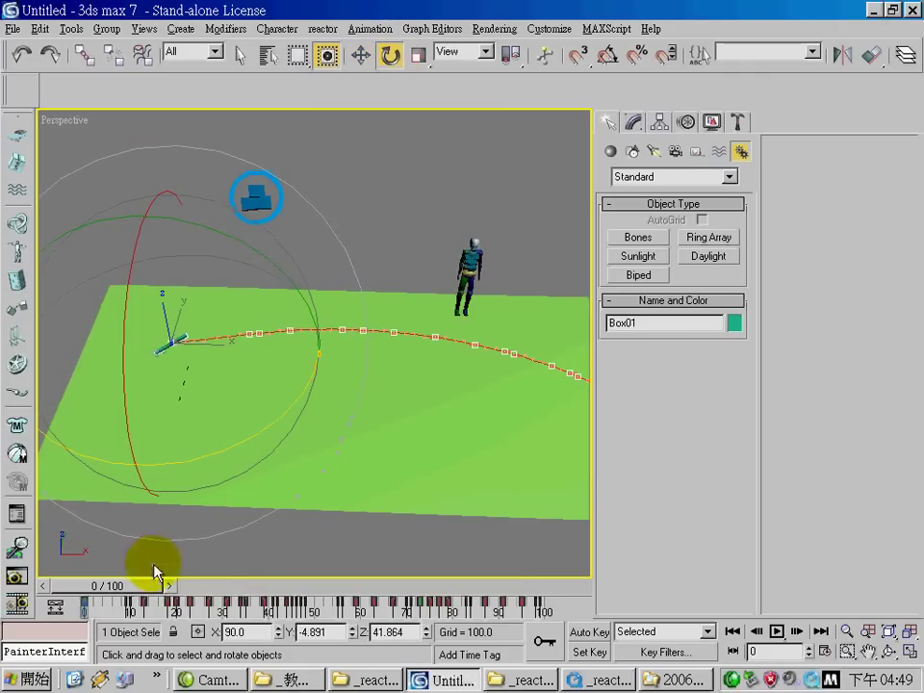
{"action": "left_click_drag", "start_coordinate": [157, 583], "coordinate": [56, 604]}
{"action": "key", "text": "e"}
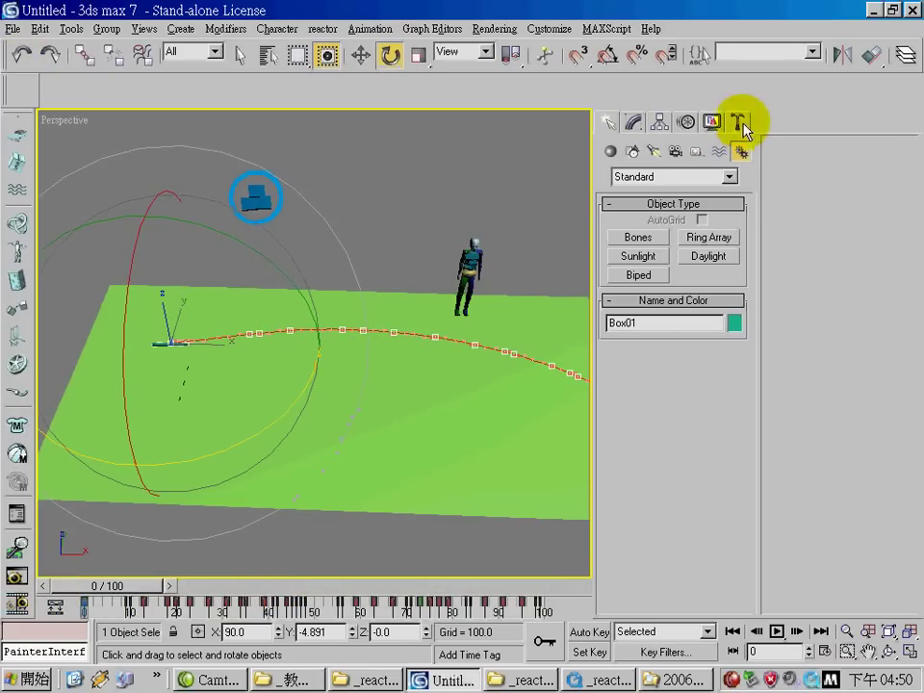
- Create a Dummy helper, Dummy01, above the start of Box01's path
{"action": "left_click", "coordinate": [698, 153]}
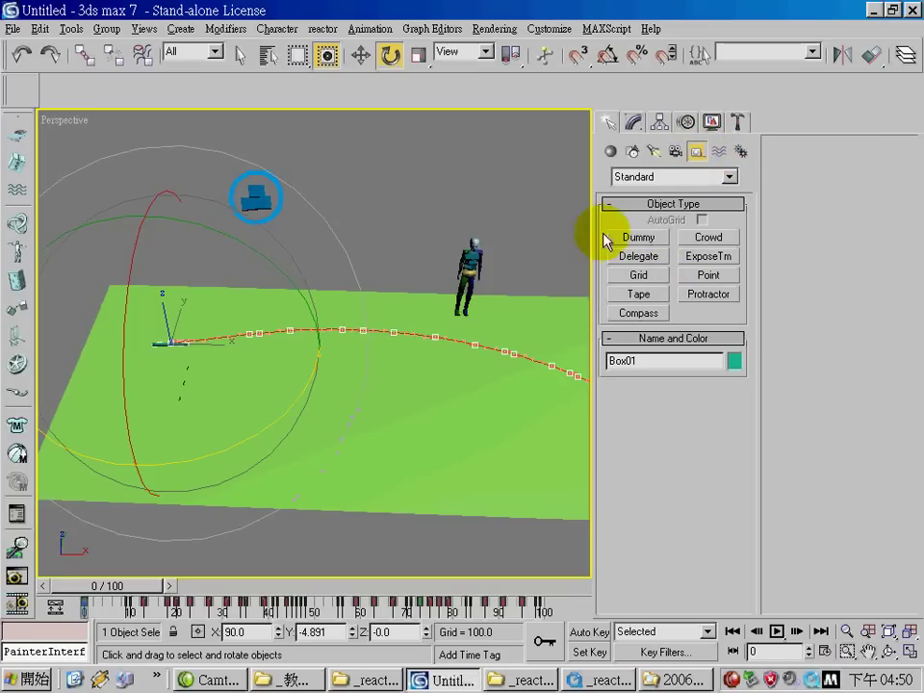
{"action": "left_click", "coordinate": [650, 241]}
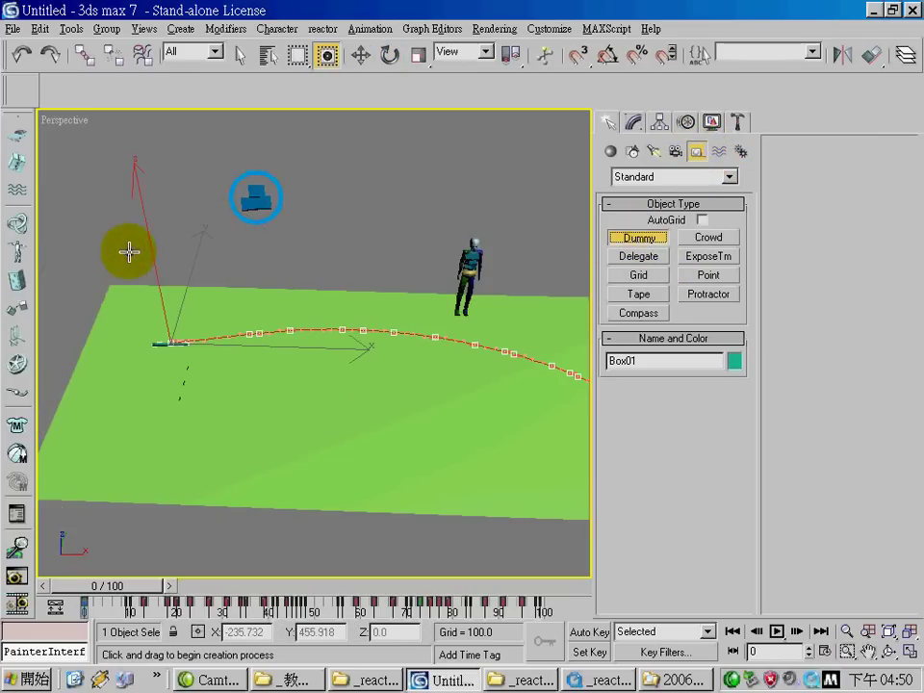
{"action": "left_click_drag", "start_coordinate": [190, 219], "coordinate": [206, 236]}
{"action": "left_click", "coordinate": [238, 56]}
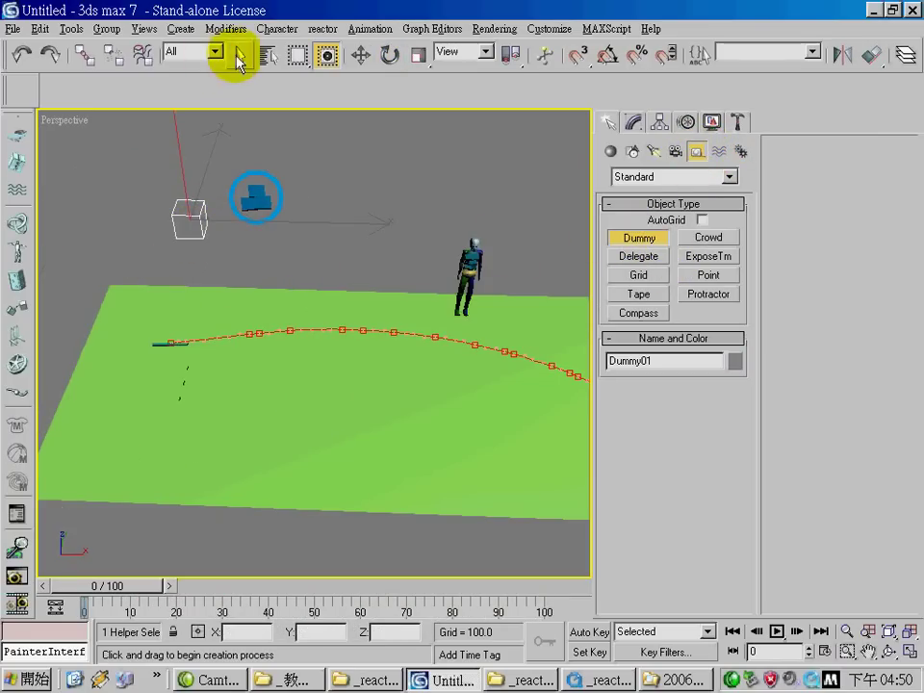
- Link Box01 to Dummy01 so the dummy becomes its parent
{"action": "left_click", "coordinate": [159, 343]}
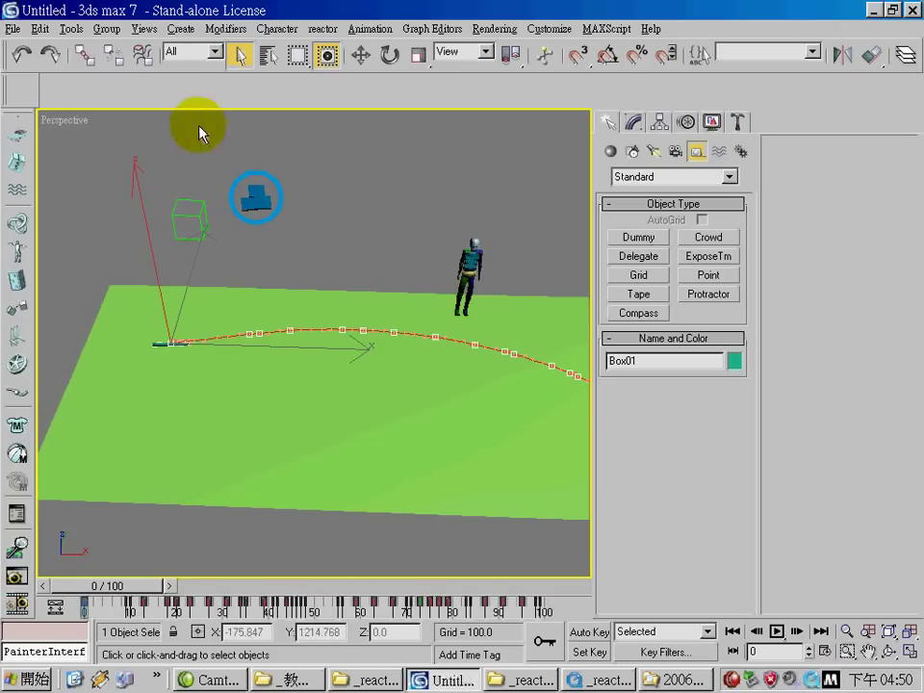
{"action": "left_click", "coordinate": [85, 55]}
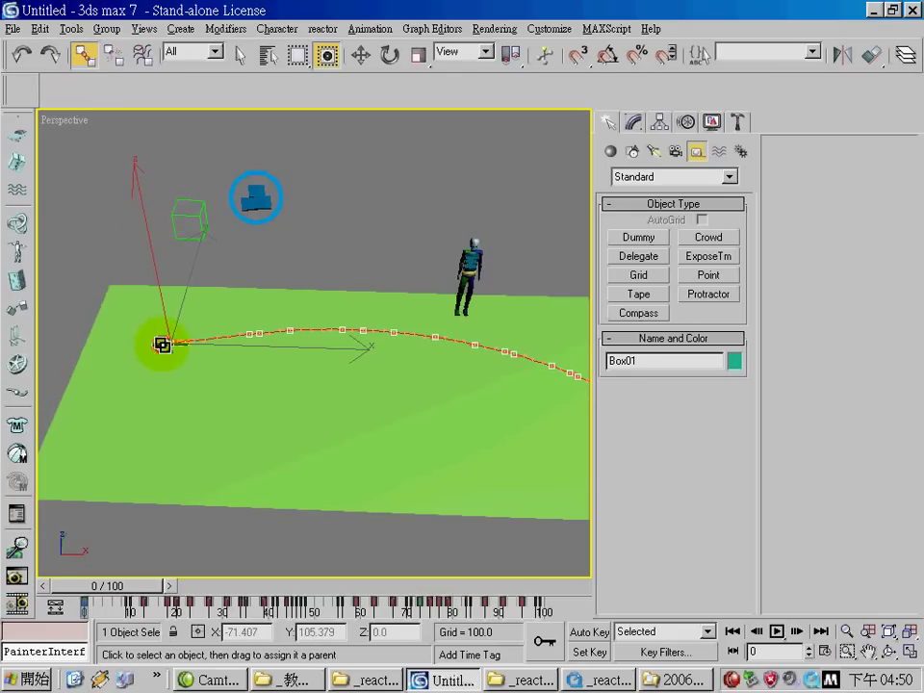
{"action": "left_click_drag", "start_coordinate": [162, 344], "coordinate": [186, 217]}
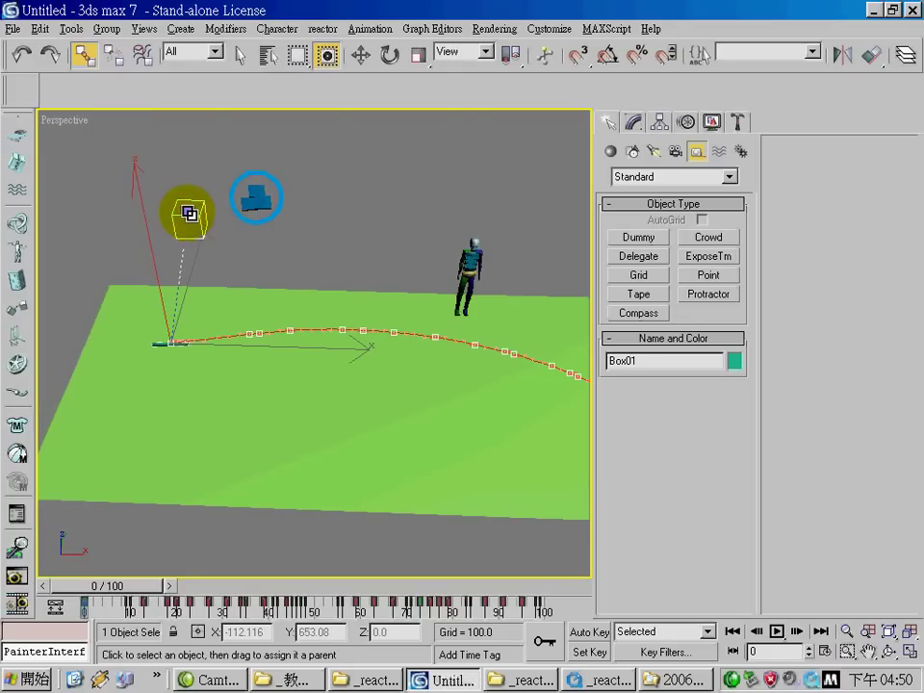
{"action": "left_click_drag", "start_coordinate": [190, 214], "coordinate": [189, 214]}
- Rotate the dummy about 35 degrees on Z and orbit the view
{"action": "left_click", "coordinate": [199, 235]}
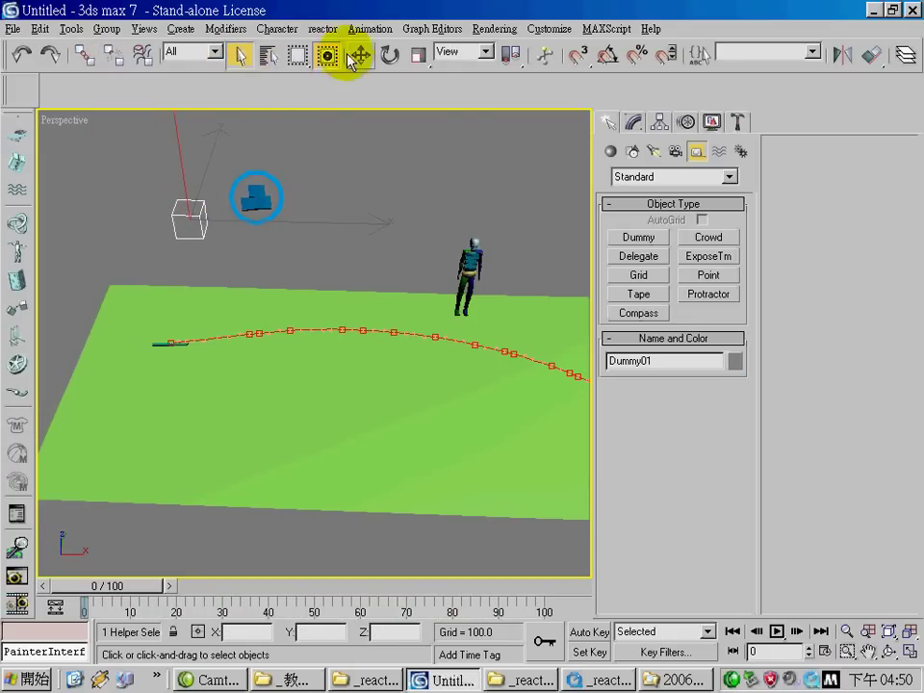
{"action": "left_click", "coordinate": [390, 54]}
{"action": "left_click_drag", "start_coordinate": [251, 295], "coordinate": [277, 254]}
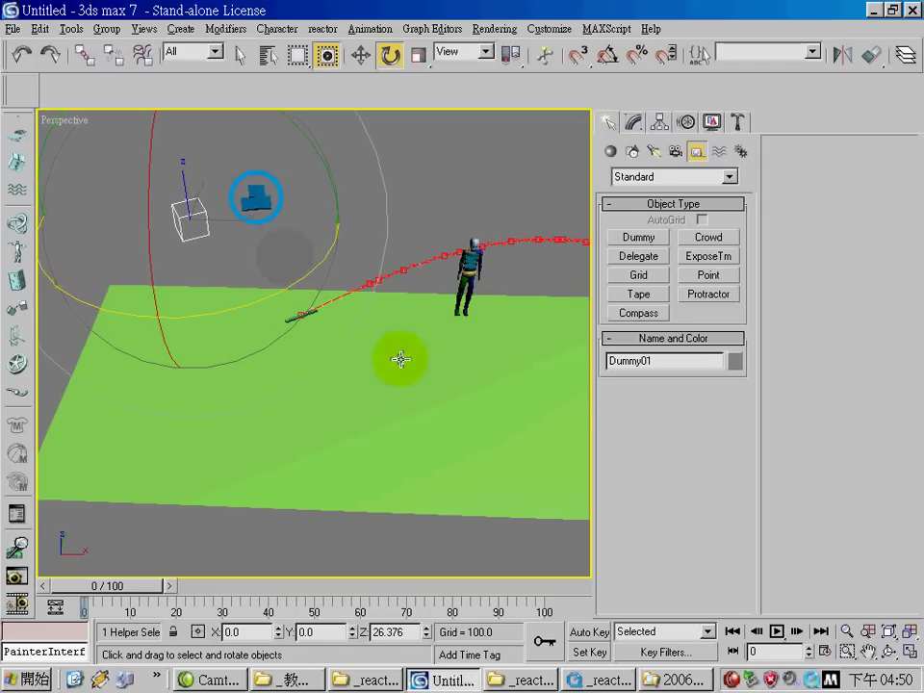
{"action": "left_click", "coordinate": [895, 658]}
{"action": "left_click_drag", "start_coordinate": [317, 370], "coordinate": [257, 295]}
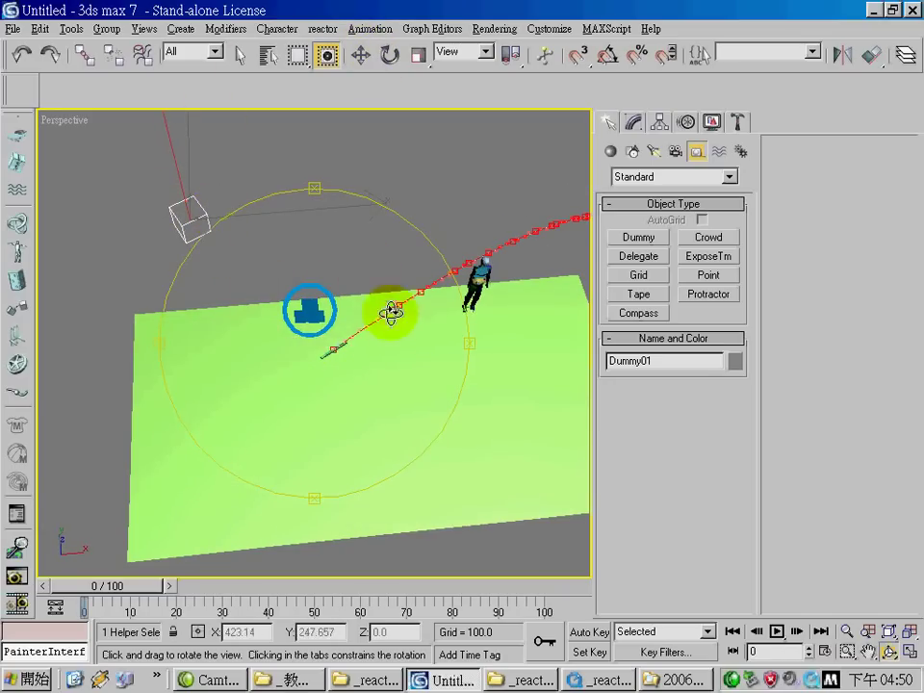
- Tilt the ground plane Plane01 slightly
{"action": "left_click", "coordinate": [390, 55]}
{"action": "left_click", "coordinate": [322, 351]}
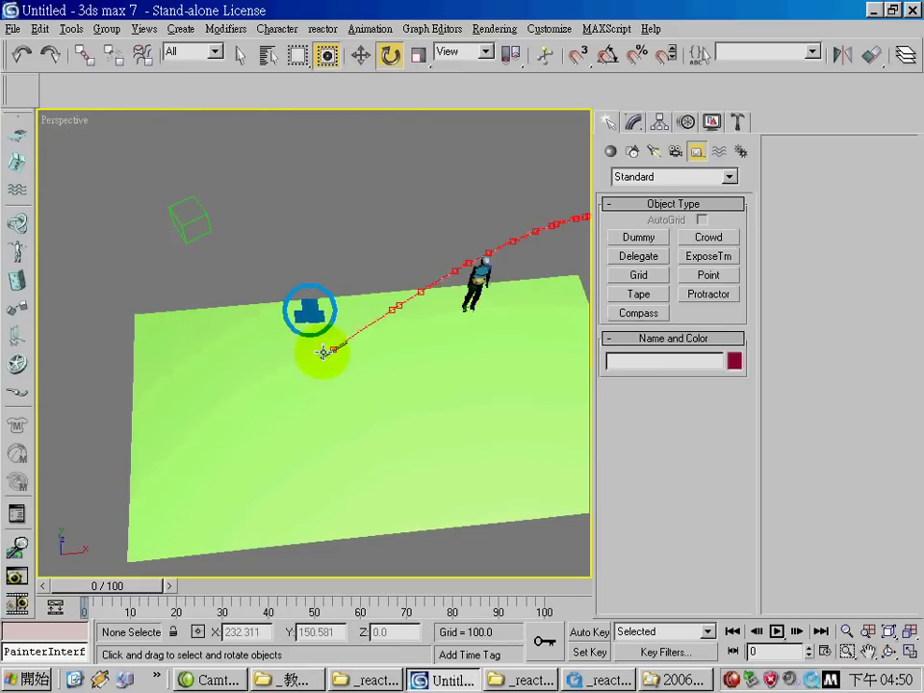
{"action": "left_click", "coordinate": [327, 356]}
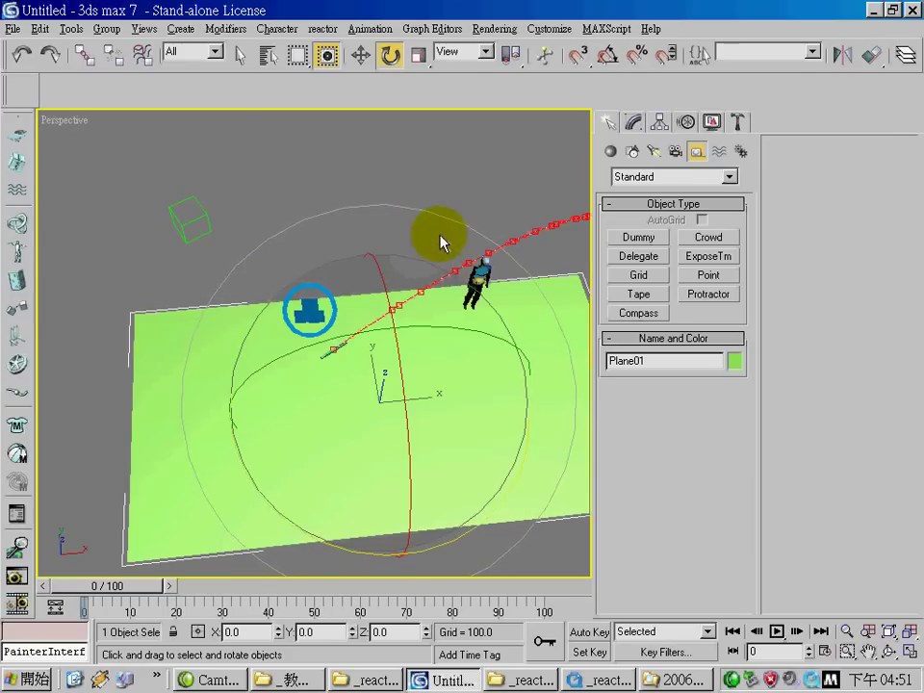
{"action": "left_click_drag", "start_coordinate": [464, 220], "coordinate": [471, 228]}
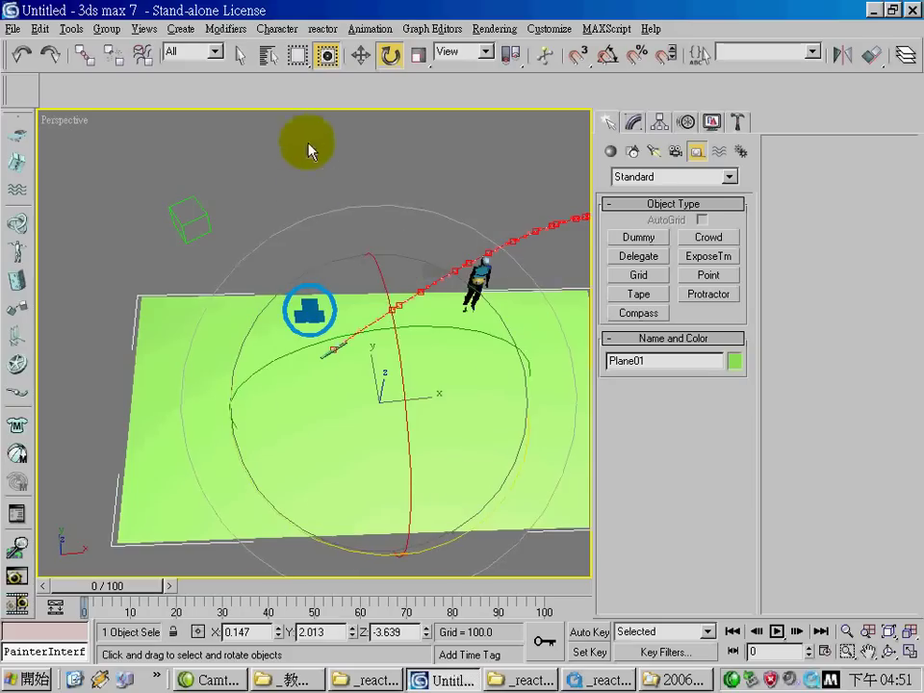
- Rotate Dummy01 slightly, then orbit and scrub frames to preview its motion
{"action": "left_click", "coordinate": [171, 239]}
{"action": "left_click", "coordinate": [180, 218]}
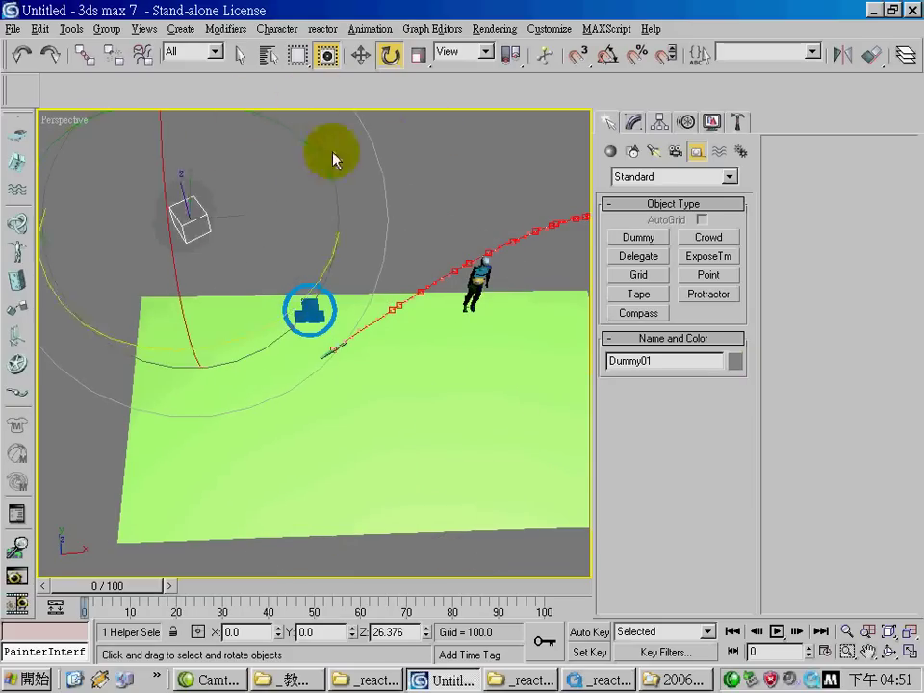
{"action": "left_click_drag", "start_coordinate": [334, 170], "coordinate": [366, 202]}
{"action": "left_click", "coordinate": [888, 653]}
{"action": "left_click_drag", "start_coordinate": [288, 359], "coordinate": [270, 311]}
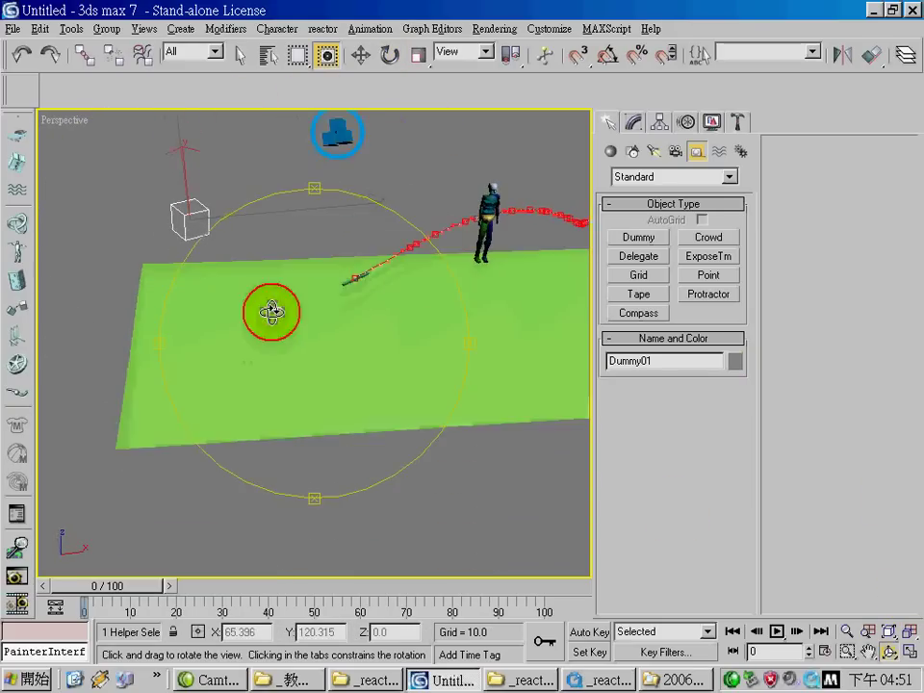
{"action": "left_click_drag", "start_coordinate": [145, 587], "coordinate": [101, 583]}
{"action": "left_click_drag", "start_coordinate": [390, 365], "coordinate": [291, 242]}
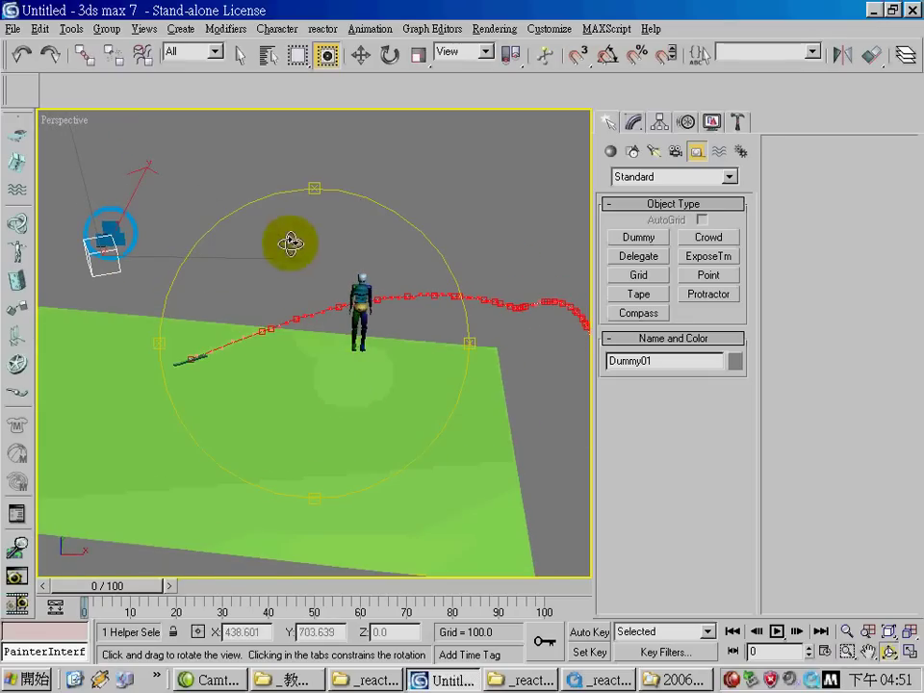
- Shift-drag Box01 upward to clone a raised copy named Box02
{"action": "left_click", "coordinate": [239, 55]}
{"action": "left_click", "coordinate": [203, 364]}
{"action": "left_click", "coordinate": [202, 355]}
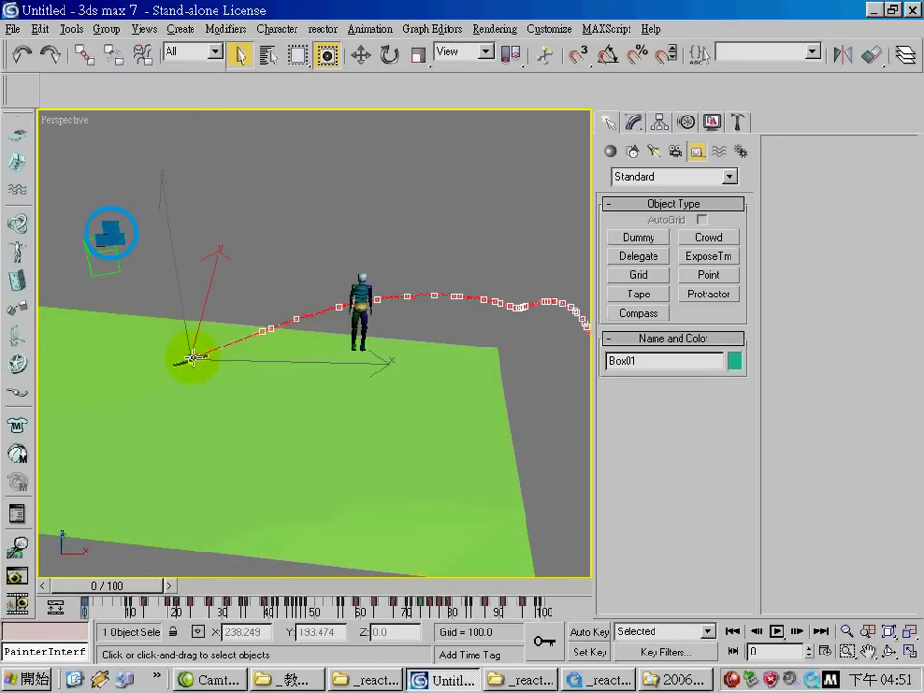
{"action": "left_click", "coordinate": [363, 55]}
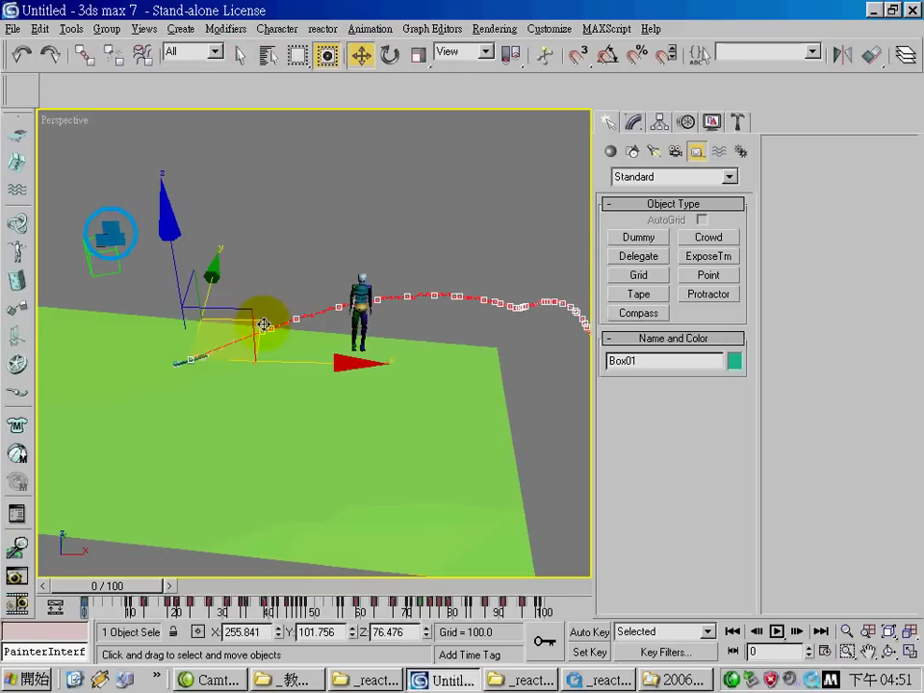
{"action": "mouse_move", "coordinate": [262, 322]}
{"action": "left_mouse_down", "text": "shift"}
{"action": "mouse_move", "coordinate": [302, 260]}
{"action": "mouse_move", "coordinate": [138, 204]}
{"action": "left_mouse_up", "text": "shift"}
{"action": "left_click", "coordinate": [400, 416]}
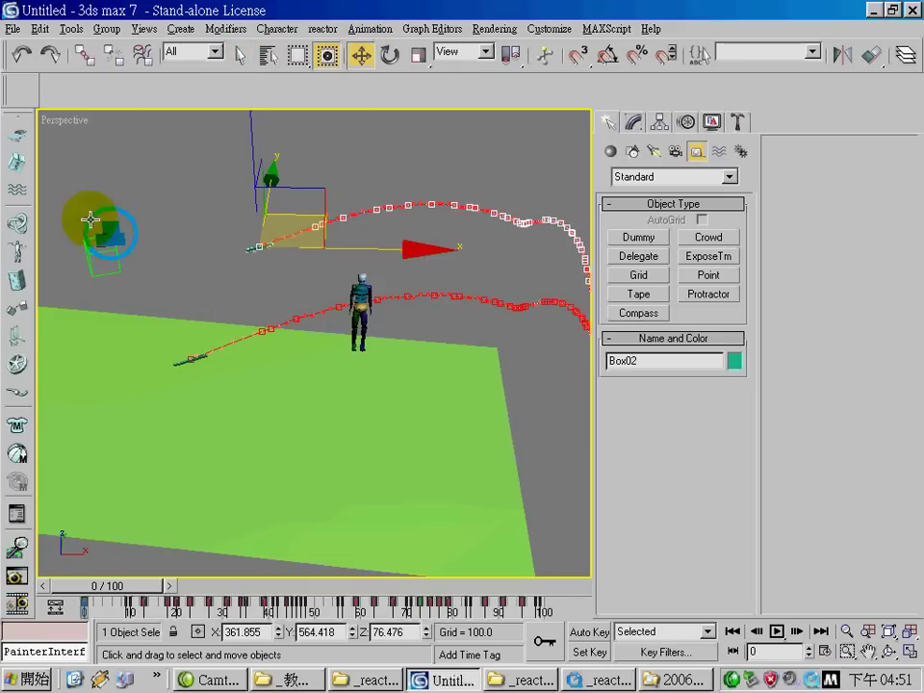
{"action": "left_click", "coordinate": [116, 262]}
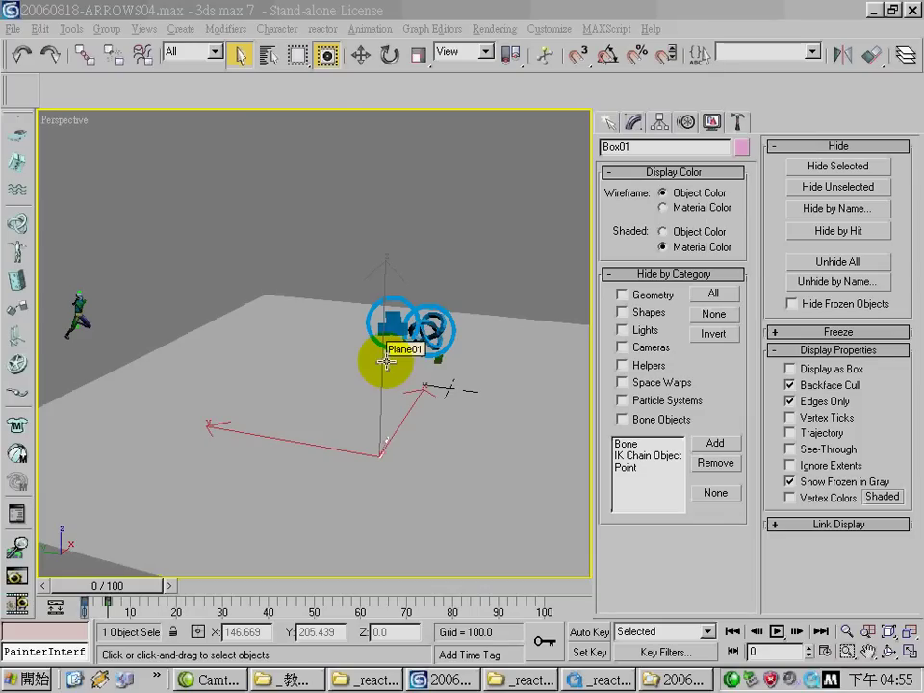
- Scrub the runner biped's animation through frames 13 to 100, panning the view
{"action": "left_click_drag", "start_coordinate": [155, 587], "coordinate": [286, 589]}
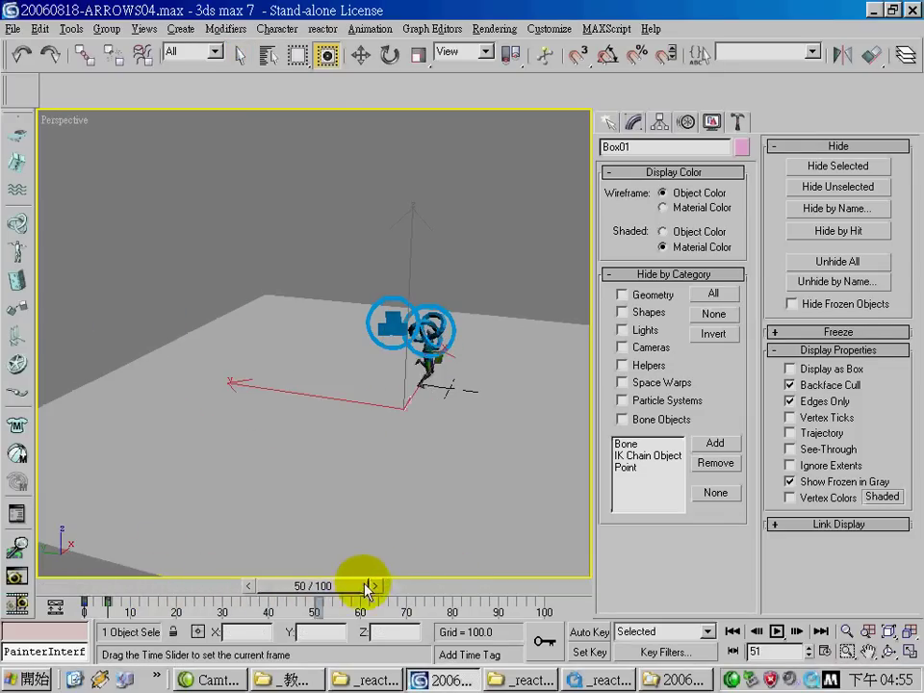
{"action": "left_click_drag", "start_coordinate": [402, 589], "coordinate": [407, 589]}
{"action": "scroll", "coordinate": [402, 439], "scroll_direction": "up", "scroll_amount": 3}
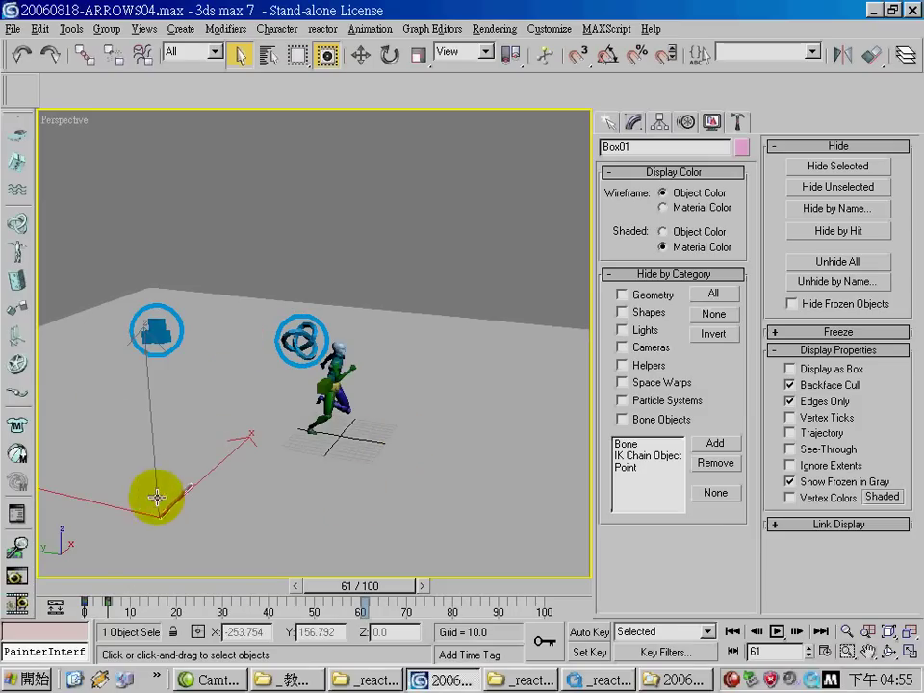
{"action": "left_click_drag", "start_coordinate": [384, 593], "coordinate": [438, 589]}
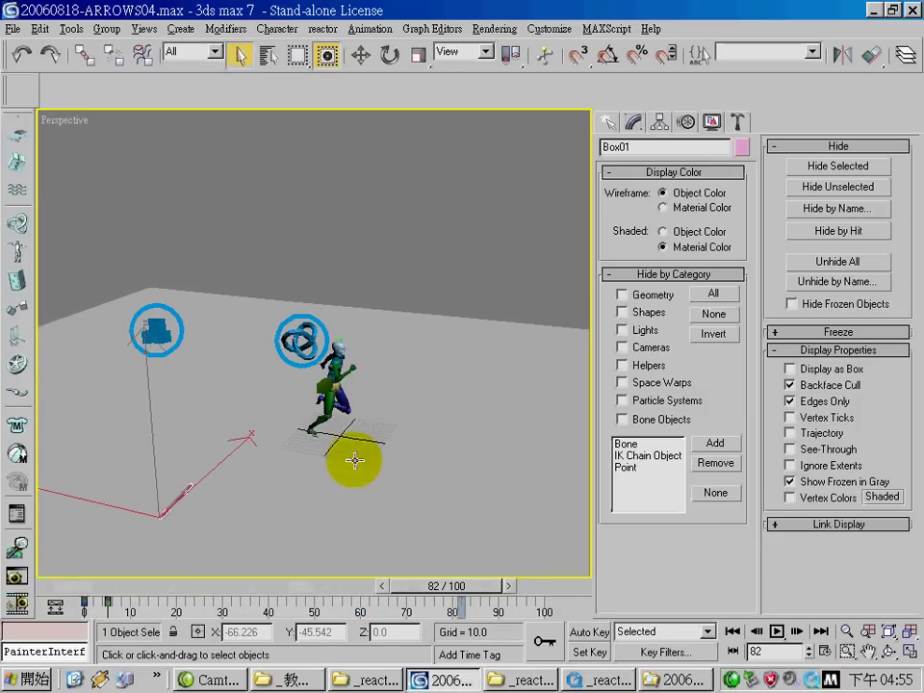
{"action": "middle_click_drag", "start_coordinate": [347, 456], "coordinate": [458, 458]}
{"action": "left_click_drag", "start_coordinate": [404, 589], "coordinate": [553, 602]}
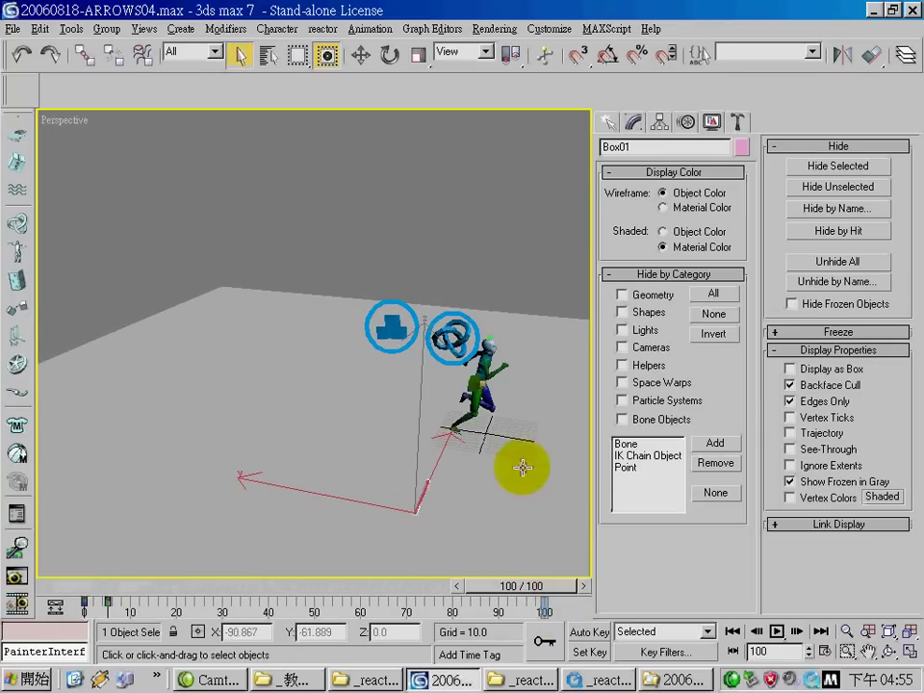
{"action": "middle_click_drag", "start_coordinate": [519, 470], "coordinate": [392, 433]}
{"action": "left_click_drag", "start_coordinate": [524, 587], "coordinate": [373, 587]}
{"action": "middle_click_drag", "start_coordinate": [302, 268], "coordinate": [342, 334]}
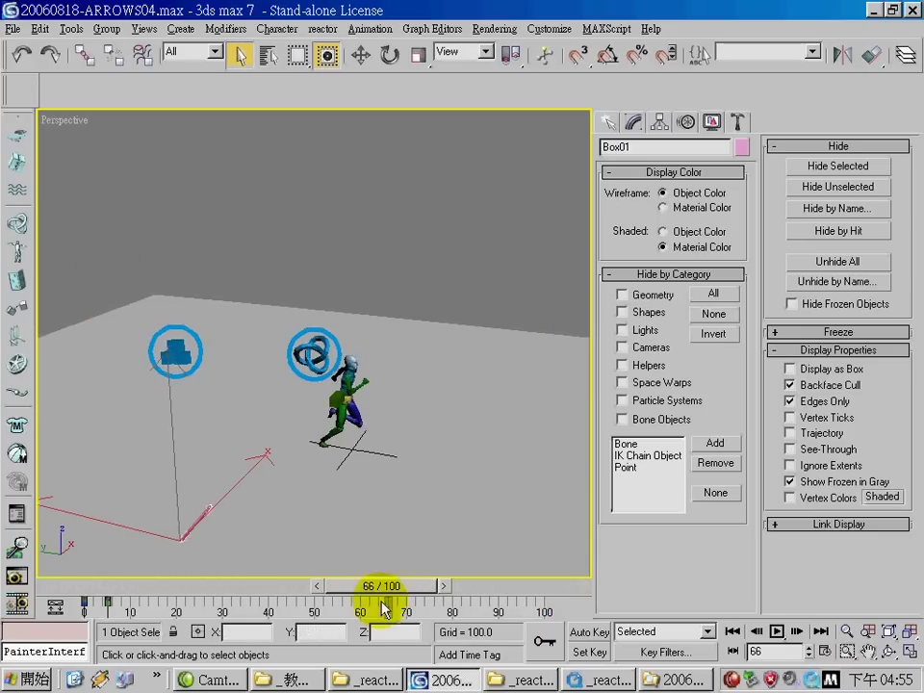
{"action": "middle_click_drag", "start_coordinate": [356, 571], "coordinate": [429, 474]}
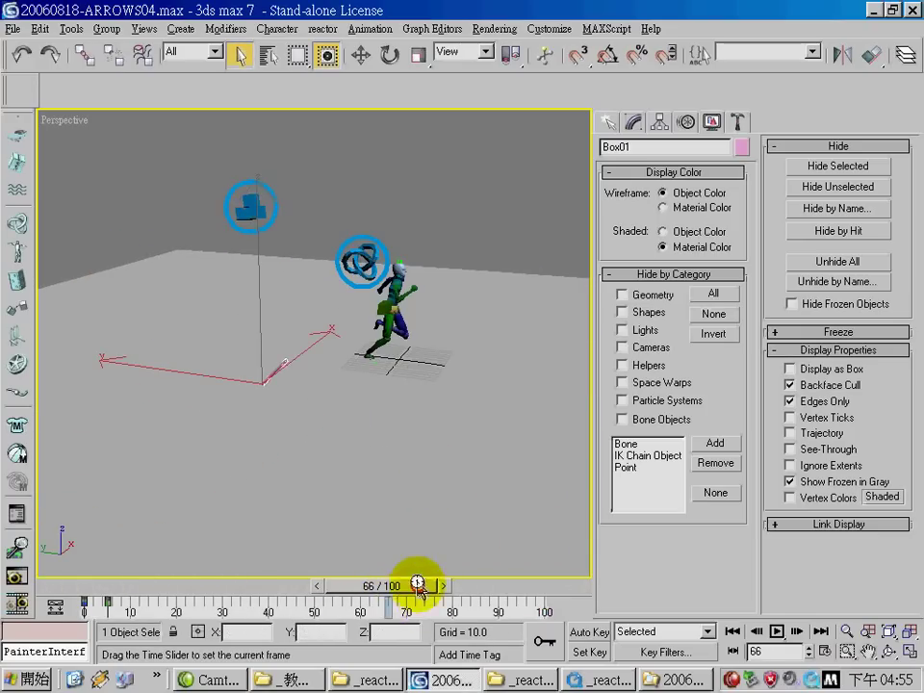
{"action": "mouse_move", "coordinate": [412, 589]}
{"action": "left_mouse_down"}
{"action": "mouse_move", "coordinate": [128, 581]}
{"action": "mouse_move", "coordinate": [532, 589]}
{"action": "mouse_move", "coordinate": [27, 558]}
{"action": "mouse_move", "coordinate": [524, 582]}
{"action": "mouse_move", "coordinate": [418, 587]}
{"action": "left_mouse_up"}
- Toggle the four-view layout, select Bip01 Spine around frame 47, and save the scene
{"action": "left_click", "coordinate": [907, 651]}
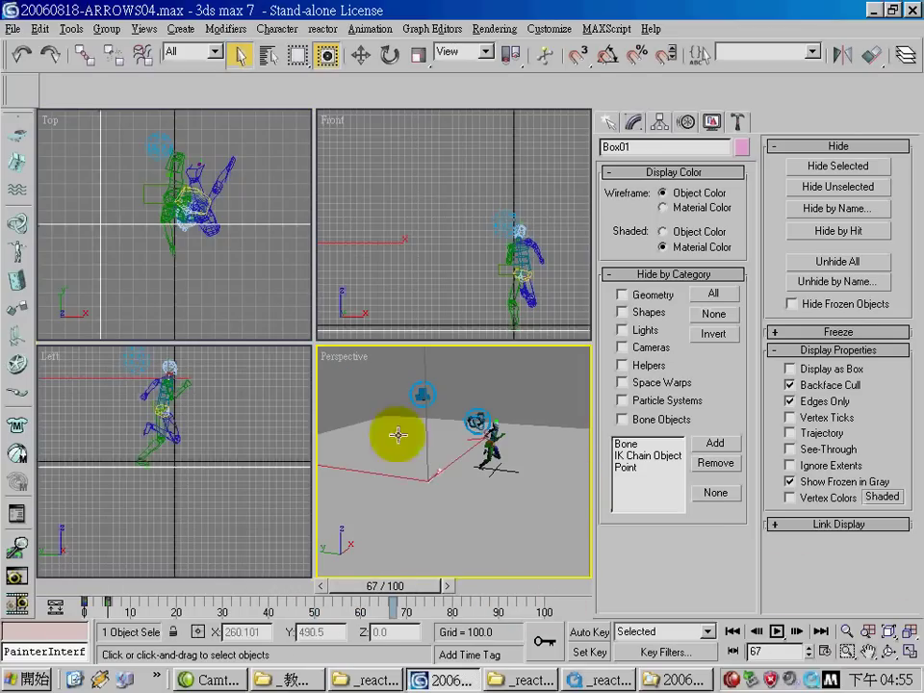
{"action": "left_click", "coordinate": [912, 653]}
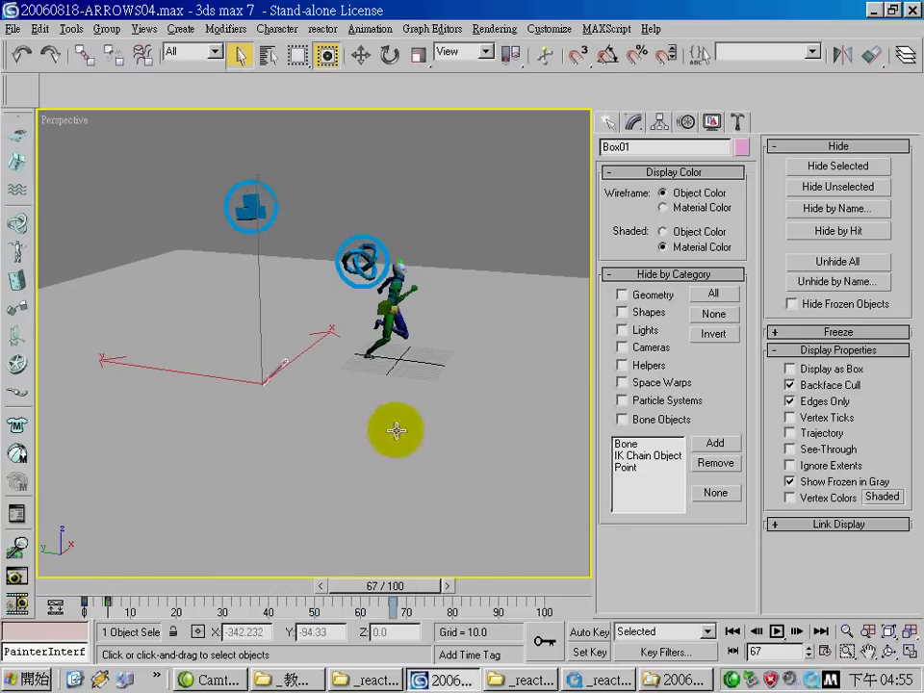
{"action": "left_click_drag", "start_coordinate": [402, 584], "coordinate": [350, 581]}
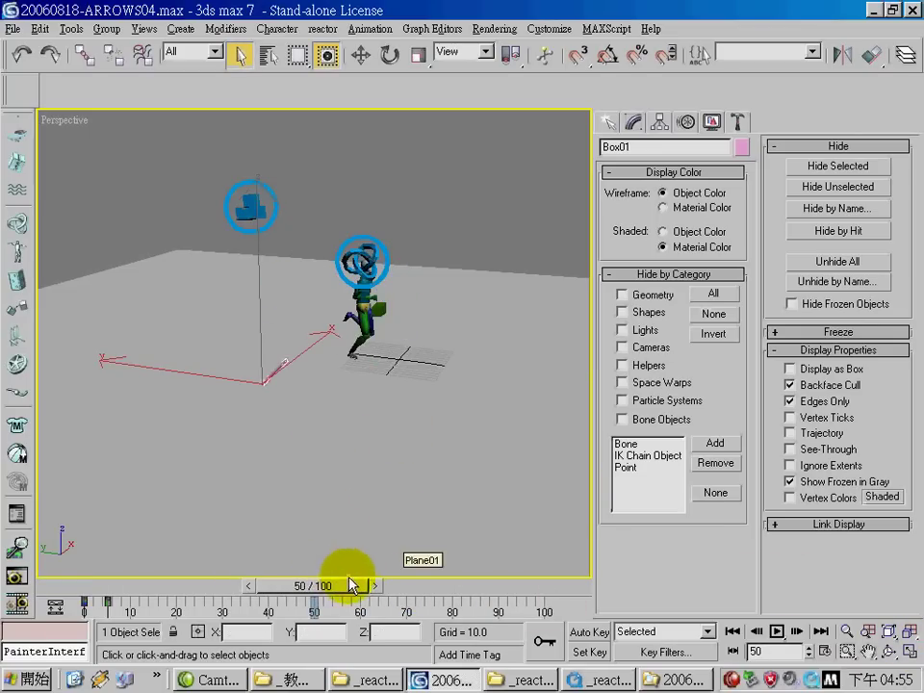
{"action": "left_click", "coordinate": [363, 303]}
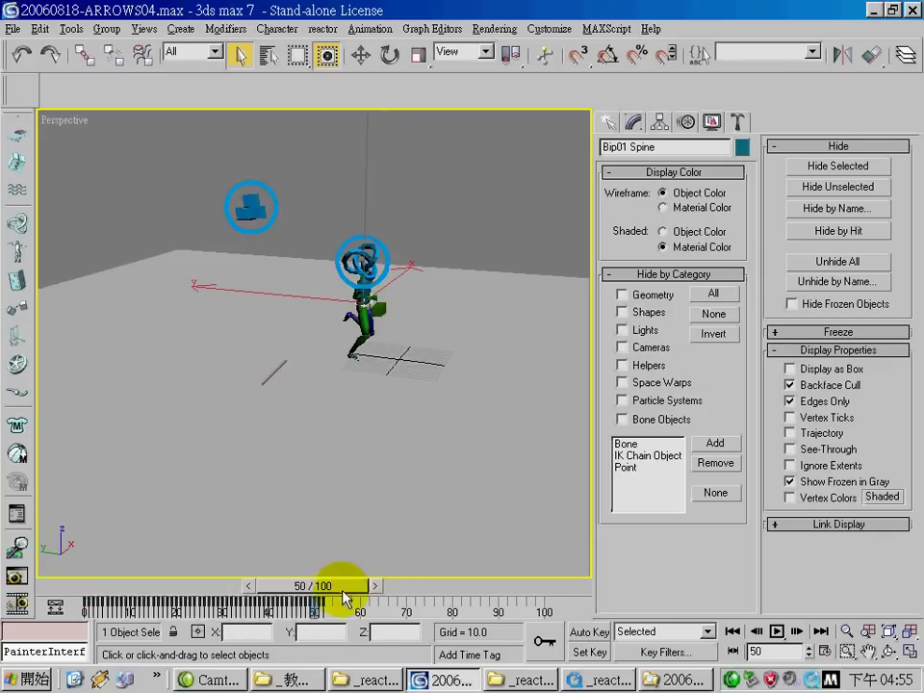
{"action": "key", "text": "ctrl+s"}
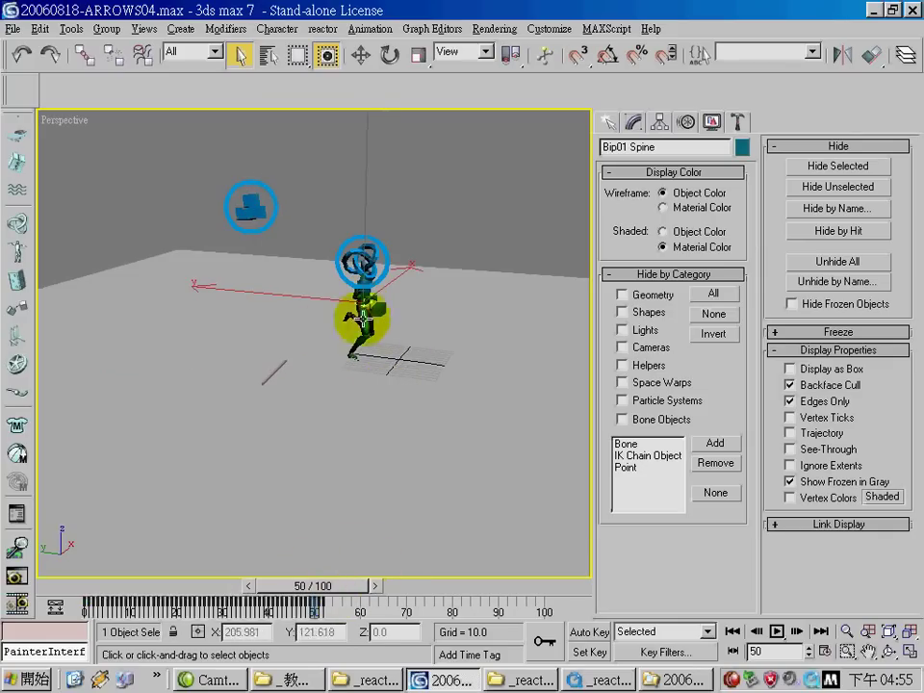
- Check the pose around frame 53, scrub earlier frames, and return to frame 0
{"action": "left_click_drag", "start_coordinate": [351, 590], "coordinate": [331, 589]}
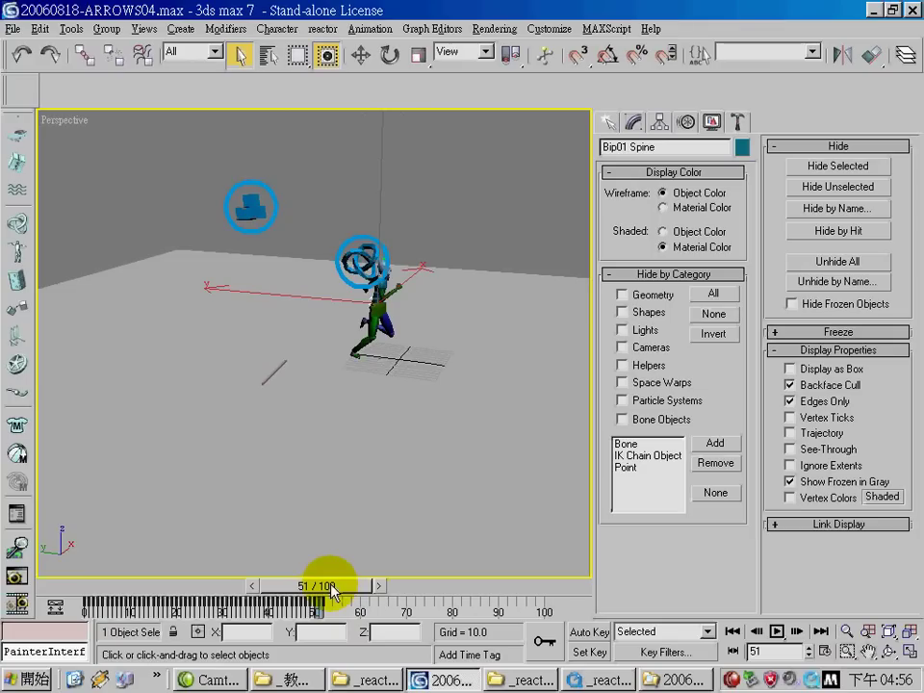
{"action": "left_click_drag", "start_coordinate": [332, 589], "coordinate": [279, 606]}
{"action": "key", "text": "q"}
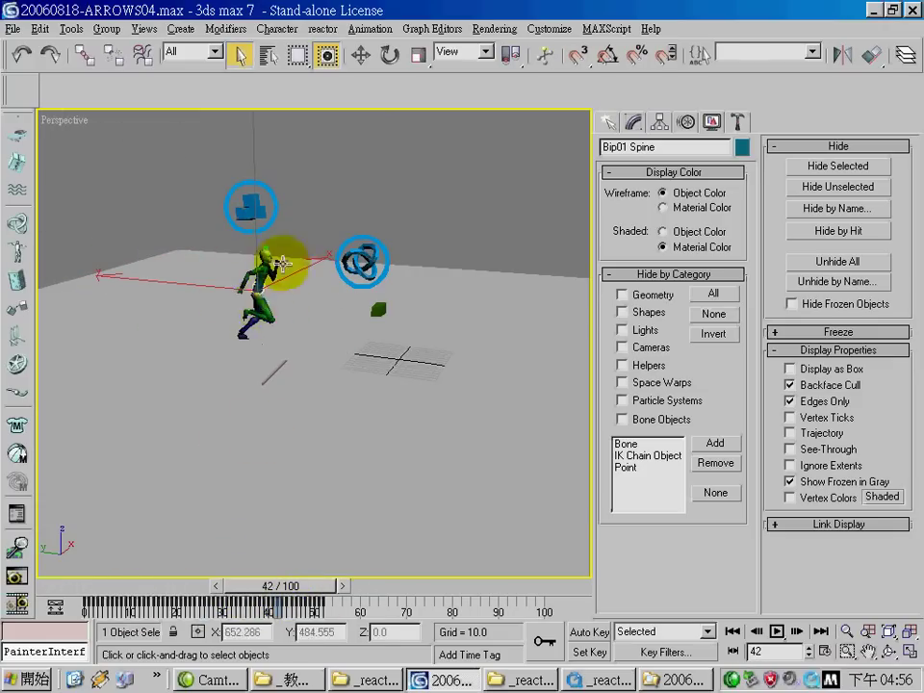
{"action": "mouse_move", "coordinate": [310, 586]}
{"action": "left_mouse_down"}
{"action": "mouse_move", "coordinate": [227, 586]}
{"action": "mouse_move", "coordinate": [344, 588]}
{"action": "mouse_move", "coordinate": [295, 585]}
{"action": "left_mouse_up"}
{"action": "key", "text": "Home"}
- Create a second biped, Bip02, to the left of the original in the Front view
{"action": "left_click", "coordinate": [909, 651]}
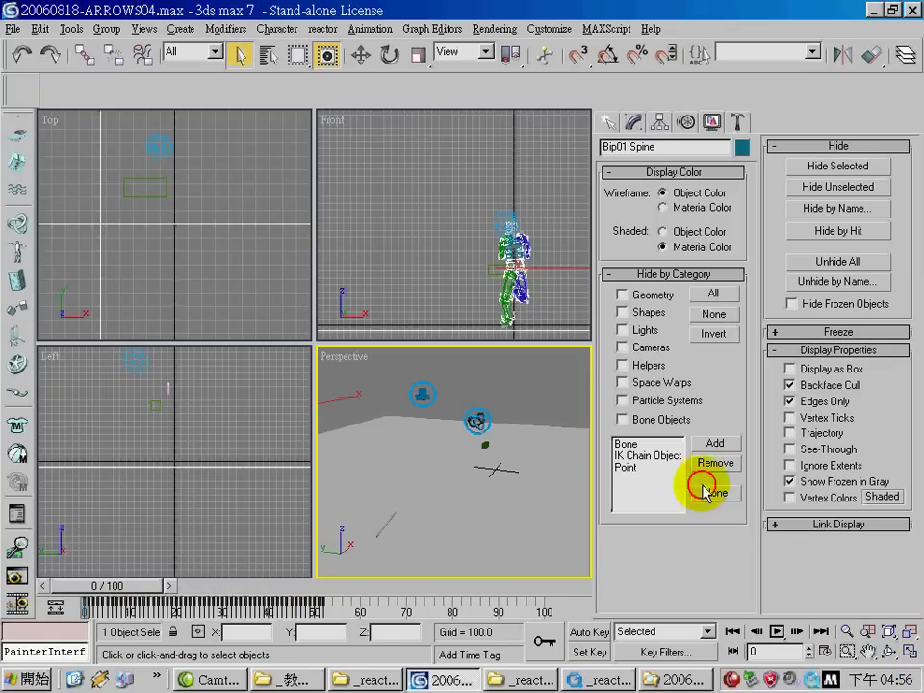
{"action": "right_click", "coordinate": [422, 263]}
{"action": "right_click", "coordinate": [545, 407]}
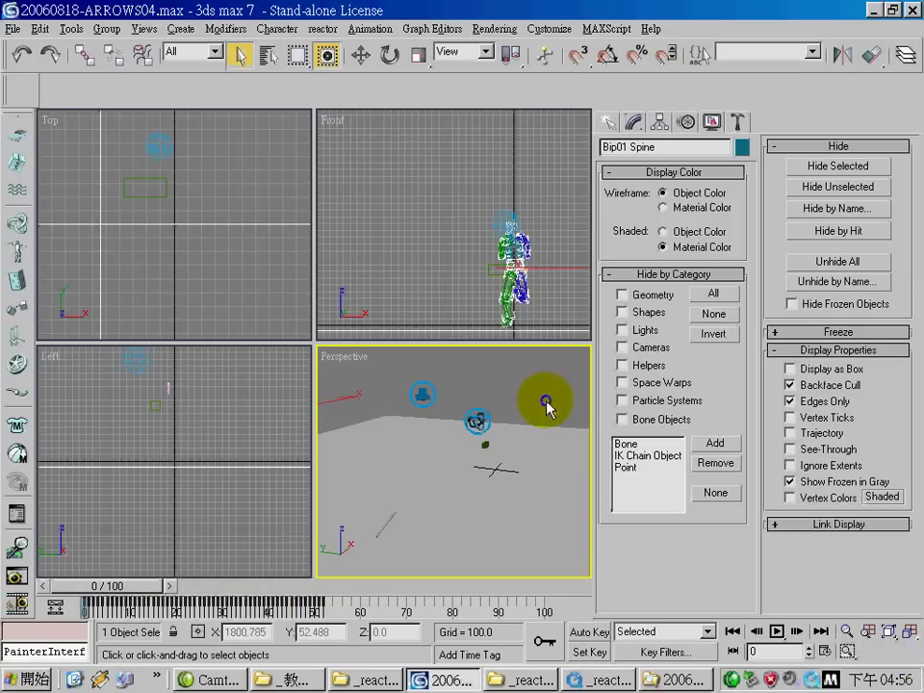
{"action": "left_click", "coordinate": [736, 122]}
{"action": "left_click", "coordinate": [712, 122]}
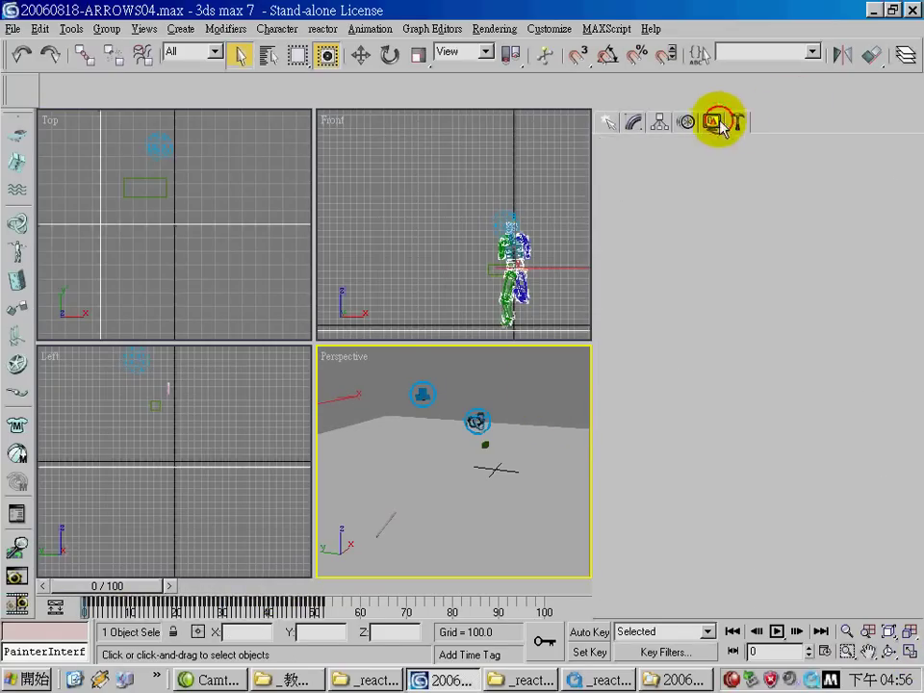
{"action": "left_click", "coordinate": [608, 122]}
{"action": "left_click", "coordinate": [741, 151]}
{"action": "left_click", "coordinate": [648, 280]}
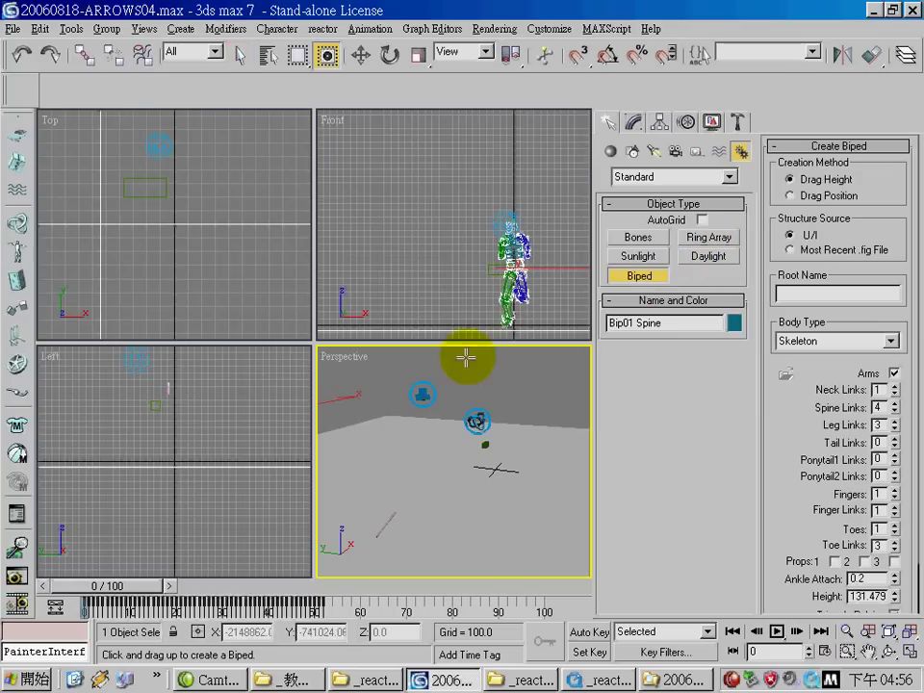
{"action": "left_click_drag", "start_coordinate": [413, 315], "coordinate": [414, 197]}
{"action": "right_click", "coordinate": [532, 412]}
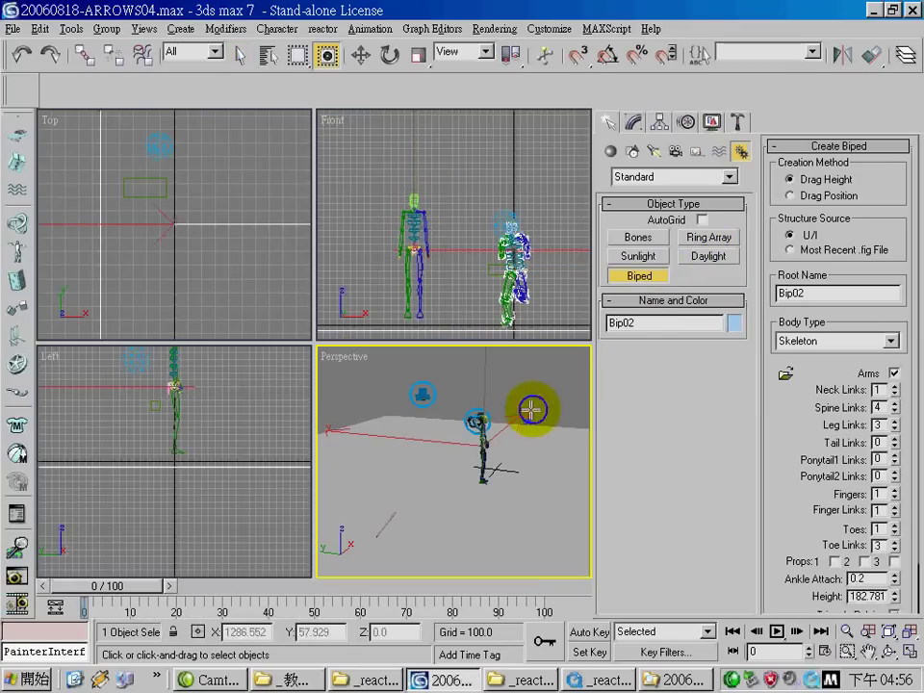
- Load RunLoop-to-reattack.bip onto Bip02 and scrub through its run animation
{"action": "left_click", "coordinate": [709, 120]}
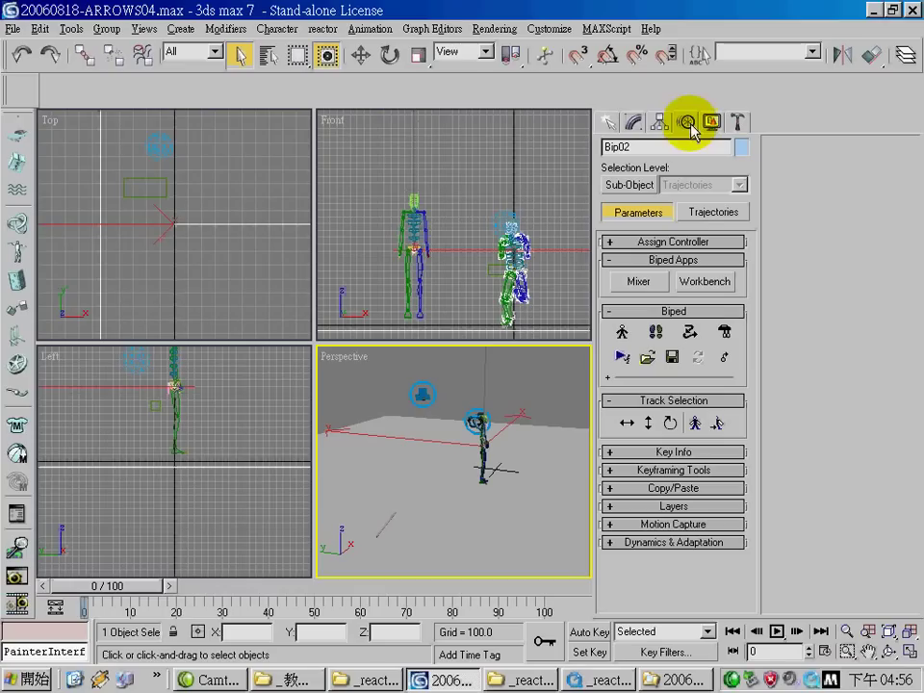
{"action": "left_click", "coordinate": [649, 358]}
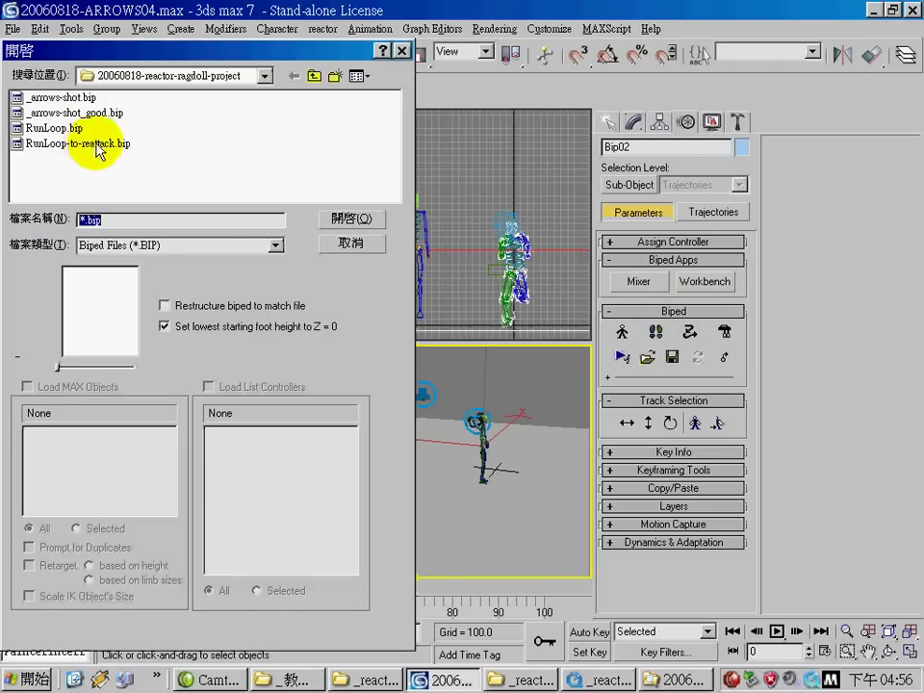
{"action": "left_click", "coordinate": [106, 146]}
{"action": "left_click", "coordinate": [350, 218]}
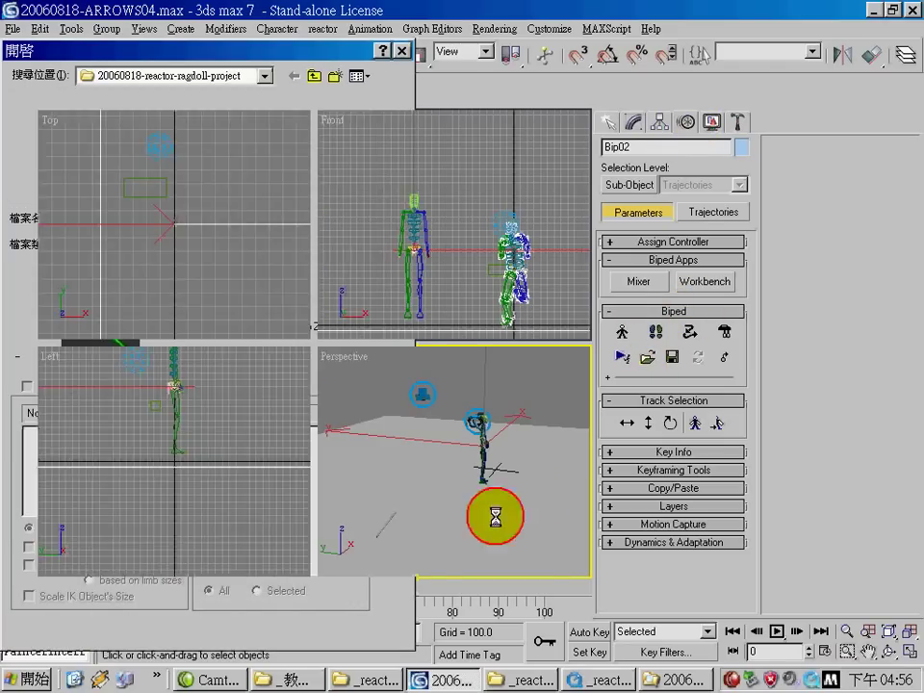
{"action": "middle_click_drag", "start_coordinate": [451, 495], "coordinate": [453, 515], "text": "alt"}
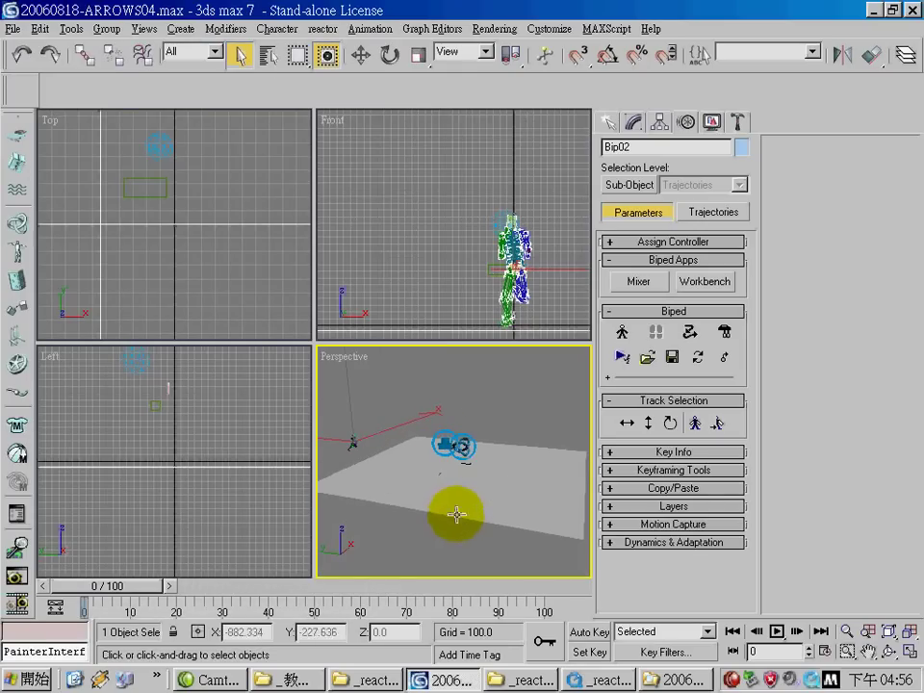
{"action": "left_click_drag", "start_coordinate": [124, 583], "coordinate": [438, 612]}
- Compare both running bipeds near frame 77, delete Bip02, and scrub the remaining biped
{"action": "middle_click_drag", "start_coordinate": [491, 518], "coordinate": [500, 508], "text": "alt"}
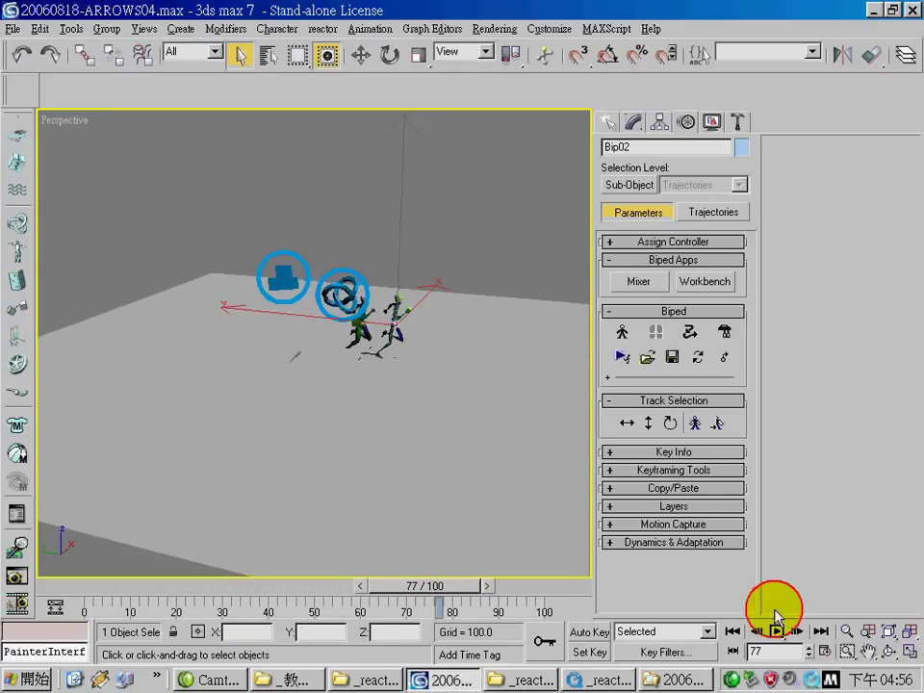
{"action": "left_click_drag", "start_coordinate": [432, 585], "coordinate": [397, 588]}
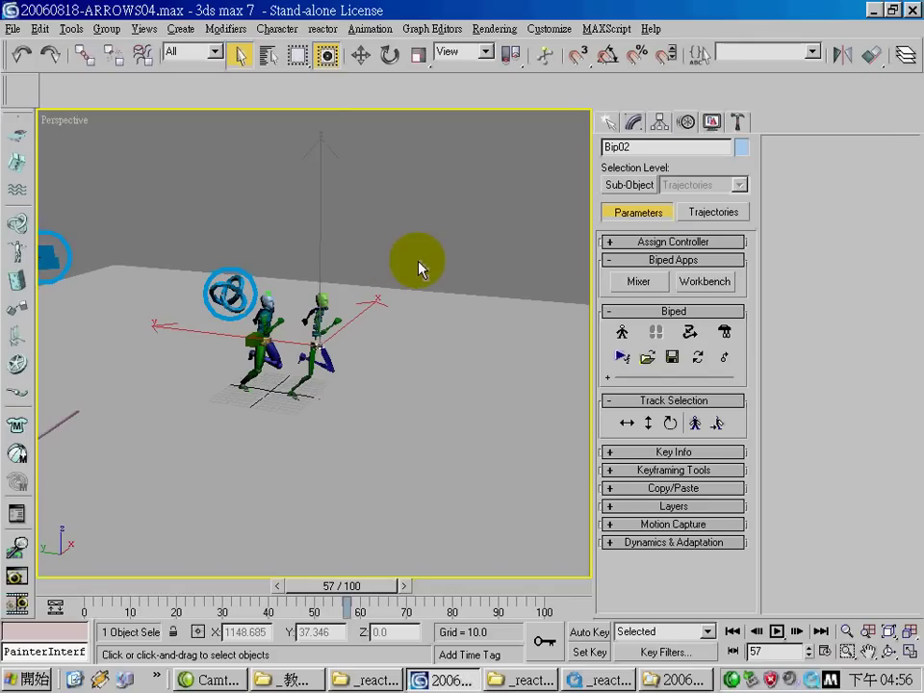
{"action": "key", "text": "Delete"}
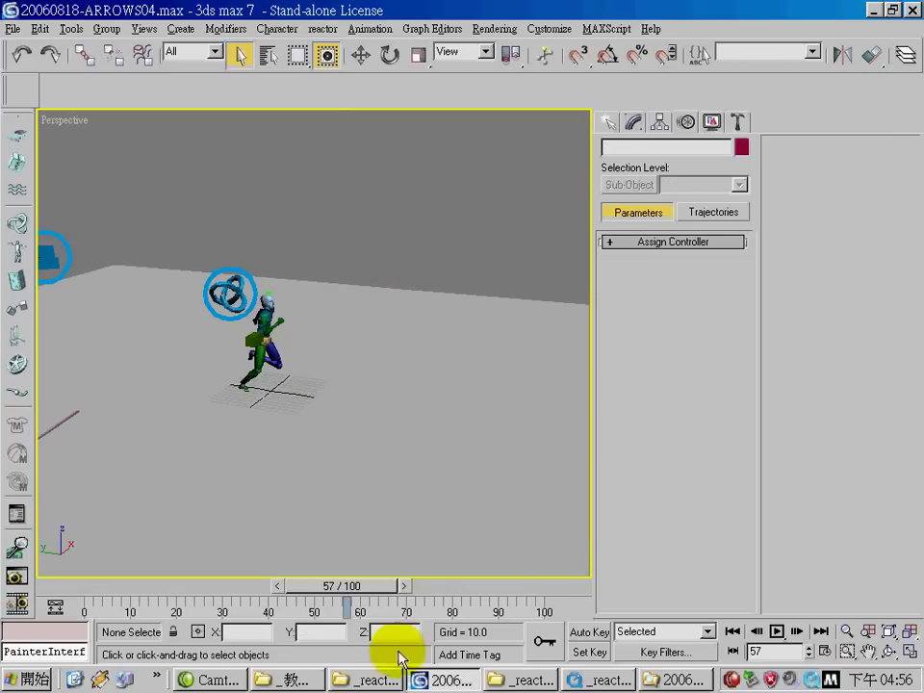
{"action": "left_click_drag", "start_coordinate": [385, 589], "coordinate": [415, 603]}
- Return to Select mode and open the reactor utility in the Utilities panel
{"action": "key", "text": "q"}
{"action": "left_click", "coordinate": [735, 122]}
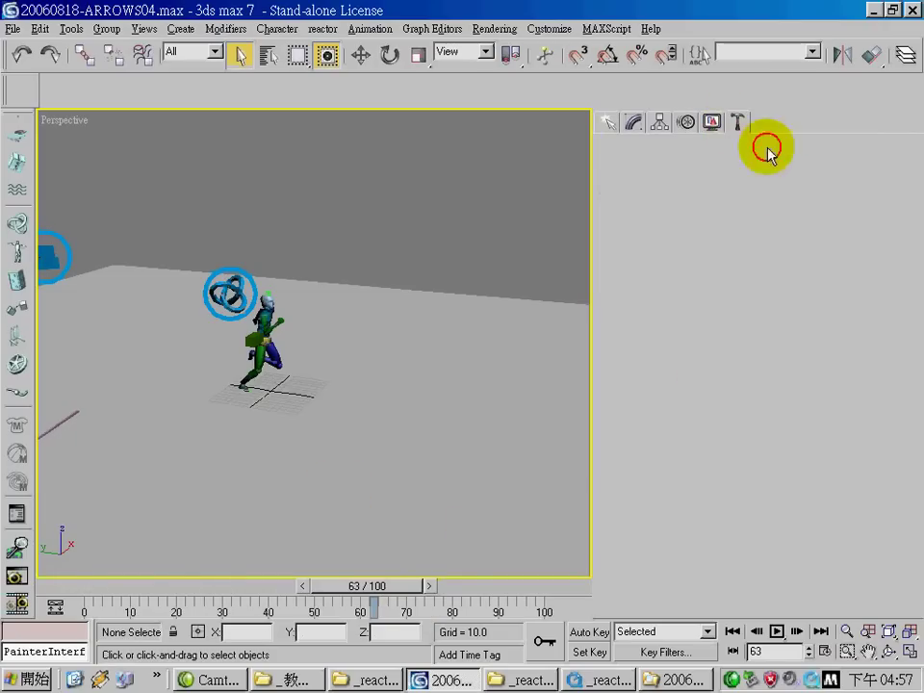
{"action": "left_click", "coordinate": [673, 385]}
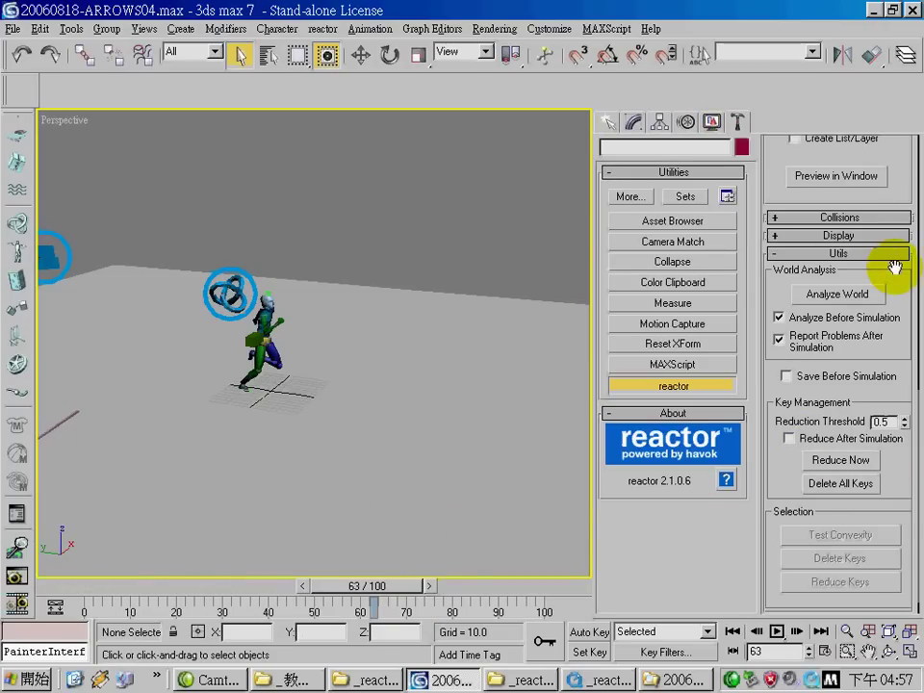
{"action": "scroll", "coordinate": [891, 289], "scroll_direction": "up", "scroll_amount": 5}
- Preview the ragdoll in a real-time window past World Analysis, then close the preview
{"action": "left_click", "coordinate": [866, 340]}
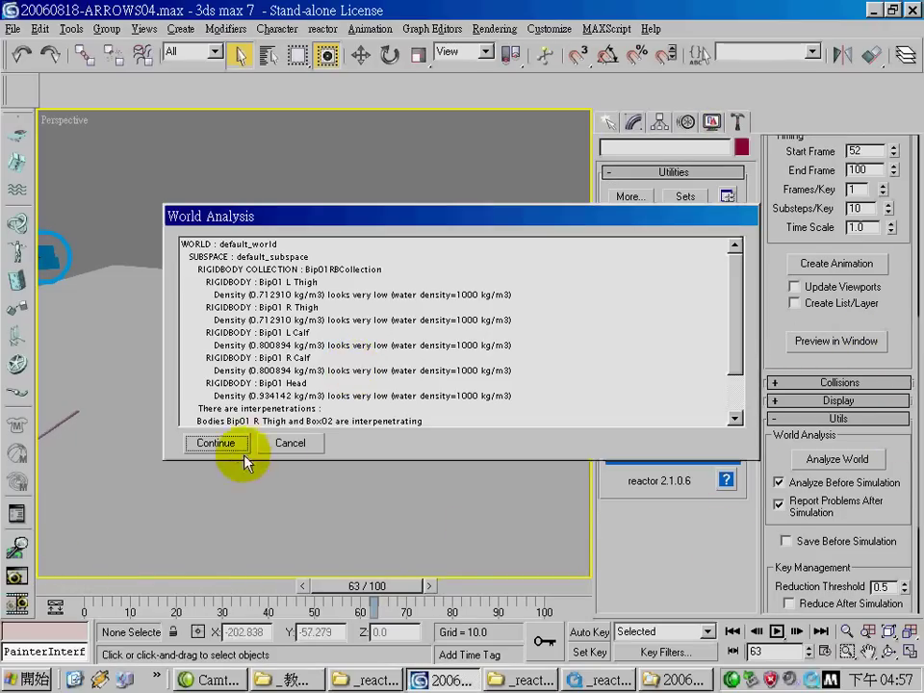
{"action": "left_click", "coordinate": [240, 448]}
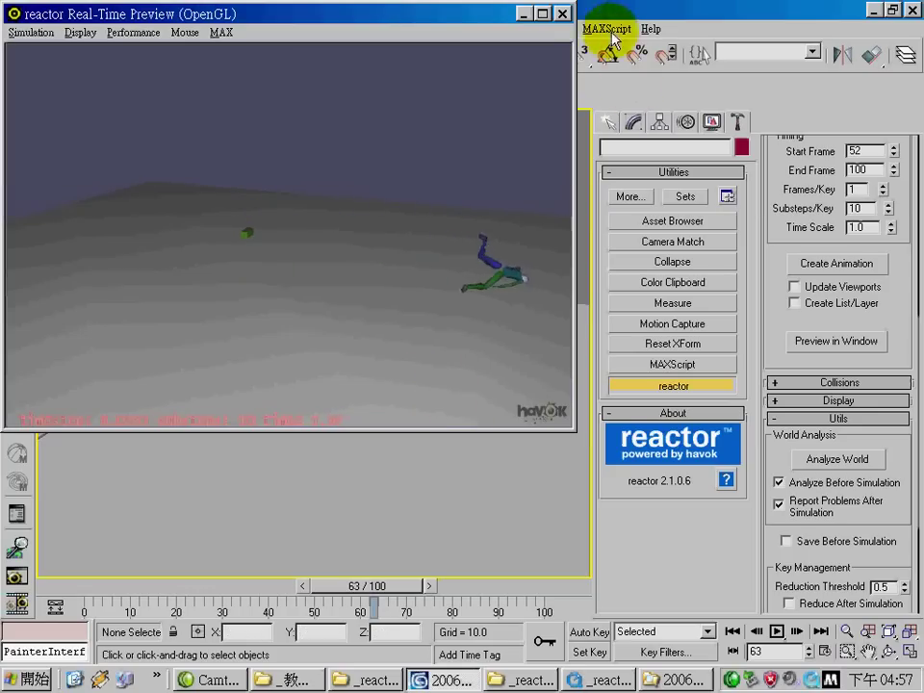
{"action": "left_click", "coordinate": [562, 13]}
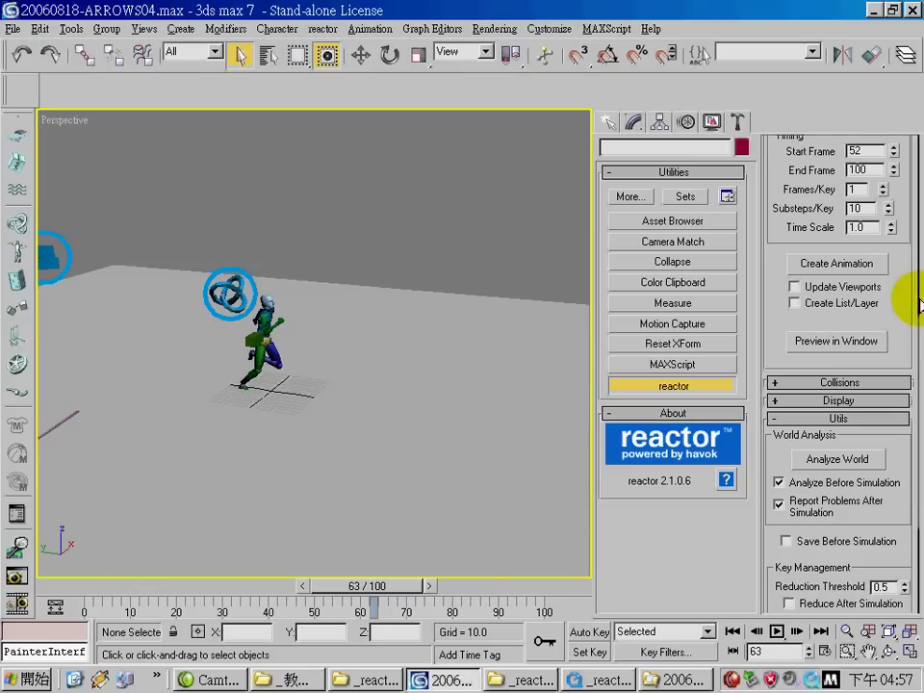
{"action": "scroll", "coordinate": [904, 365], "scroll_direction": "up", "scroll_amount": 5}
{"action": "scroll", "coordinate": [901, 331], "scroll_direction": "down", "scroll_amount": 5}
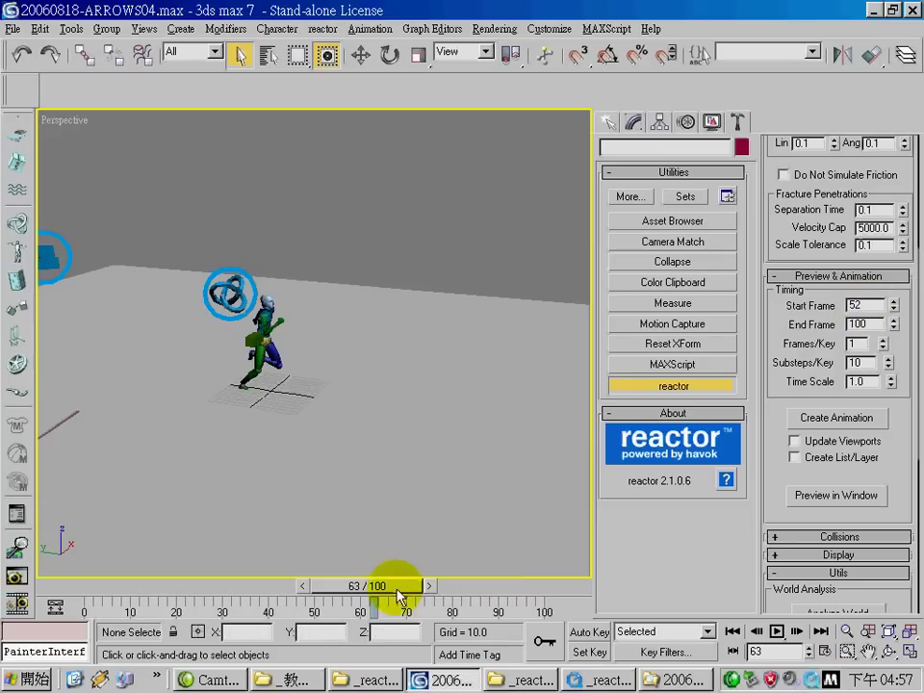
- Select Bip01 Head, scrub frames 48–55, settle on frame 52 and centre the character
{"action": "left_click", "coordinate": [265, 304]}
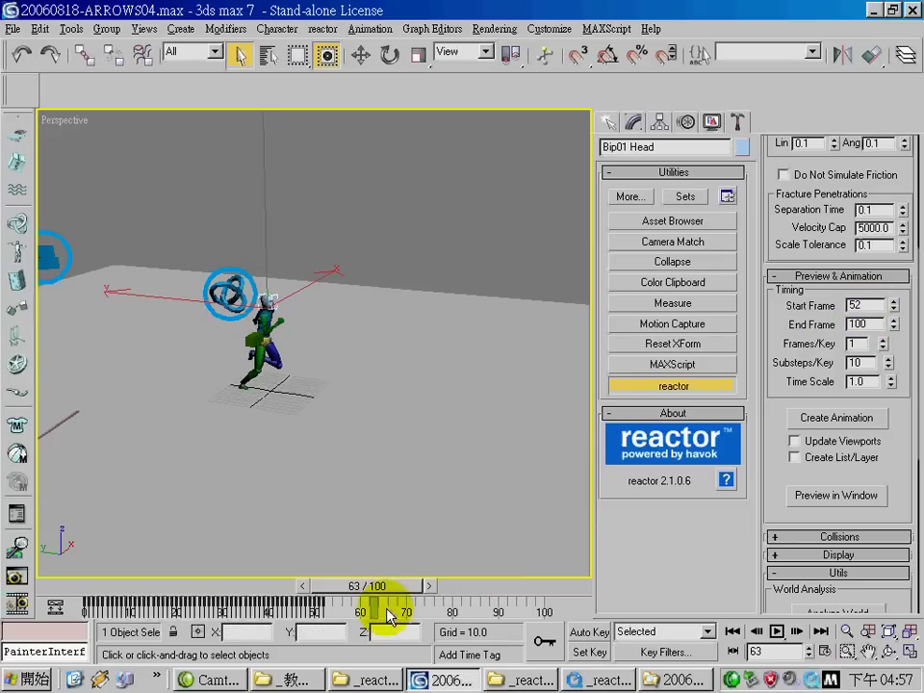
{"action": "left_click_drag", "start_coordinate": [384, 595], "coordinate": [338, 595]}
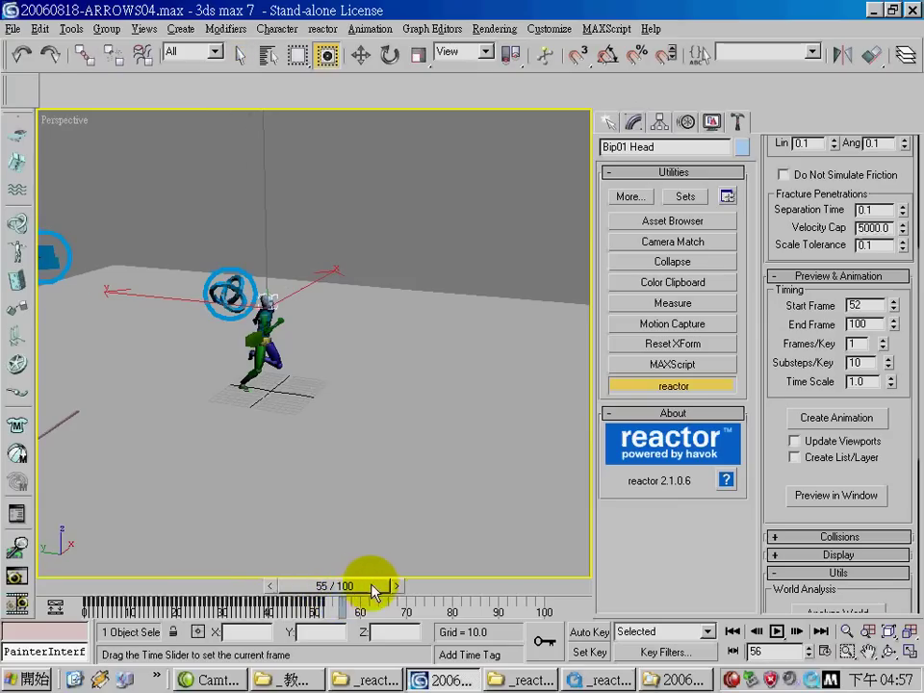
{"action": "left_click_drag", "start_coordinate": [373, 592], "coordinate": [355, 584]}
{"action": "middle_click_drag", "start_coordinate": [316, 420], "coordinate": [381, 319]}
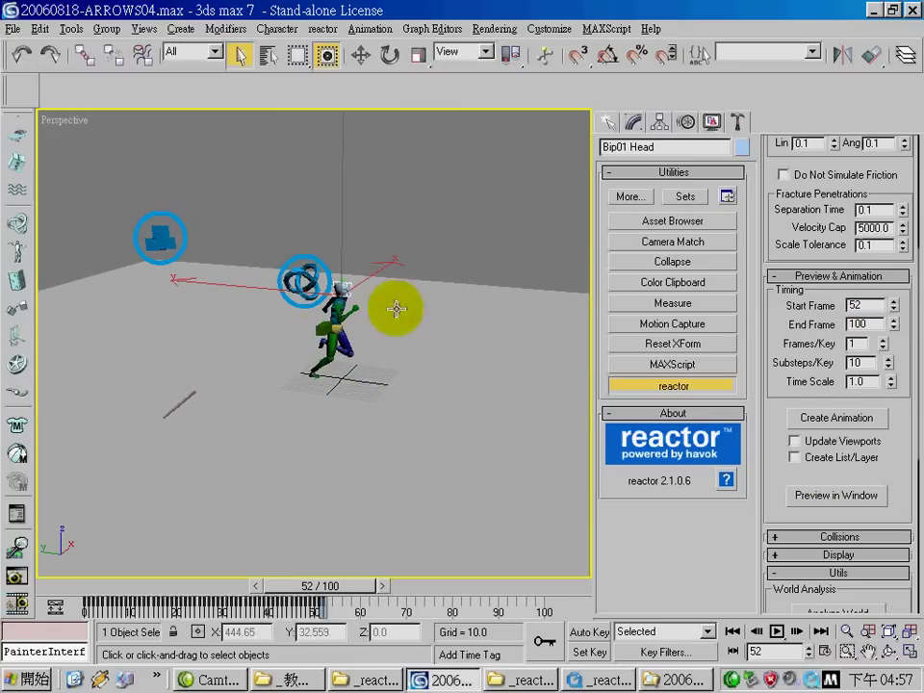
{"action": "scroll", "coordinate": [375, 342], "scroll_direction": "up", "scroll_amount": 3}
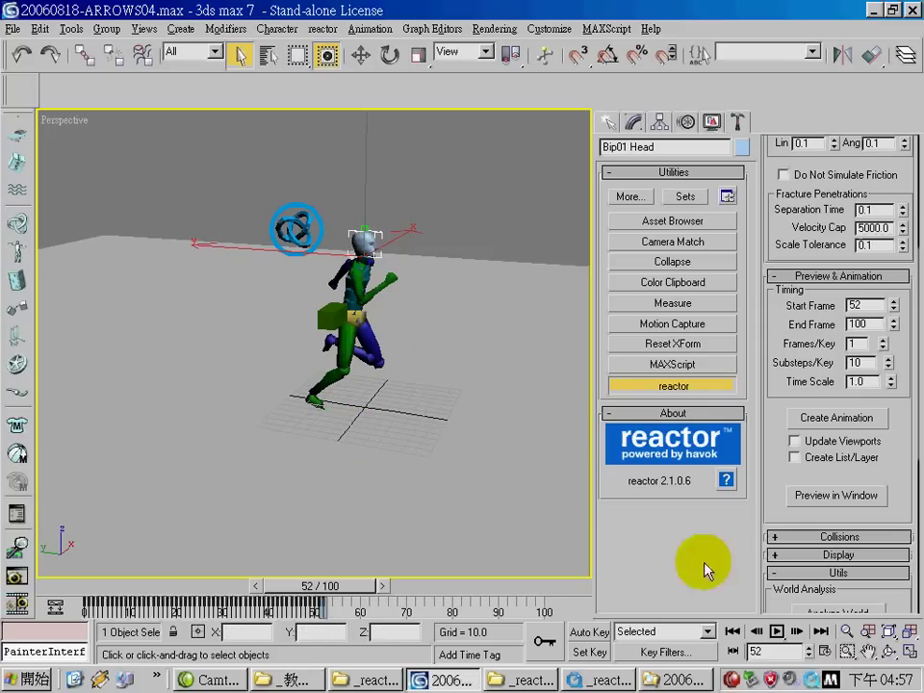
{"action": "left_click", "coordinate": [836, 494]}
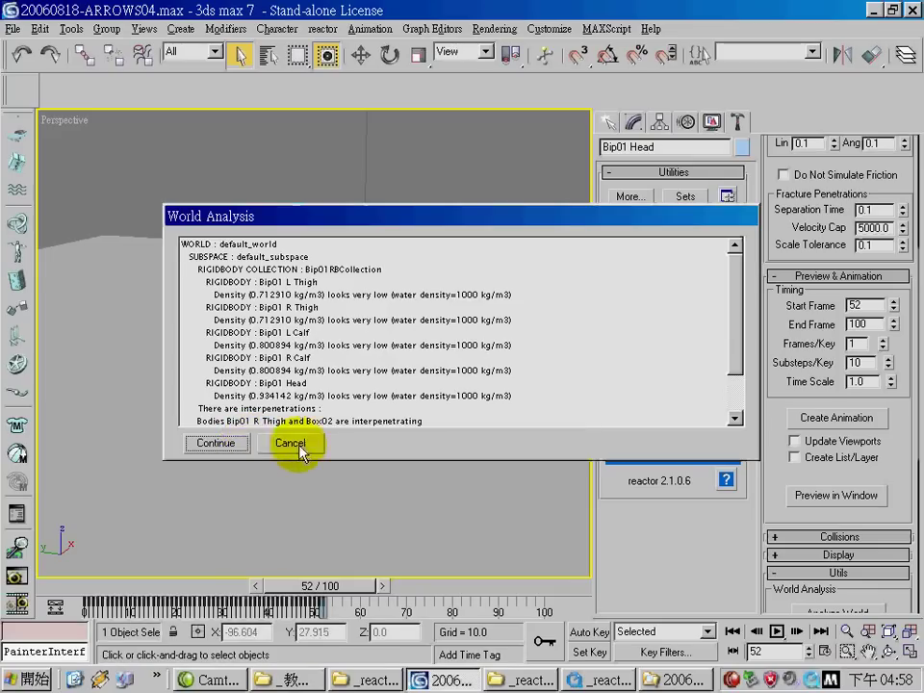
{"action": "left_click", "coordinate": [235, 442]}
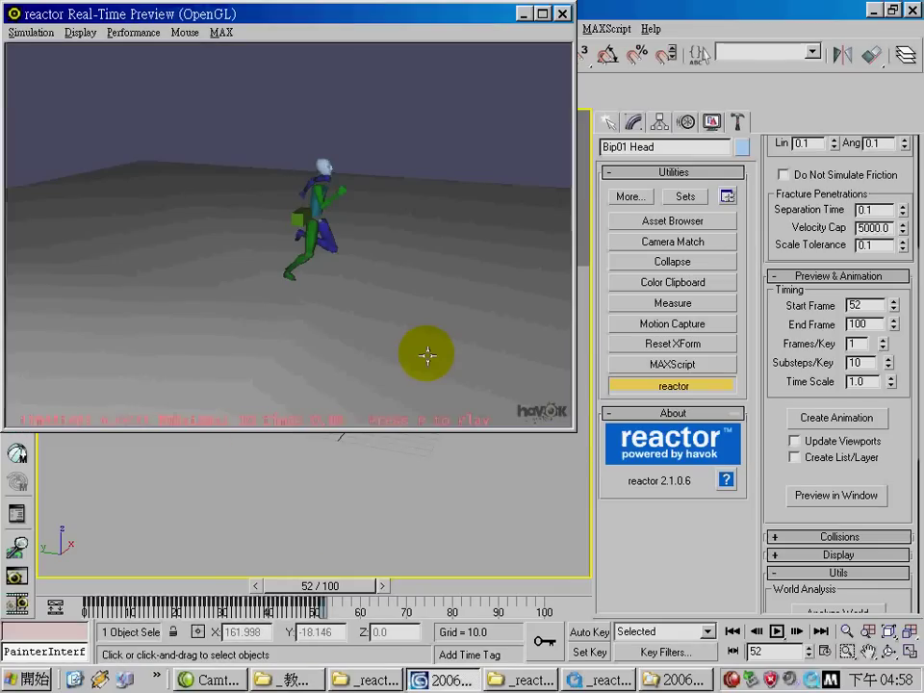
{"action": "key", "text": "p"}
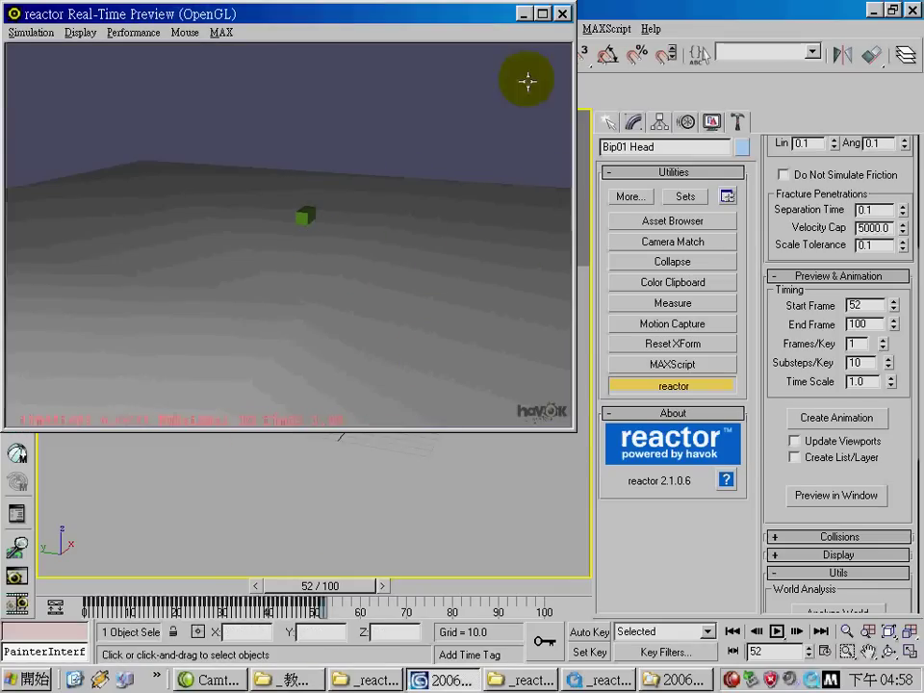
{"action": "left_click", "coordinate": [564, 15]}
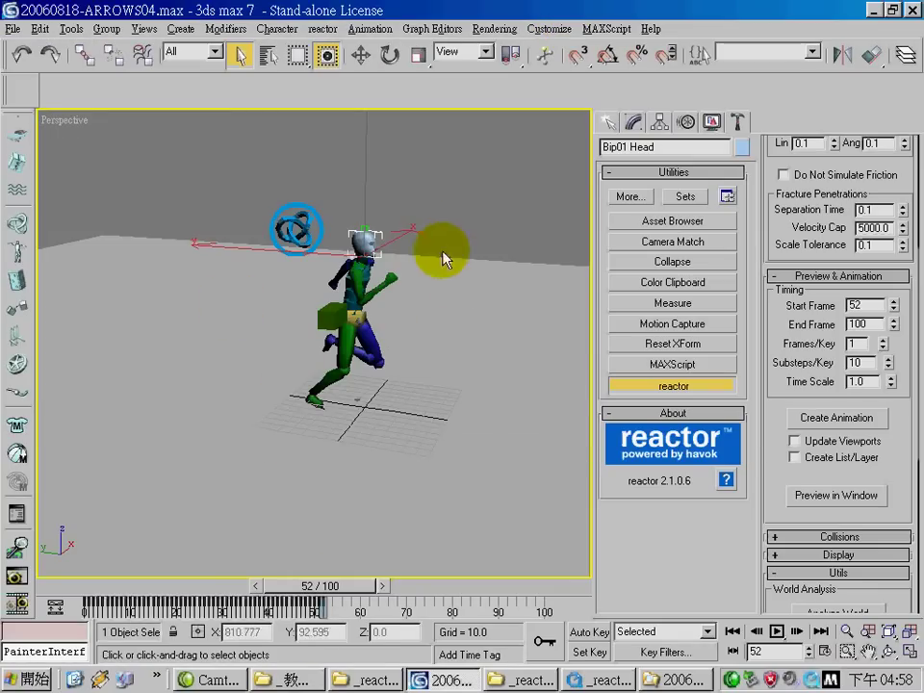
{"action": "left_click", "coordinate": [399, 261]}
{"action": "scroll", "coordinate": [397, 331], "scroll_direction": "up", "scroll_amount": 5}
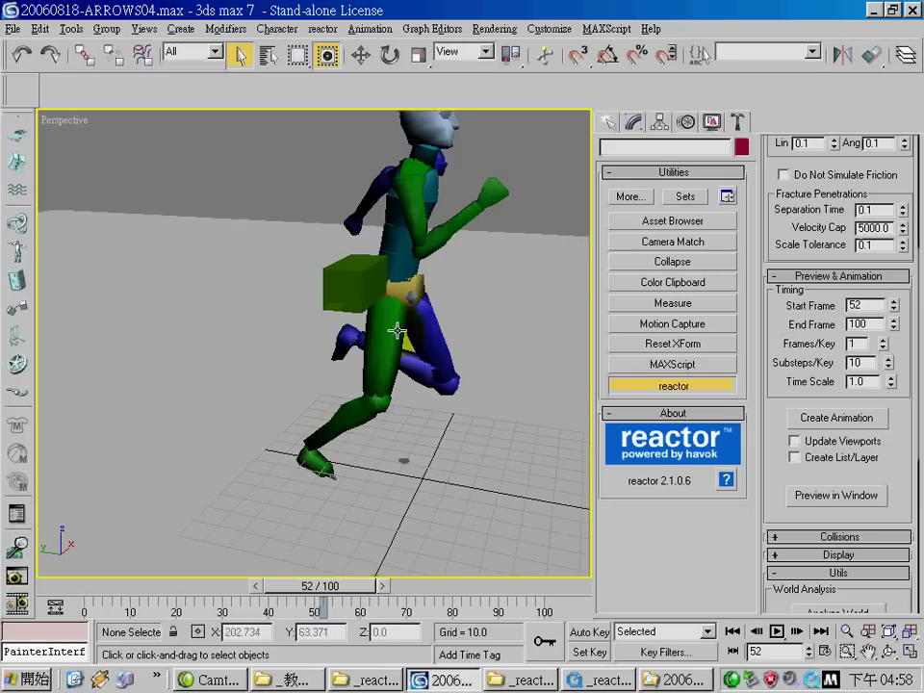
{"action": "scroll", "coordinate": [529, 371], "scroll_direction": "down", "scroll_amount": 6}
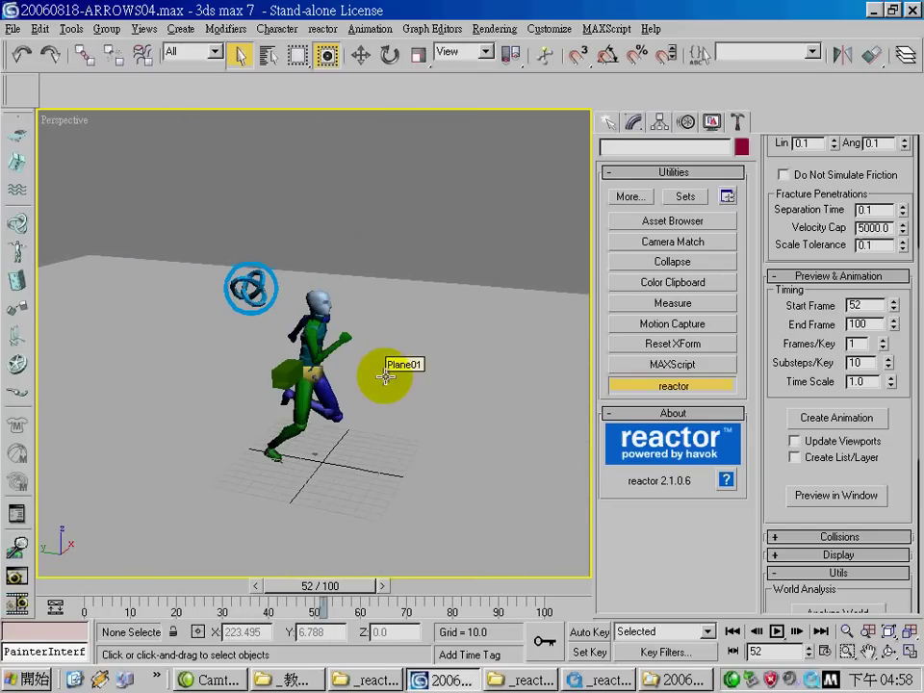
{"action": "left_click", "coordinate": [888, 651]}
- Orbit the Perspective view, then select the biped's head and the green box
{"action": "left_click_drag", "start_coordinate": [384, 433], "coordinate": [414, 367]}
{"action": "scroll", "coordinate": [411, 370], "scroll_direction": "up", "scroll_amount": 6}
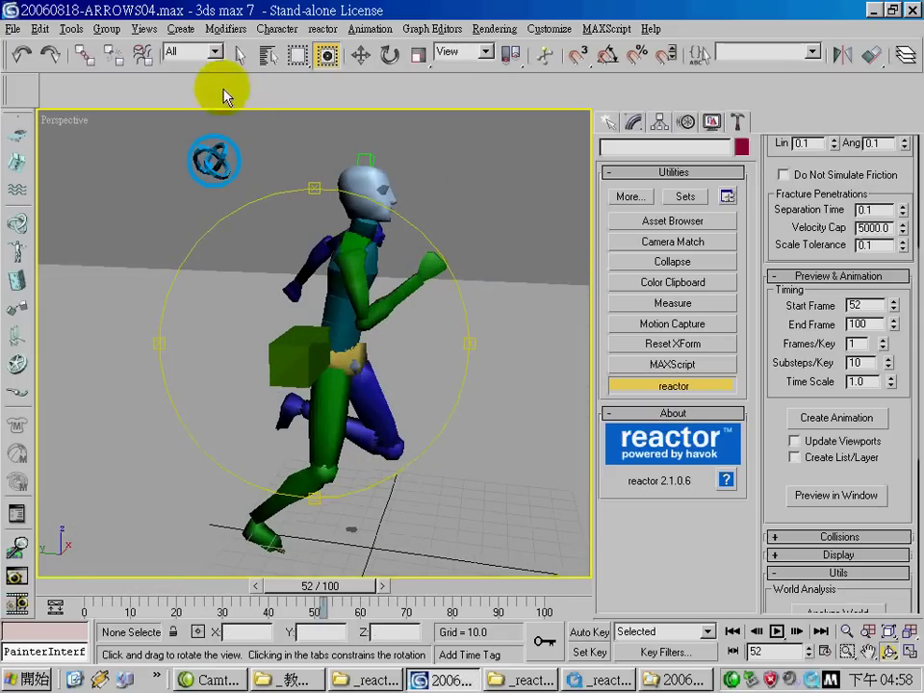
{"action": "left_click", "coordinate": [238, 58]}
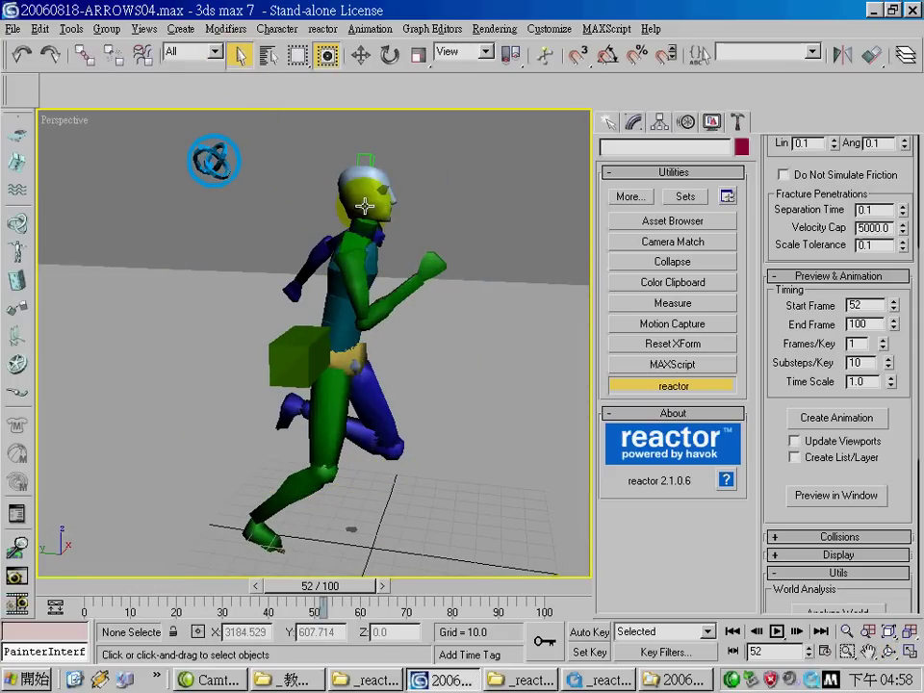
{"action": "left_click", "coordinate": [340, 606]}
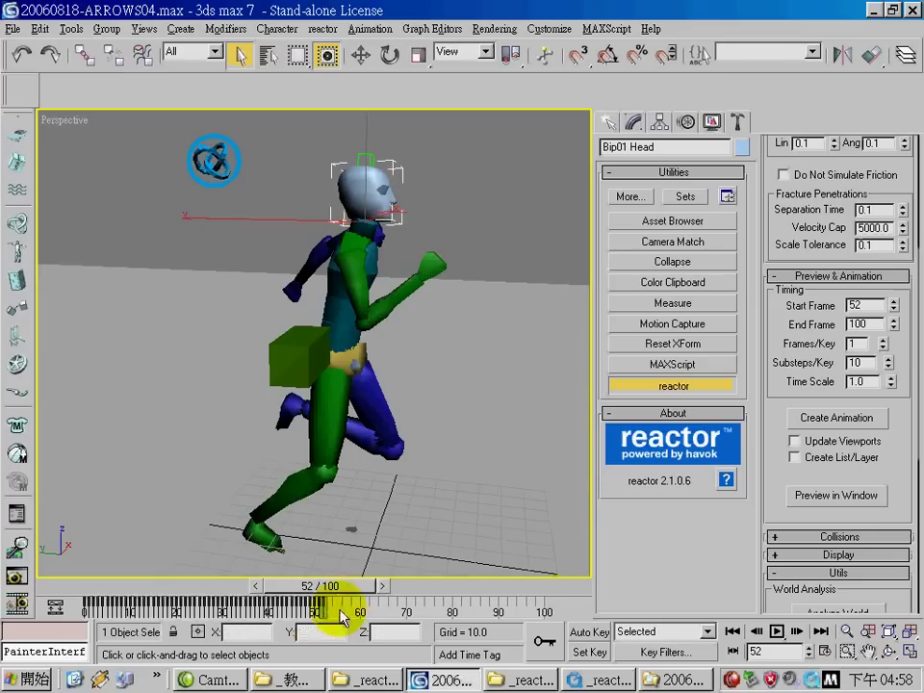
{"action": "left_click", "coordinate": [342, 285]}
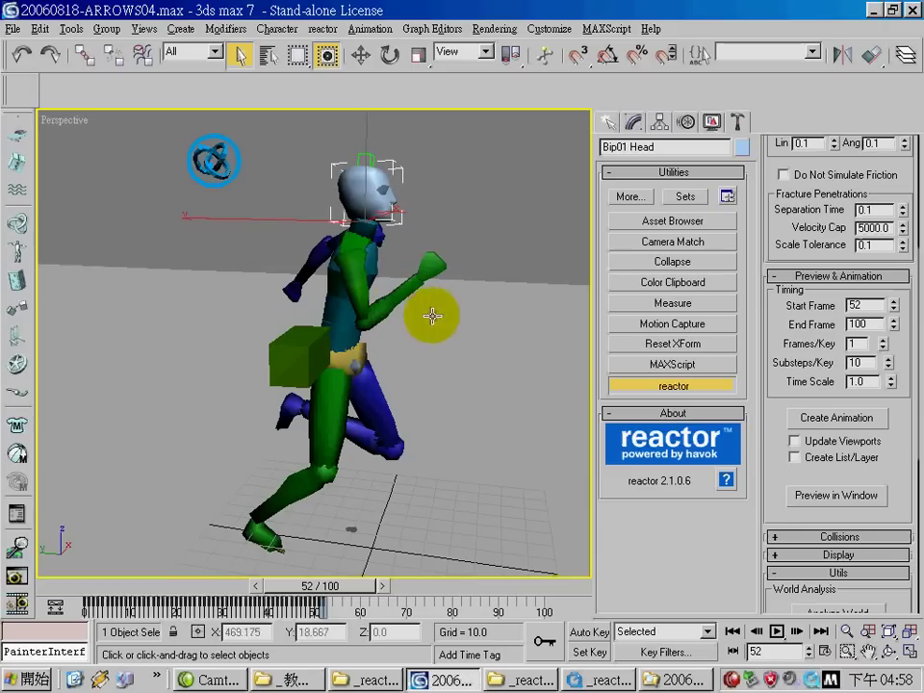
{"action": "left_click", "coordinate": [303, 356]}
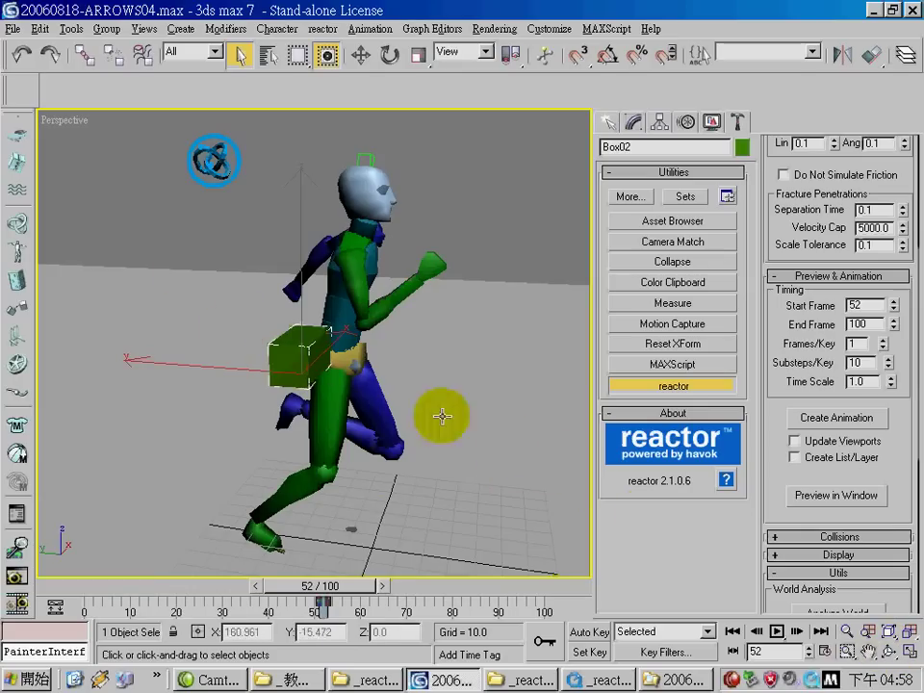
- Inspect the pose at frame 51 from a new orbit angle, then clear the selection
{"action": "left_click_drag", "start_coordinate": [347, 589], "coordinate": [340, 588]}
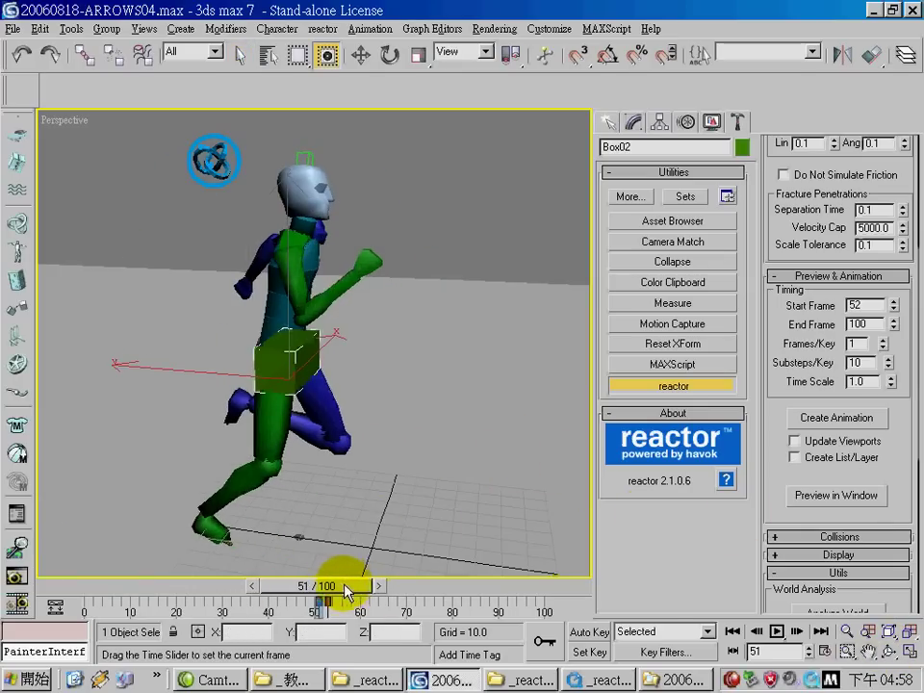
{"action": "left_click", "coordinate": [888, 651]}
{"action": "left_click_drag", "start_coordinate": [279, 317], "coordinate": [359, 590]}
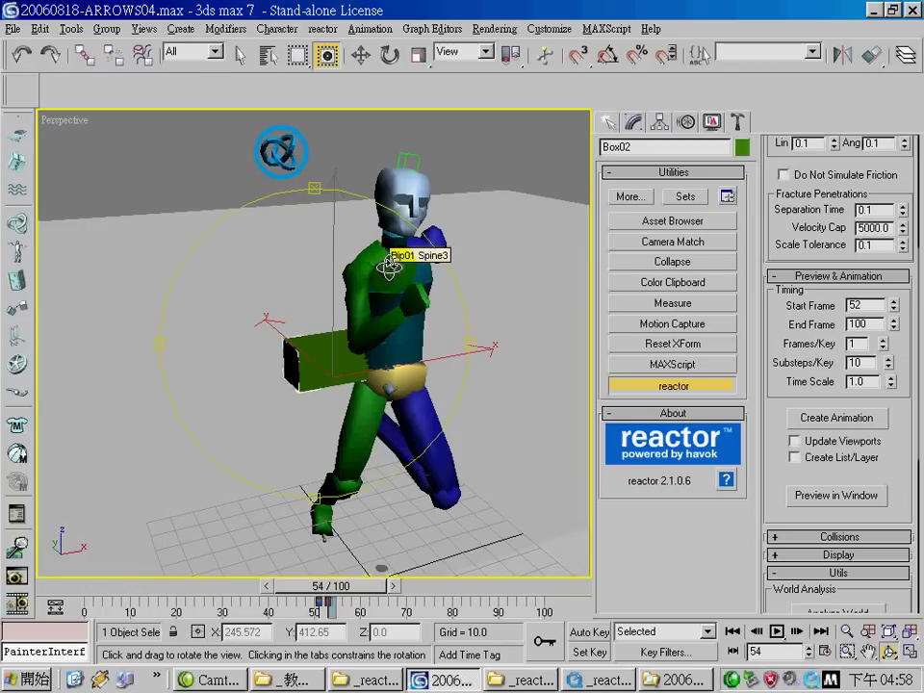
{"action": "left_click", "coordinate": [240, 55]}
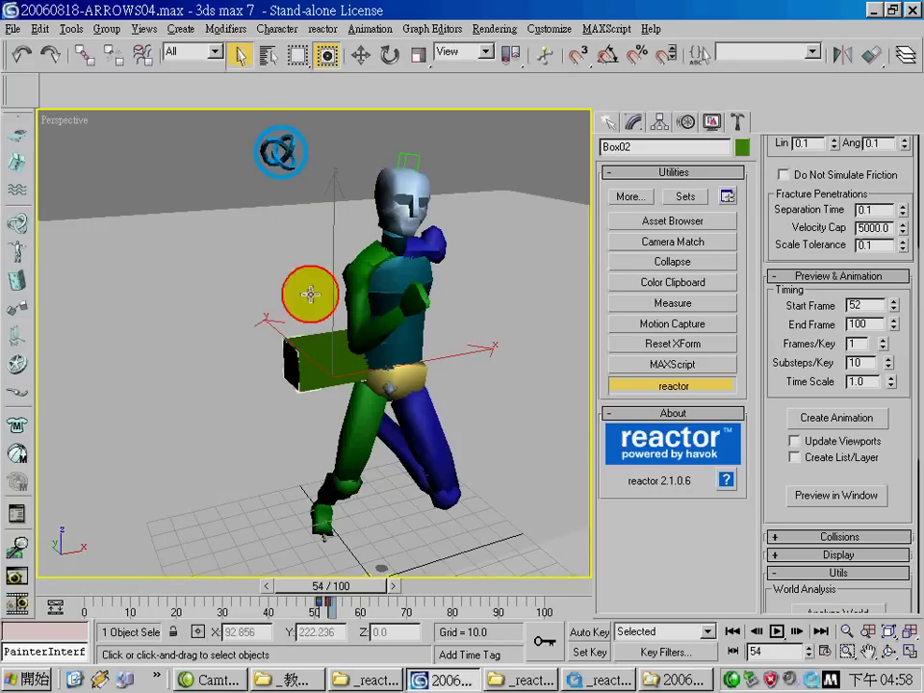
{"action": "left_click", "coordinate": [339, 362]}
{"action": "left_click", "coordinate": [217, 163]}
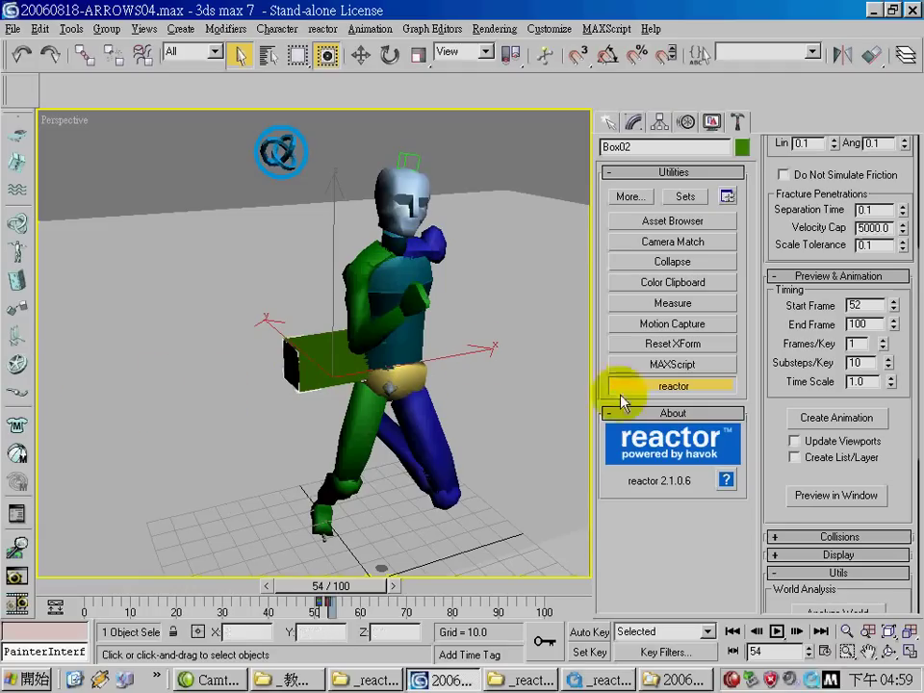
- Move to frame 55 and launch the reactor Preview in Window past World Analysis
{"action": "mouse_move", "coordinate": [345, 593]}
{"action": "left_mouse_down"}
{"action": "mouse_move", "coordinate": [324, 589]}
{"action": "mouse_move", "coordinate": [337, 588]}
{"action": "left_mouse_up"}
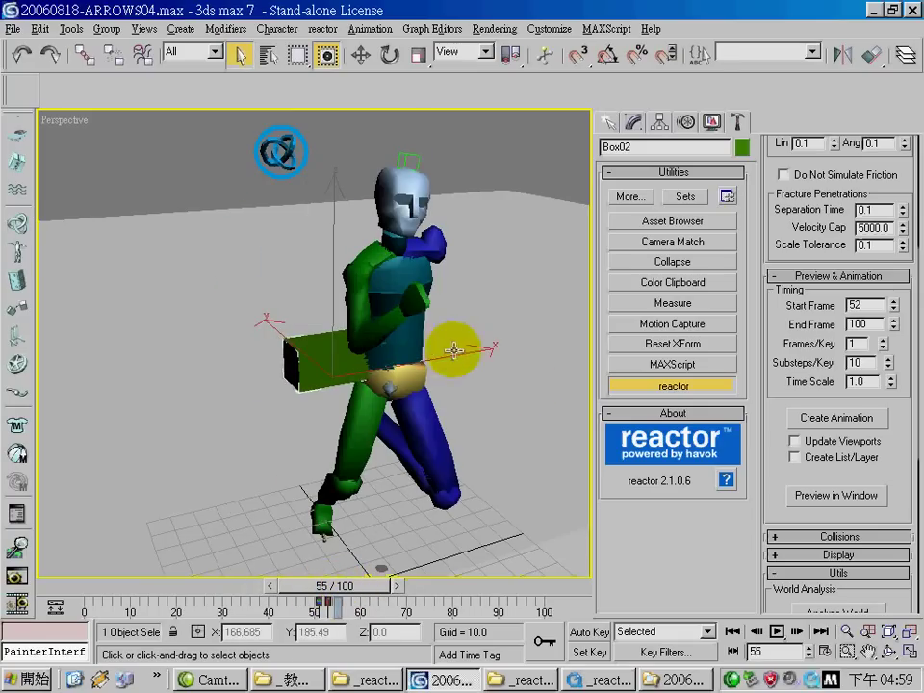
{"action": "left_click", "coordinate": [836, 494]}
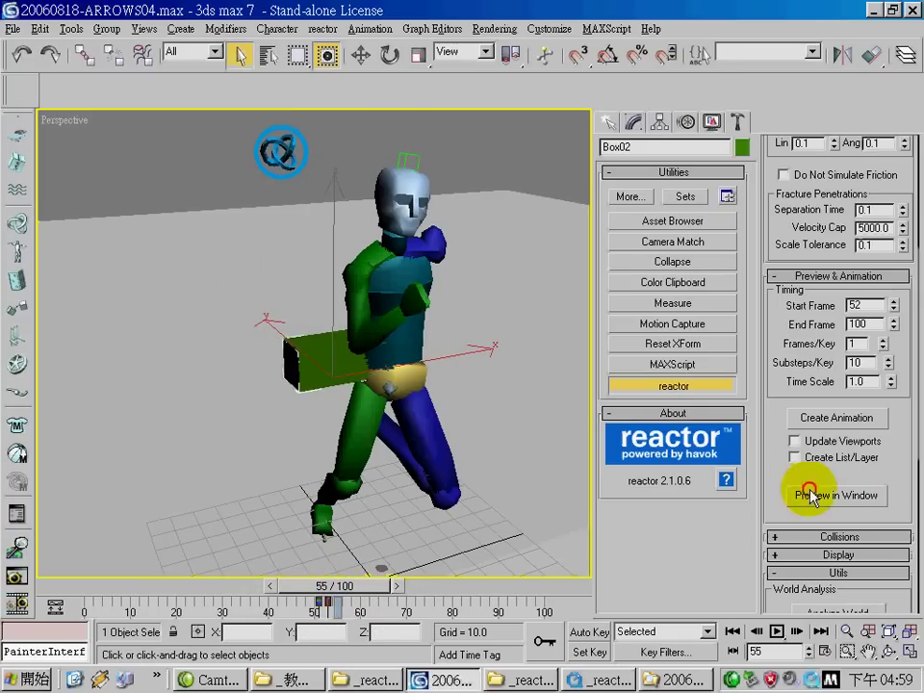
{"action": "left_click", "coordinate": [239, 443]}
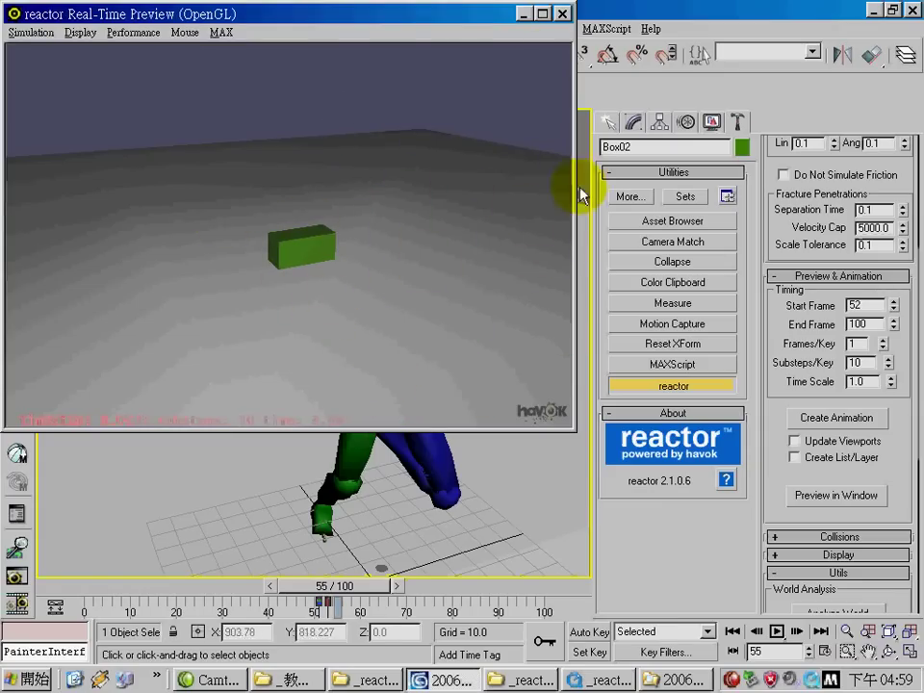
- Close the reactor preview, go back to frame 41, and delete the green box Box02
{"action": "left_click", "coordinate": [561, 15]}
{"action": "left_click_drag", "start_coordinate": [352, 589], "coordinate": [284, 591]}
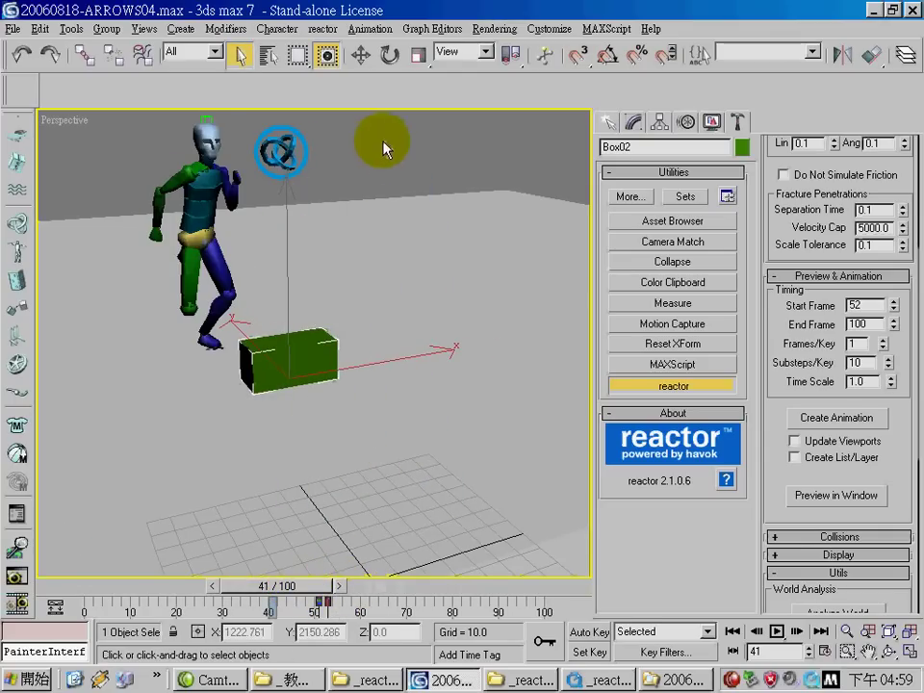
{"action": "left_click", "coordinate": [311, 362]}
{"action": "key", "text": "Delete"}
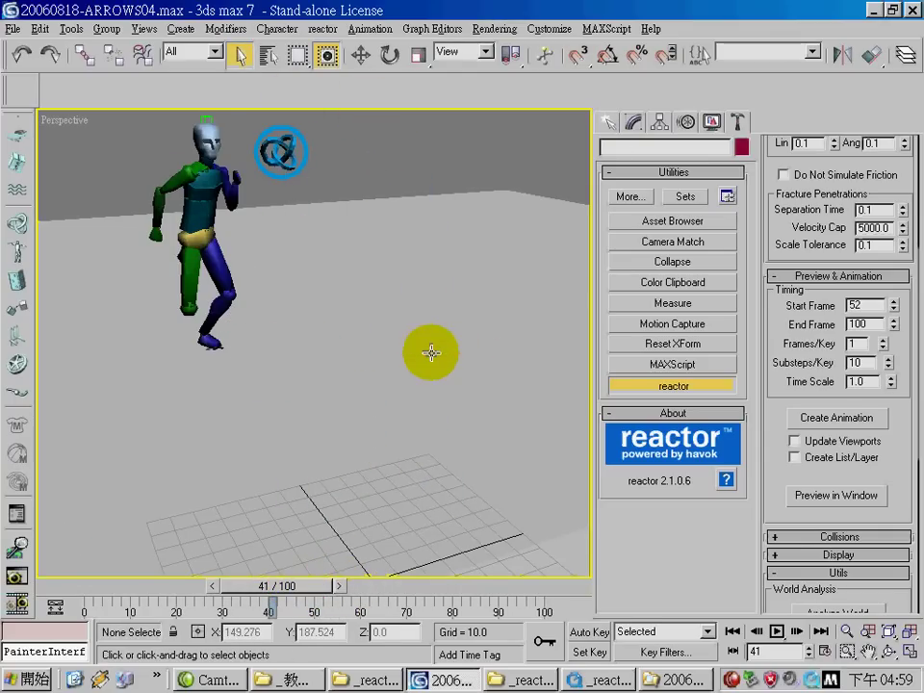
- Orbit around the character while scrubbing frames 51–52, finishing on frame 52
{"action": "left_click", "coordinate": [887, 651]}
{"action": "left_click_drag", "start_coordinate": [298, 375], "coordinate": [251, 373]}
{"action": "left_click_drag", "start_coordinate": [317, 590], "coordinate": [362, 587]}
{"action": "mouse_move", "coordinate": [361, 519]}
{"action": "left_mouse_down"}
{"action": "mouse_move", "coordinate": [366, 371]}
{"action": "mouse_move", "coordinate": [362, 521]}
{"action": "left_mouse_up"}
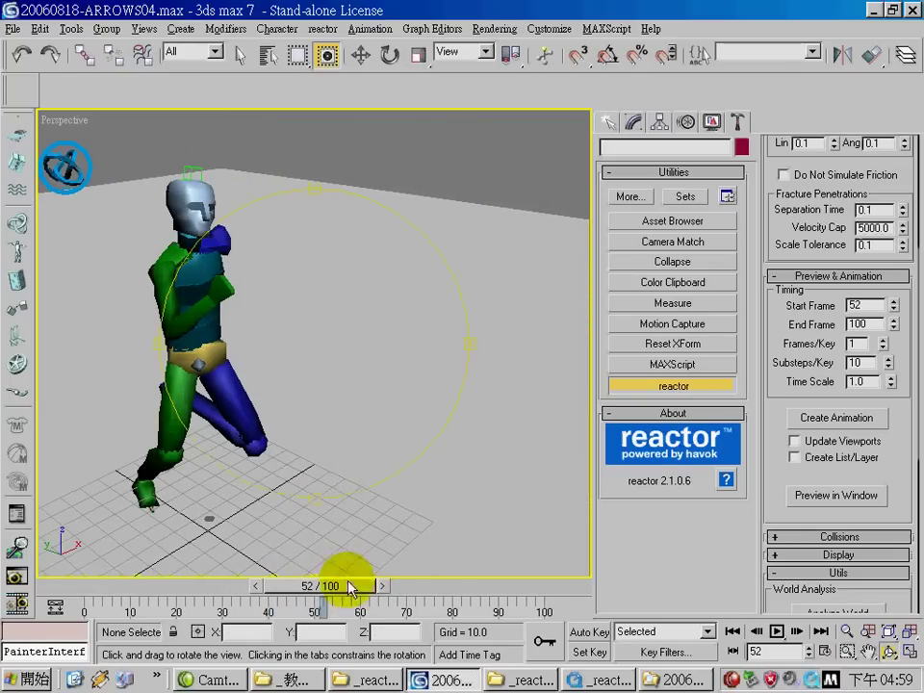
{"action": "left_click_drag", "start_coordinate": [355, 585], "coordinate": [366, 402]}
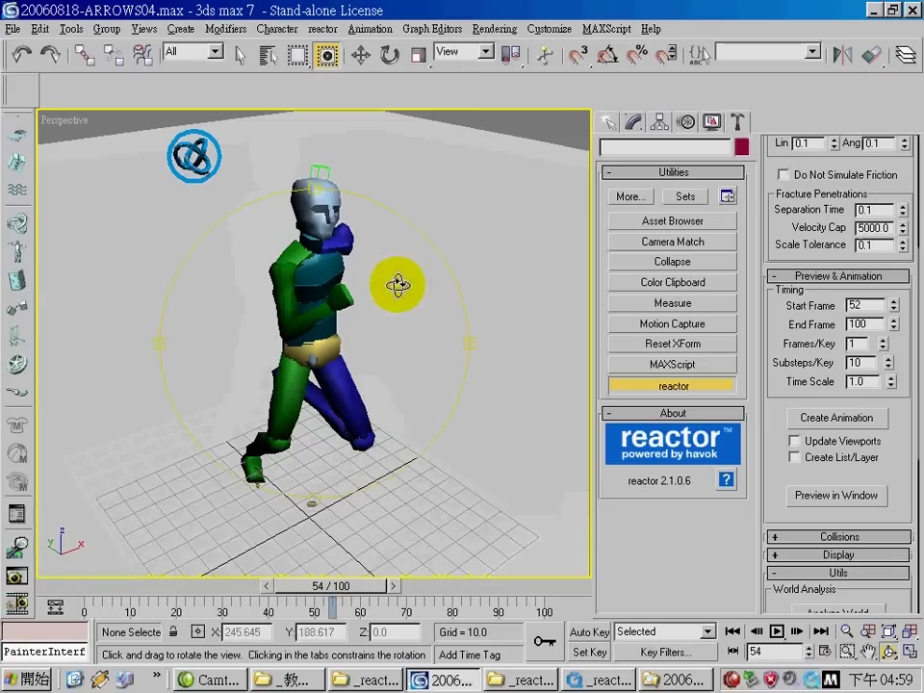
{"action": "left_click", "coordinate": [239, 55]}
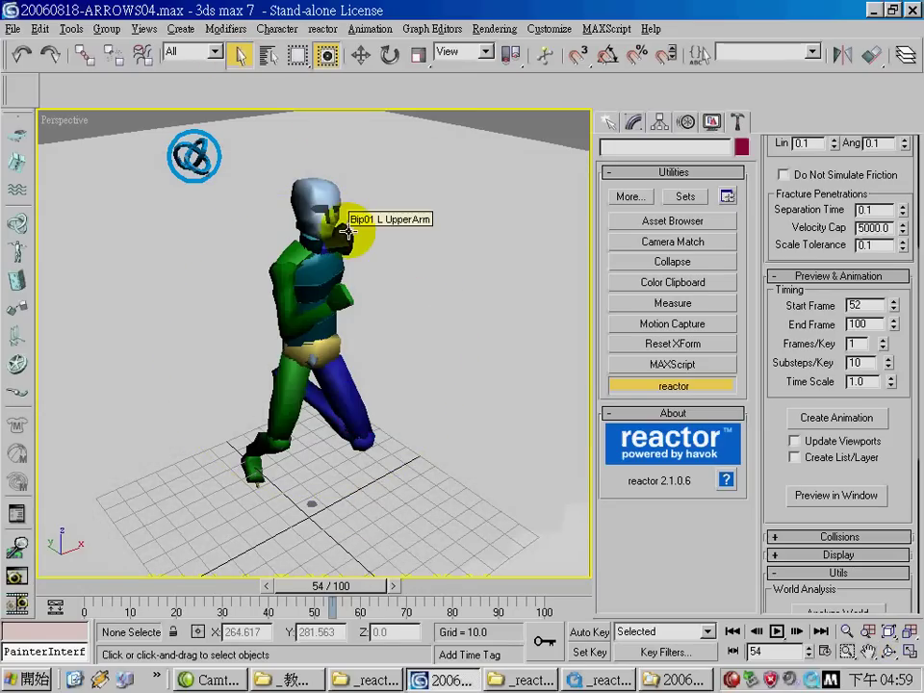
{"action": "left_click", "coordinate": [318, 332]}
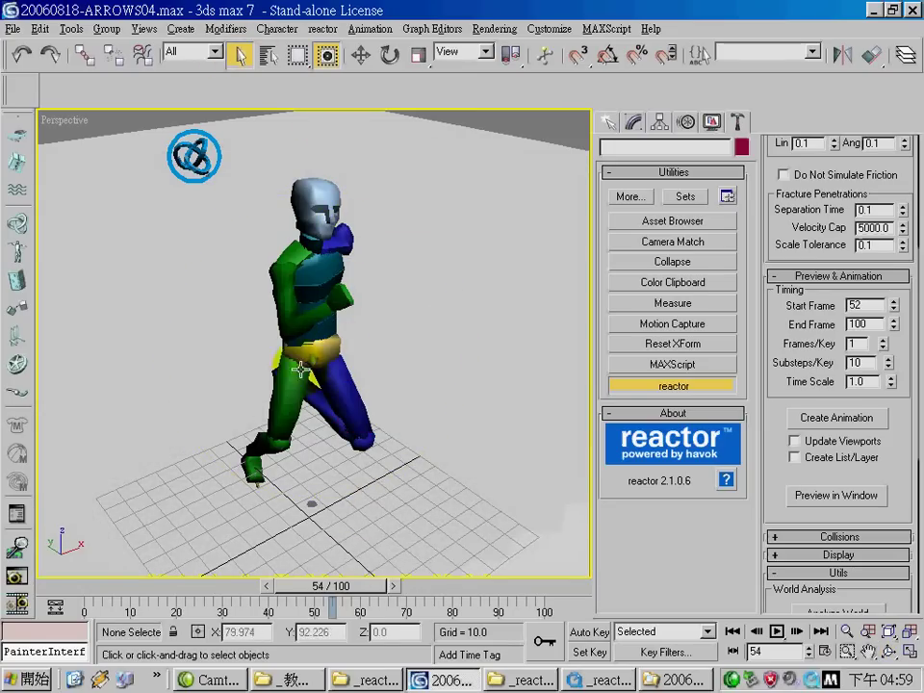
{"action": "left_click_drag", "start_coordinate": [384, 591], "coordinate": [355, 595]}
{"action": "left_click", "coordinate": [288, 306]}
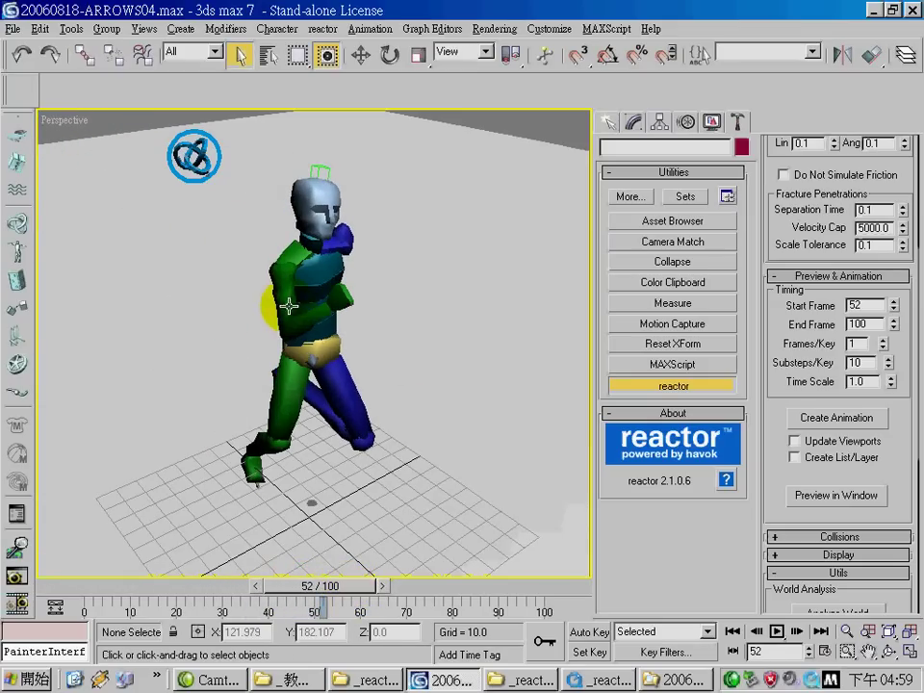
- With Auto Key on at frame 53, rotate Bip01 Spine so the character leans forward
{"action": "left_click", "coordinate": [589, 632]}
{"action": "left_click", "coordinate": [322, 328]}
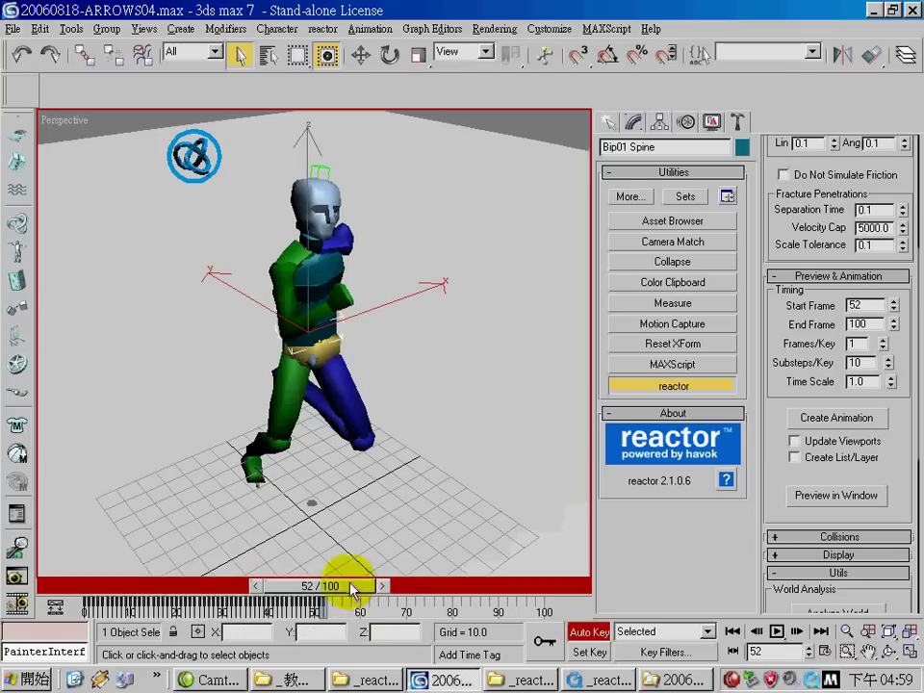
{"action": "left_click_drag", "start_coordinate": [350, 588], "coordinate": [362, 595]}
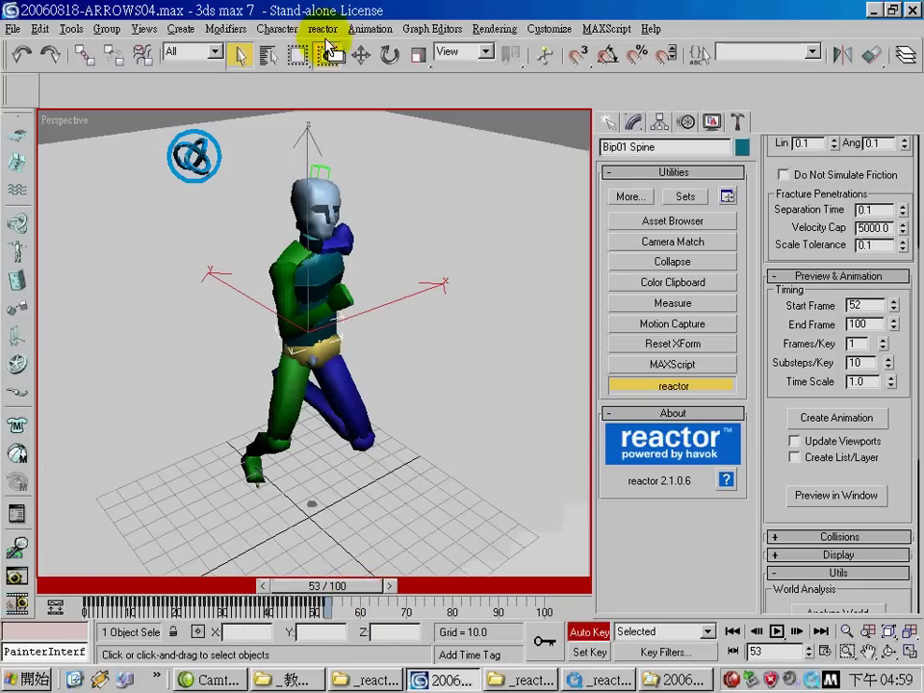
{"action": "left_click", "coordinate": [390, 55]}
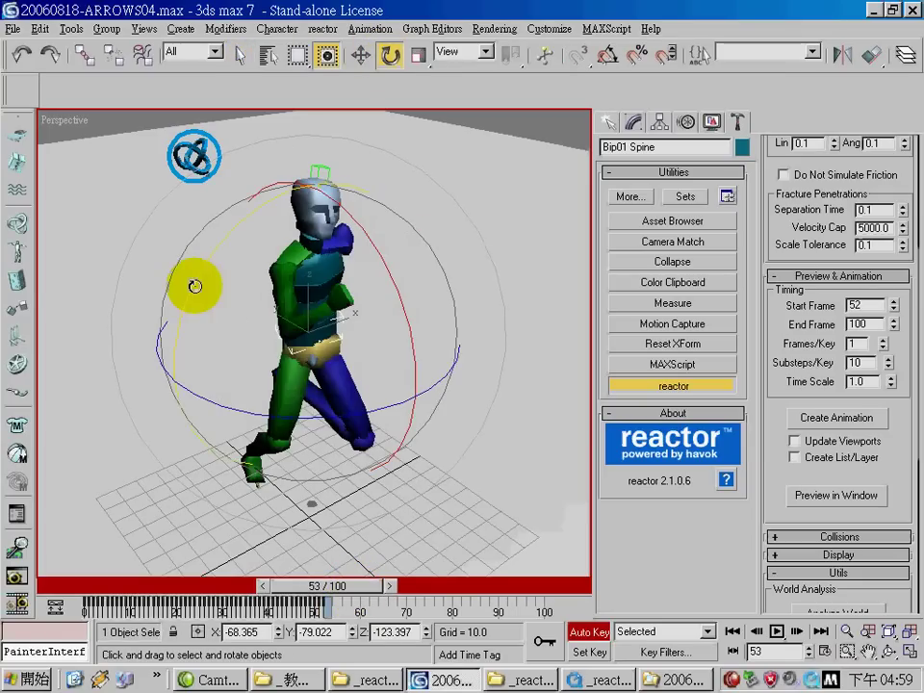
{"action": "left_click_drag", "start_coordinate": [191, 285], "coordinate": [282, 237]}
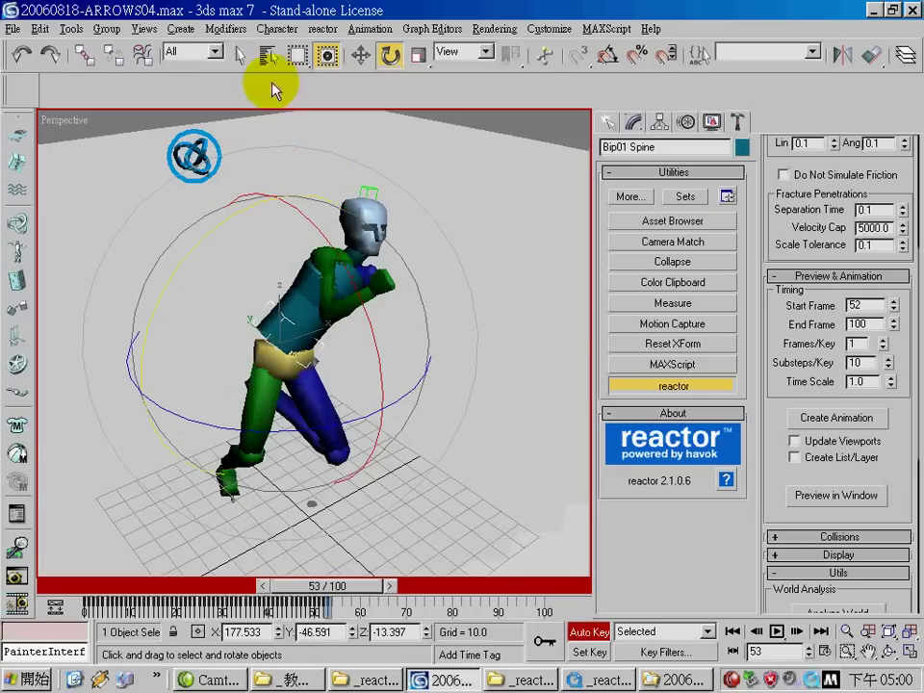
{"action": "left_click", "coordinate": [360, 55]}
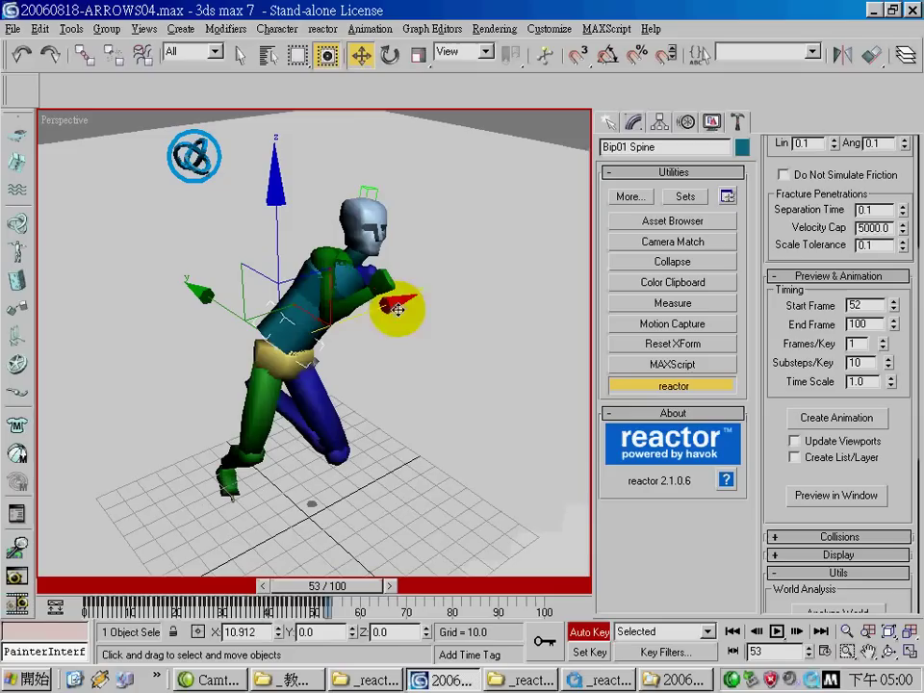
- Using Body Horizontal in the Motion panel, push Bip01 forward along X, then return to frame 52
{"action": "left_click", "coordinate": [685, 121]}
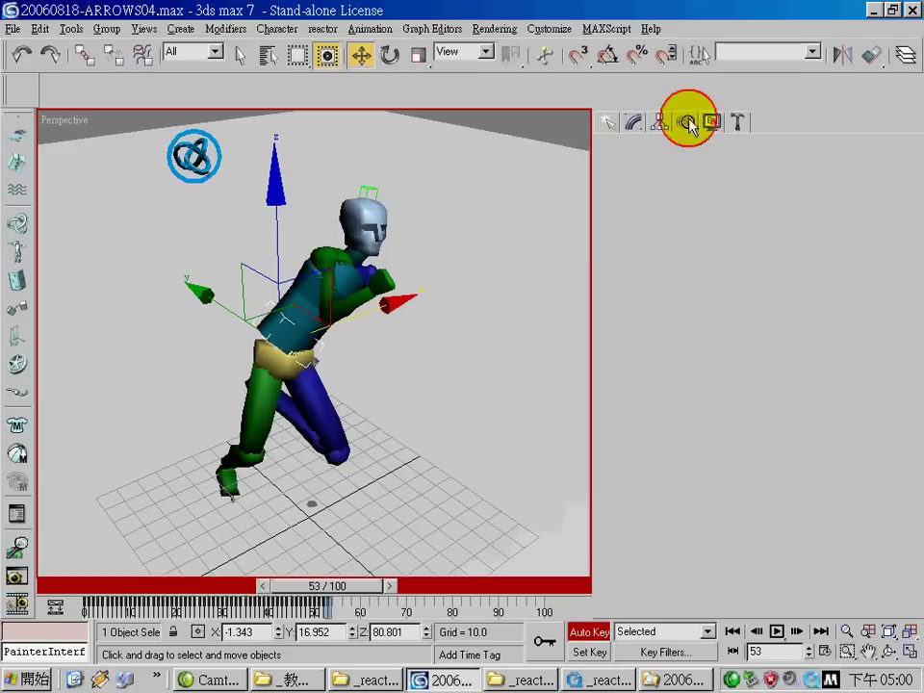
{"action": "left_click", "coordinate": [626, 423]}
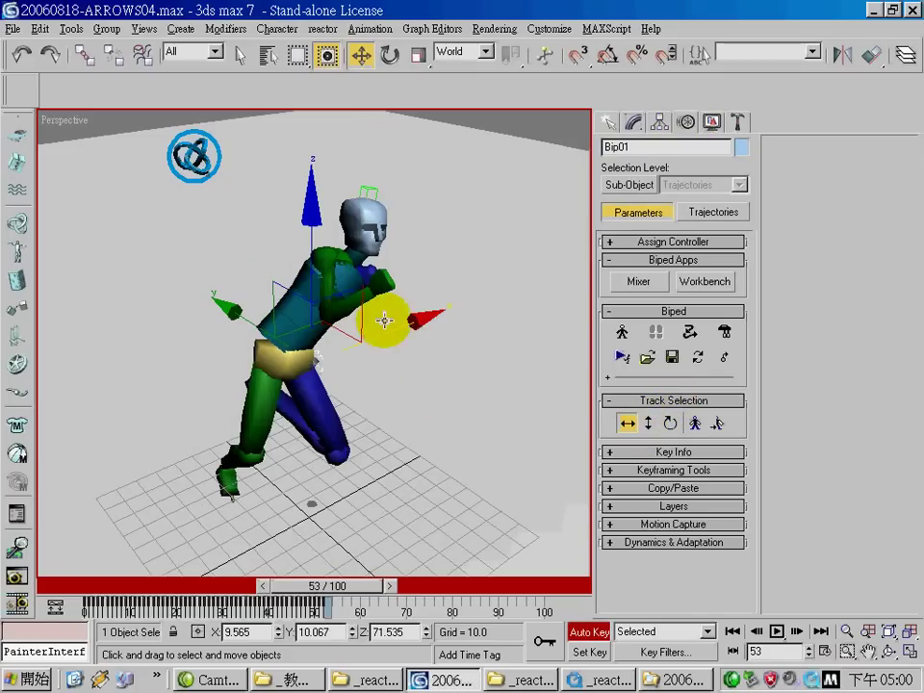
{"action": "mouse_move", "coordinate": [394, 328]}
{"action": "left_mouse_down"}
{"action": "mouse_move", "coordinate": [421, 315]}
{"action": "mouse_move", "coordinate": [402, 332]}
{"action": "left_mouse_up"}
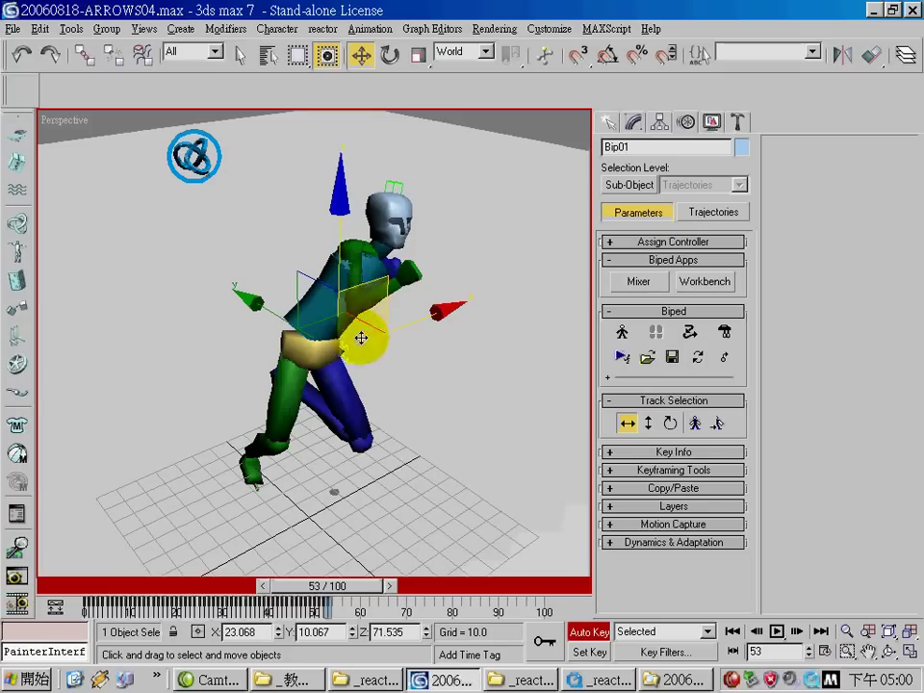
{"action": "mouse_move", "coordinate": [336, 584]}
{"action": "left_mouse_down"}
{"action": "mouse_move", "coordinate": [326, 587]}
{"action": "mouse_move", "coordinate": [343, 584]}
{"action": "left_mouse_up"}
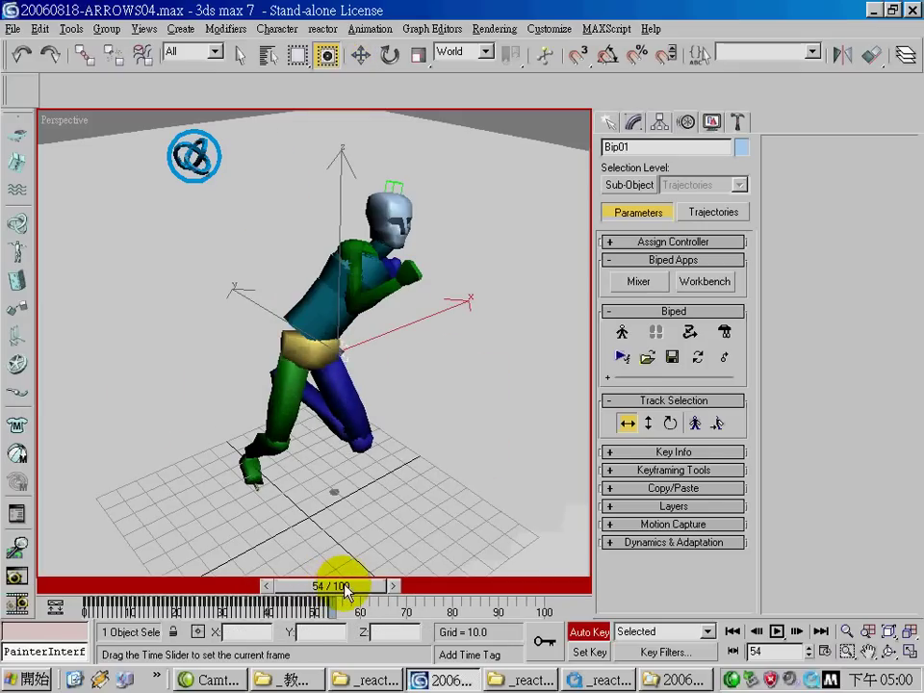
{"action": "key", "text": "w"}
{"action": "left_click_drag", "start_coordinate": [430, 315], "coordinate": [450, 306]}
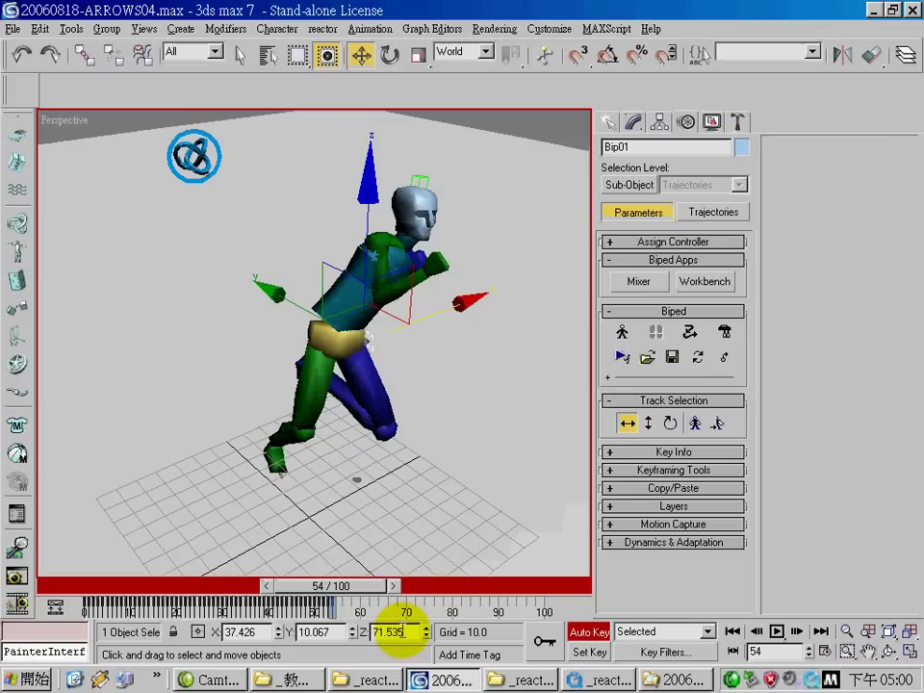
{"action": "left_click_drag", "start_coordinate": [355, 583], "coordinate": [355, 585]}
- Turn off Auto Key, set reactor's Start Frame to 55, and build the world for a preview
{"action": "left_click", "coordinate": [566, 637]}
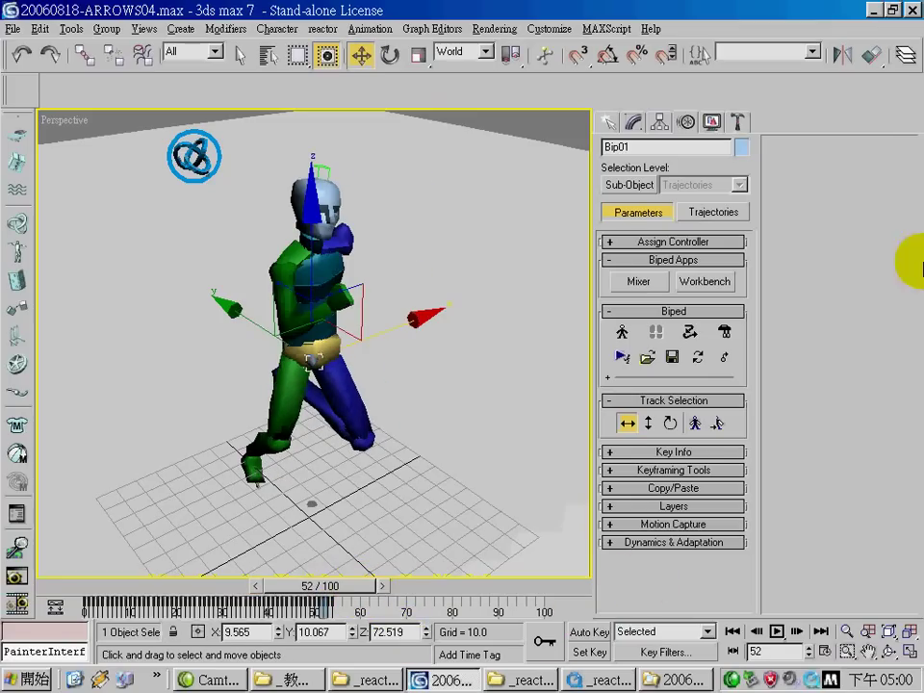
{"action": "left_click", "coordinate": [740, 122]}
{"action": "scroll", "coordinate": [868, 288], "scroll_direction": "down", "scroll_amount": 5}
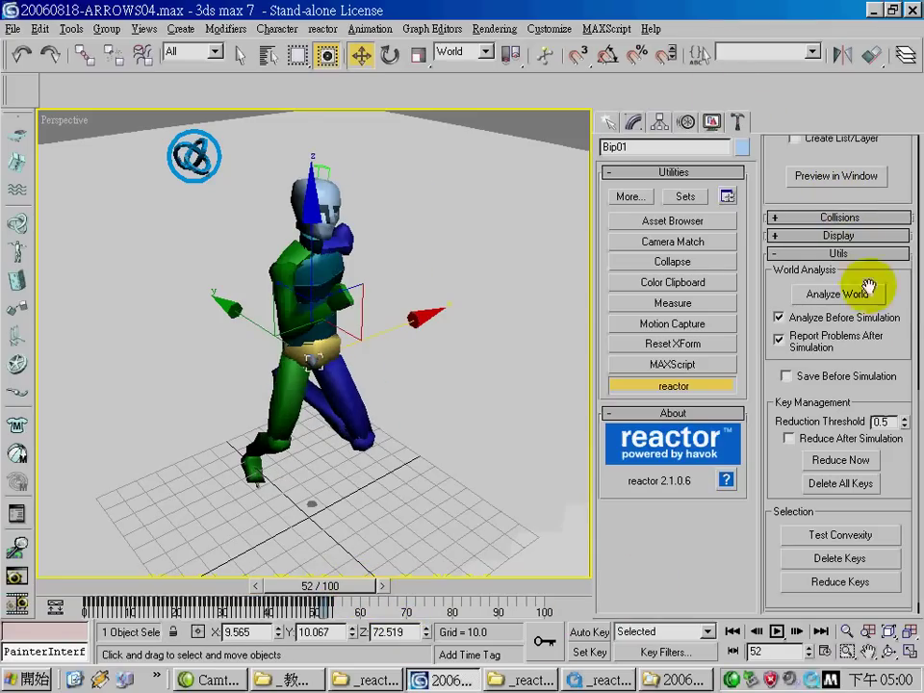
{"action": "left_click_drag", "start_coordinate": [901, 274], "coordinate": [907, 546]}
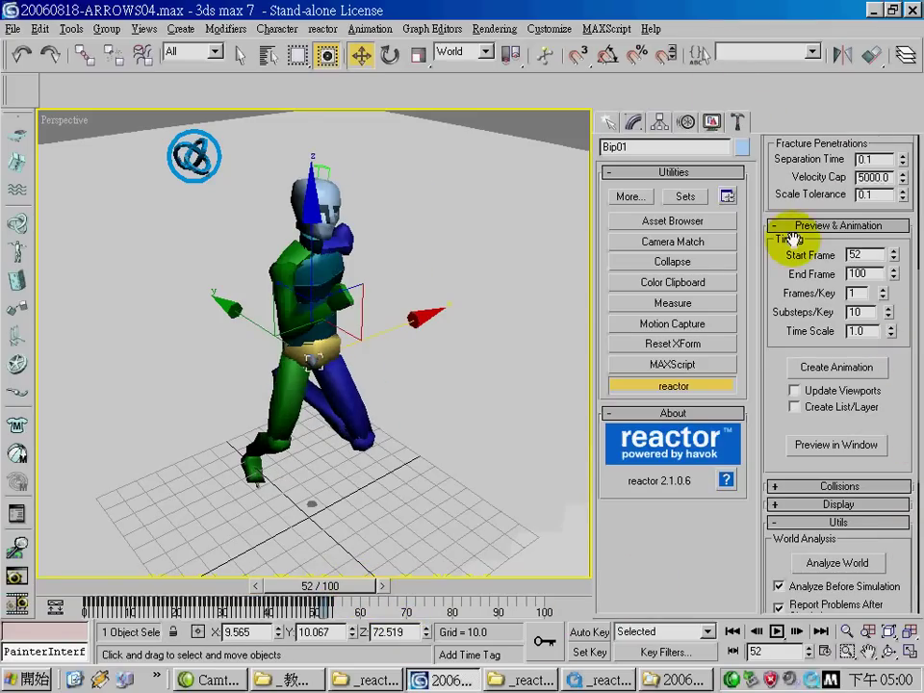
{"action": "double_click", "coordinate": [861, 255]}
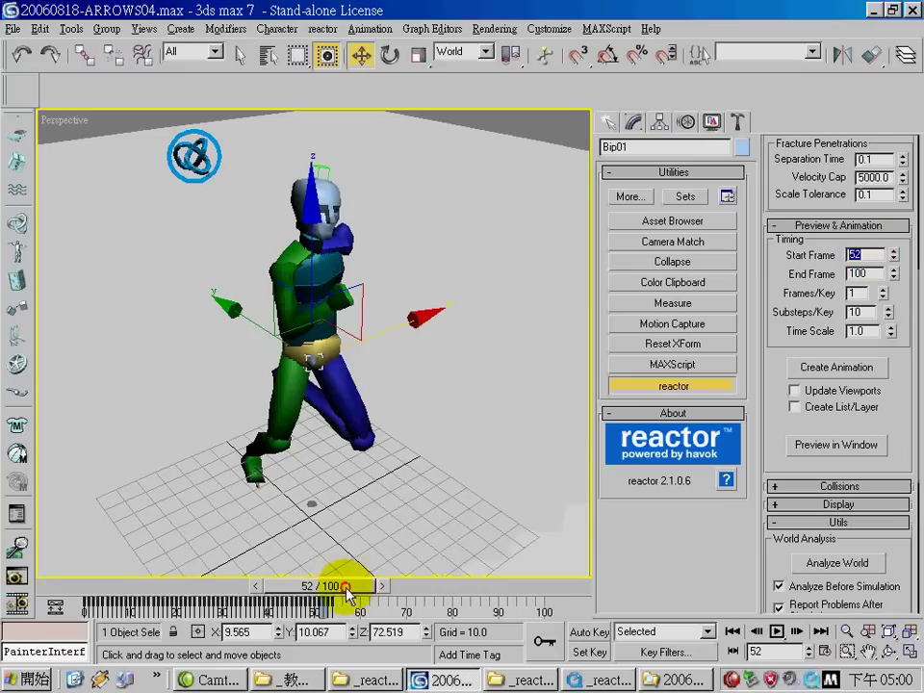
{"action": "left_click_drag", "start_coordinate": [341, 589], "coordinate": [362, 594]}
{"action": "key", "text": "w"}
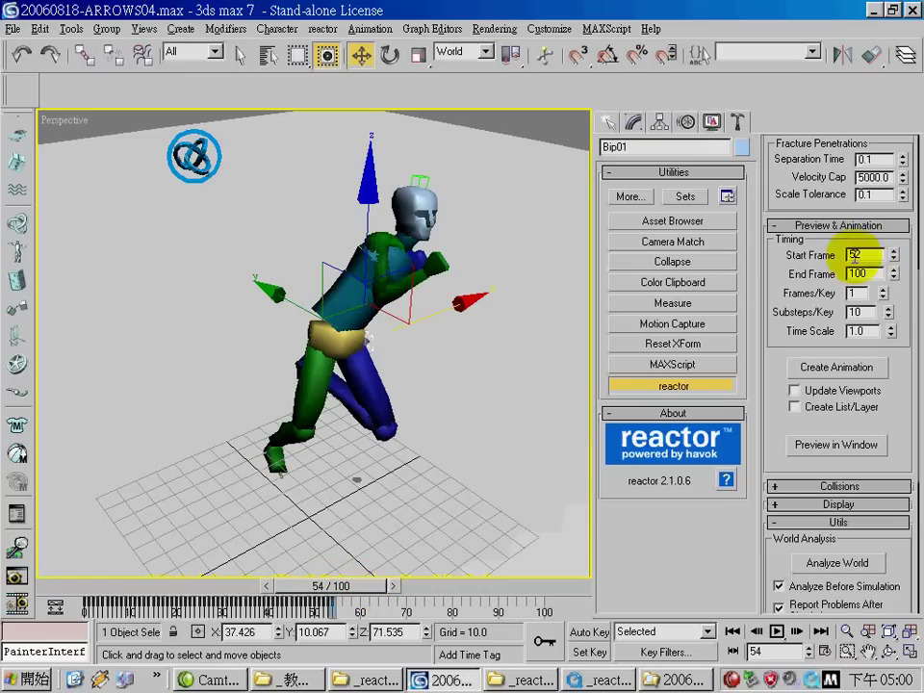
{"action": "left_click", "coordinate": [782, 255]}
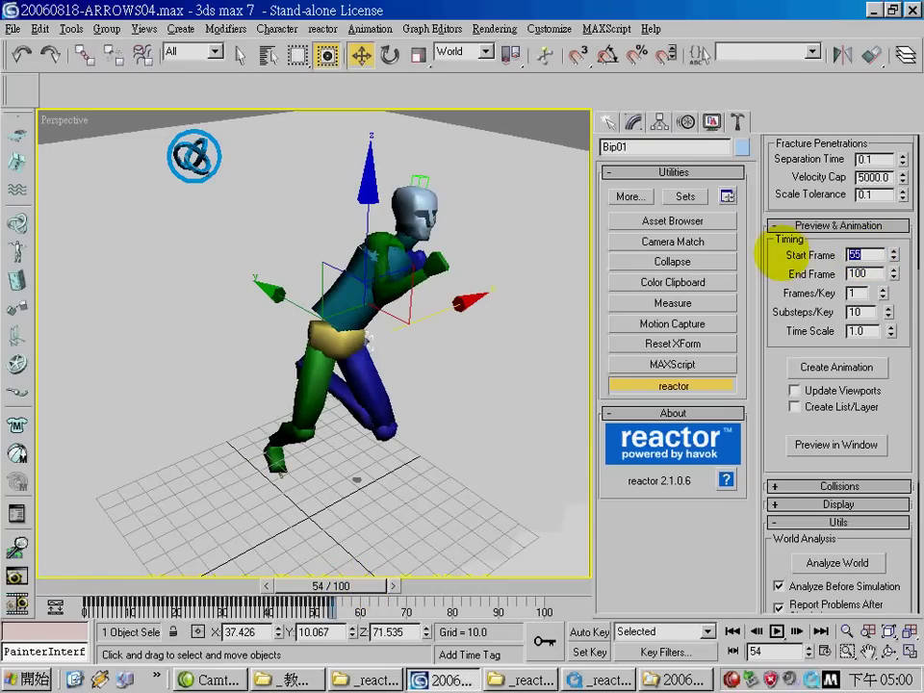
{"action": "left_click", "coordinate": [835, 444]}
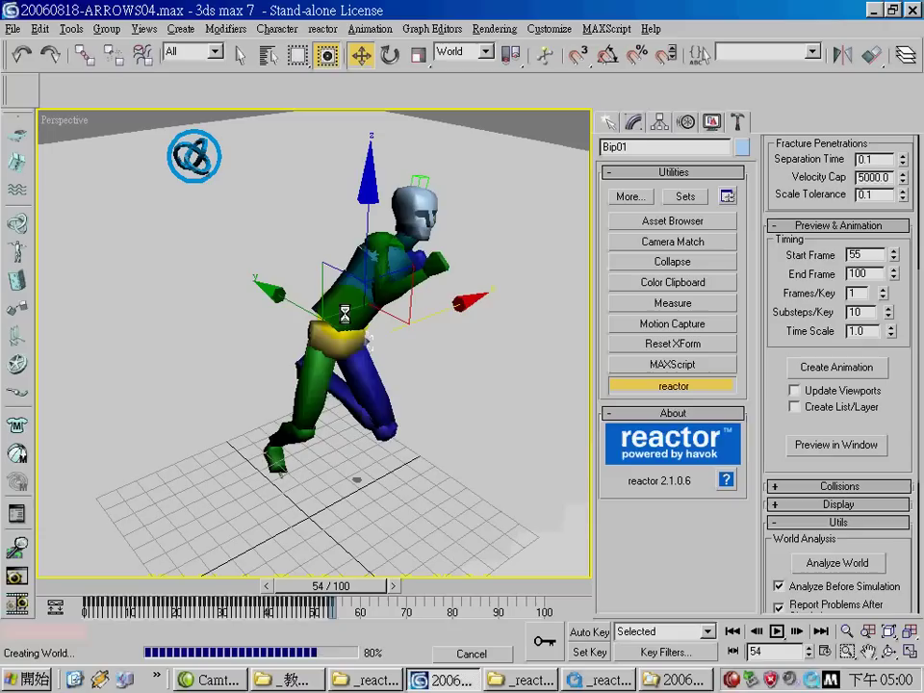
- Run the preview at 40 substeps, tilt the camera, and drag the ragdoll until it drops
{"action": "left_click", "coordinate": [231, 442]}
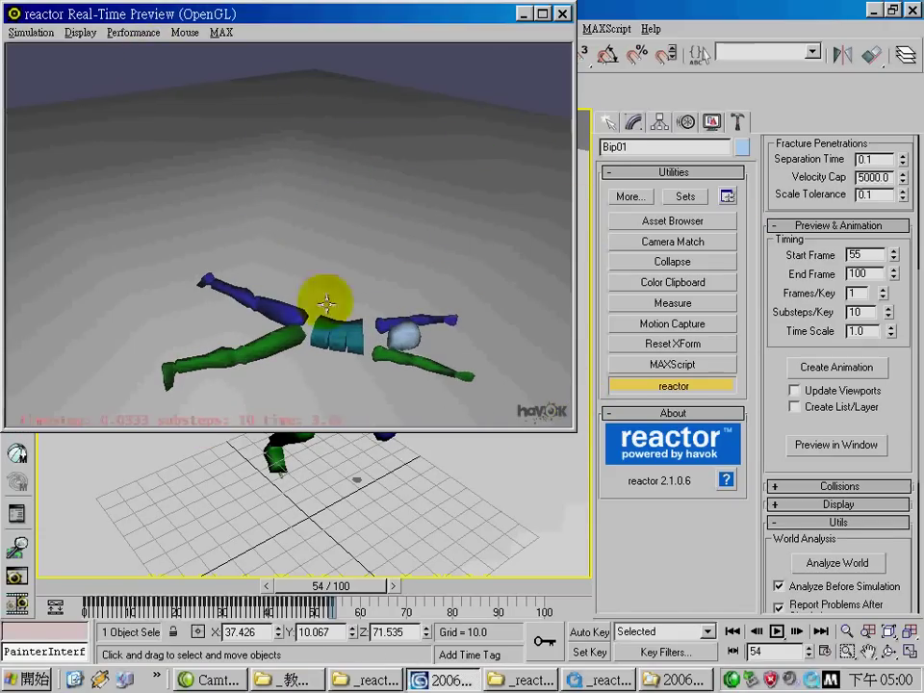
{"action": "left_click", "coordinate": [134, 33]}
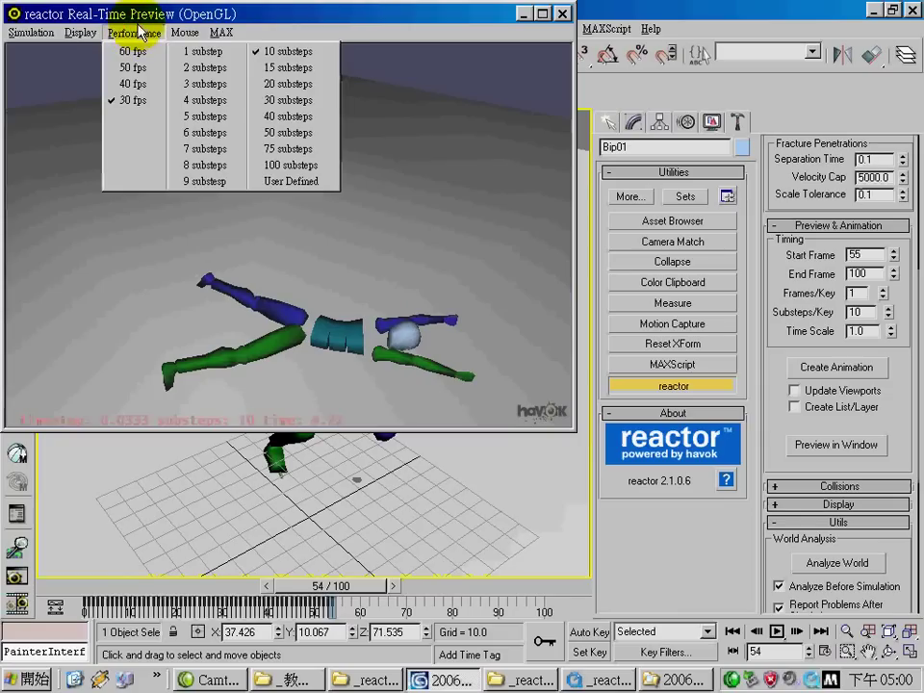
{"action": "left_click", "coordinate": [297, 117]}
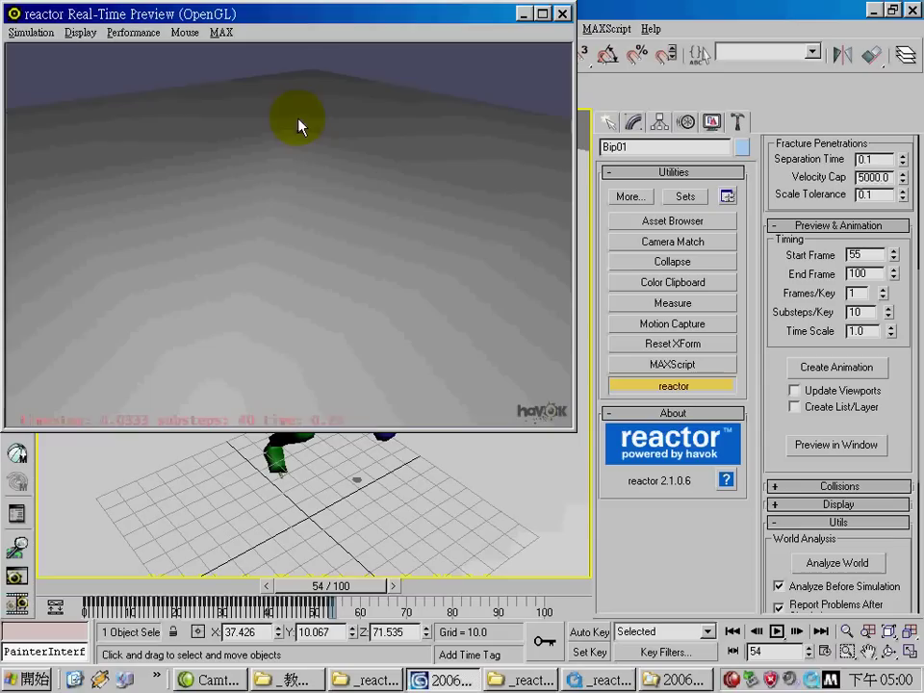
{"action": "mouse_move", "coordinate": [298, 125]}
{"action": "left_mouse_down"}
{"action": "mouse_move", "coordinate": [299, 118]}
{"action": "mouse_move", "coordinate": [300, 186]}
{"action": "mouse_move", "coordinate": [325, 246]}
{"action": "mouse_move", "coordinate": [381, 248]}
{"action": "mouse_move", "coordinate": [262, 248]}
{"action": "left_mouse_up"}
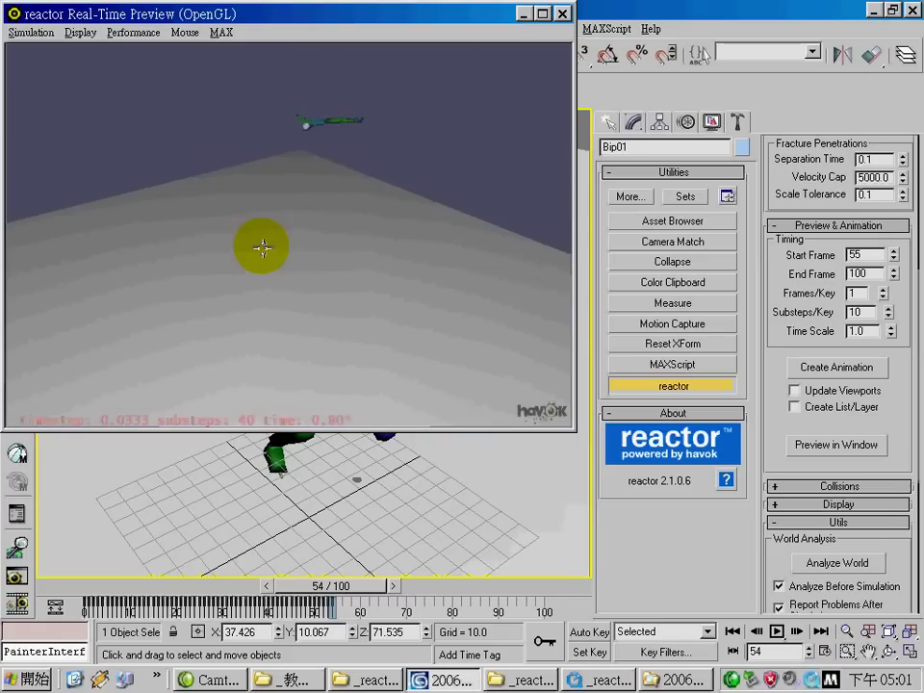
{"action": "left_click_drag", "start_coordinate": [261, 248], "coordinate": [300, 285]}
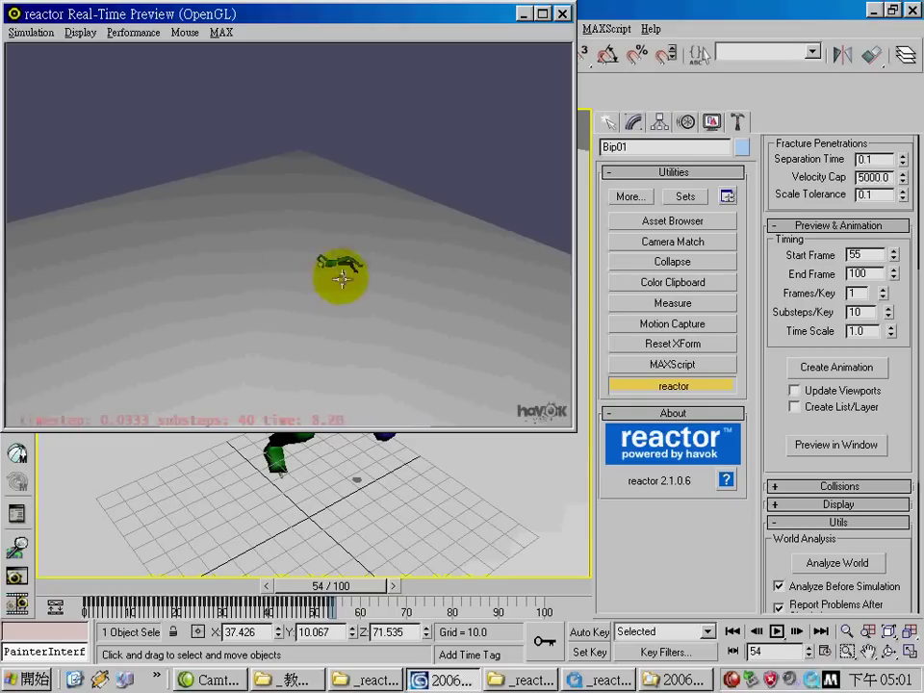
- Close the preview and relaunch Preview in Window from the reactor rollout, past World Analysis
{"action": "left_click", "coordinate": [563, 16]}
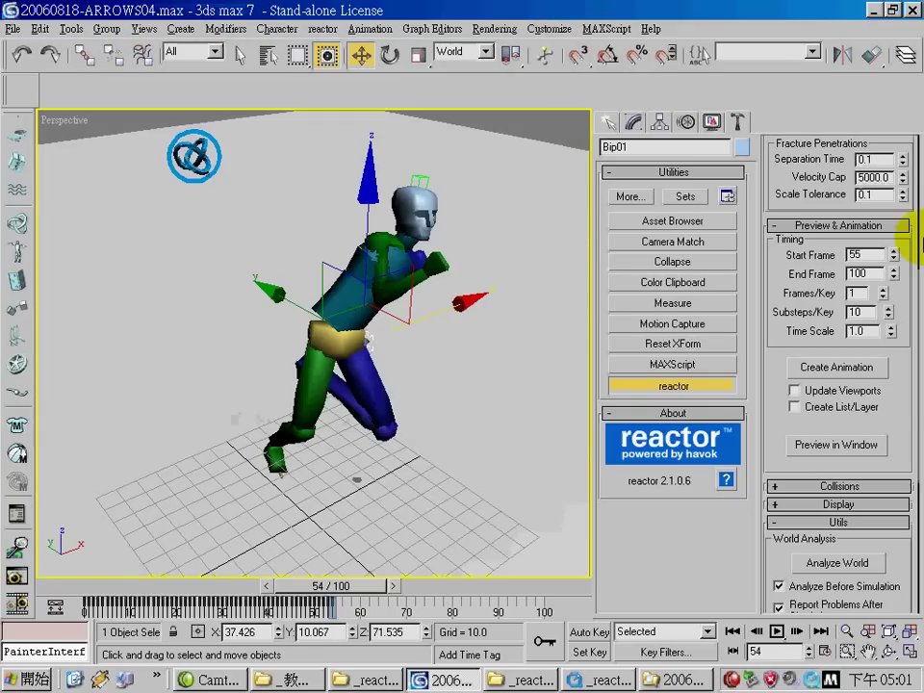
{"action": "left_click_drag", "start_coordinate": [910, 231], "coordinate": [908, 577]}
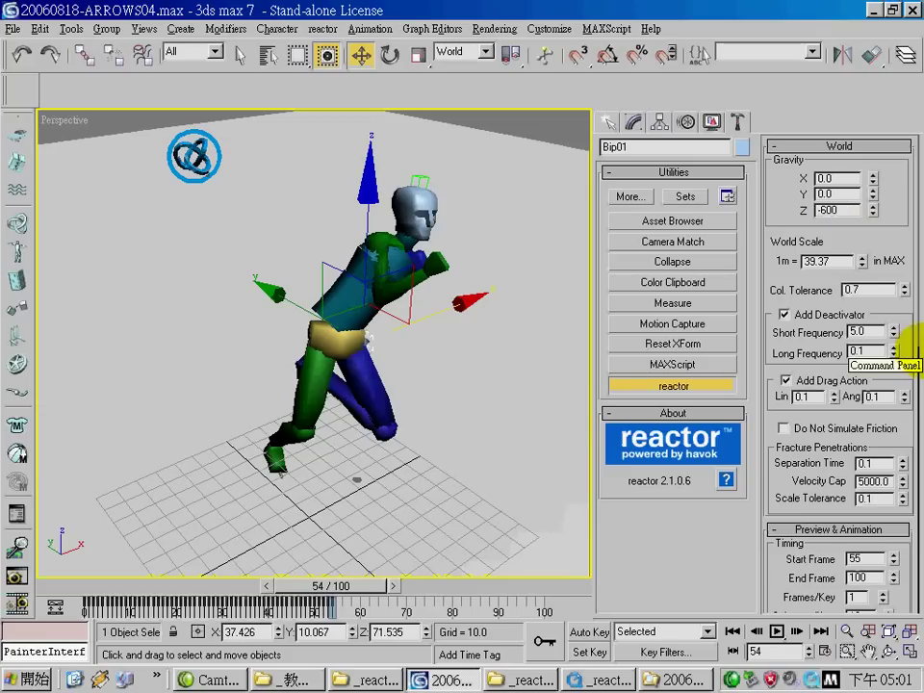
{"action": "left_click_drag", "start_coordinate": [890, 429], "coordinate": [899, 221]}
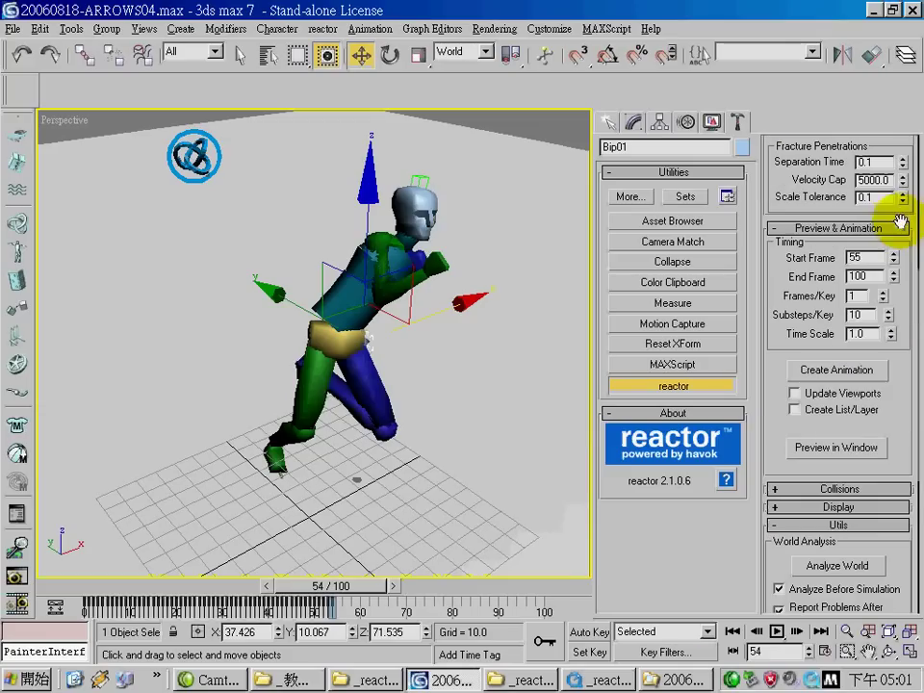
{"action": "left_click", "coordinate": [836, 447]}
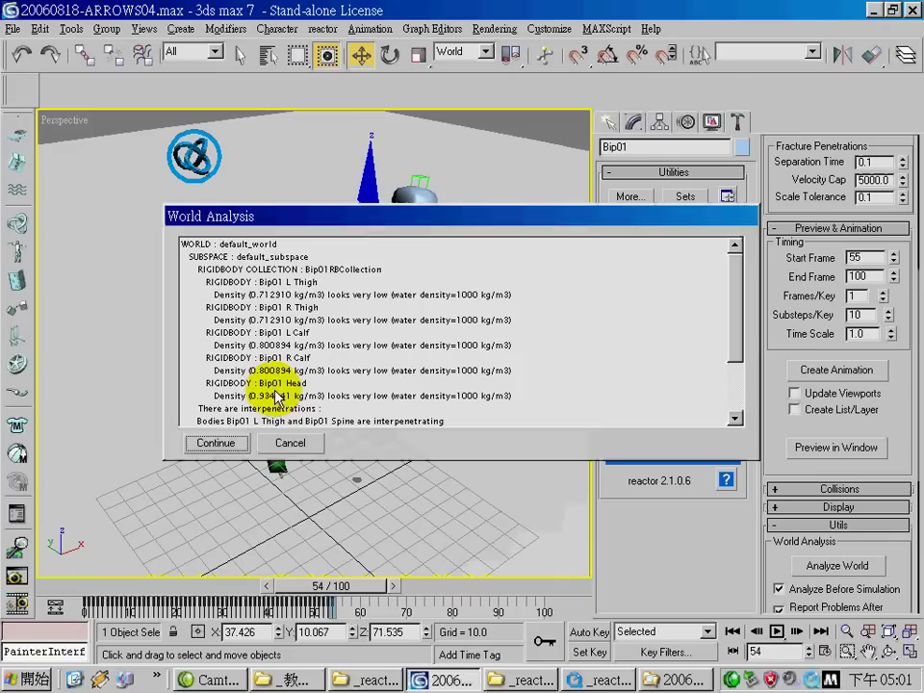
{"action": "left_click", "coordinate": [208, 443]}
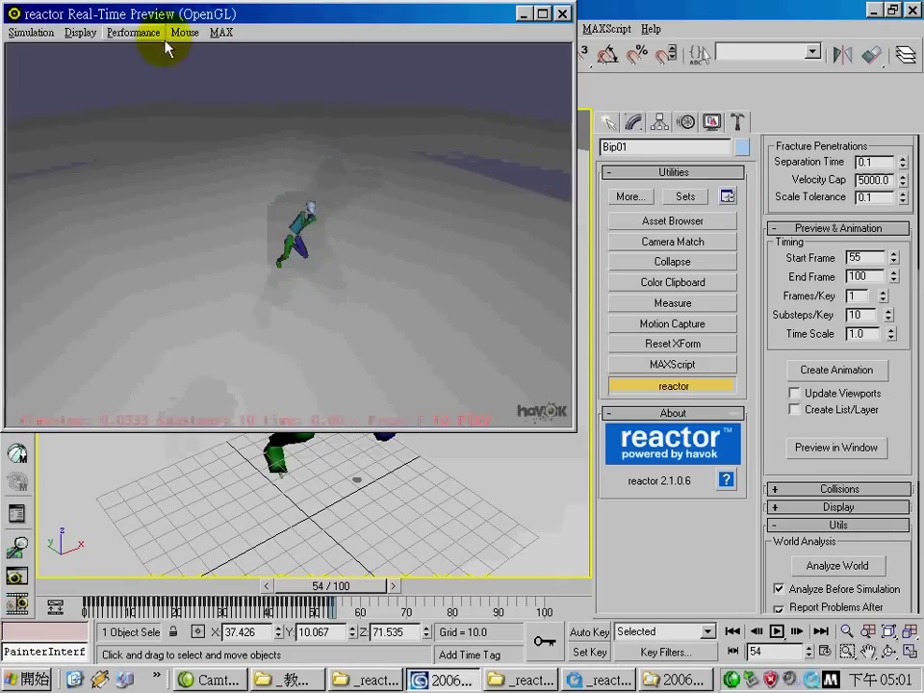
- Set the preview to 40 substeps and play the ragdoll collapse
{"action": "left_click", "coordinate": [134, 31]}
{"action": "left_click", "coordinate": [289, 116]}
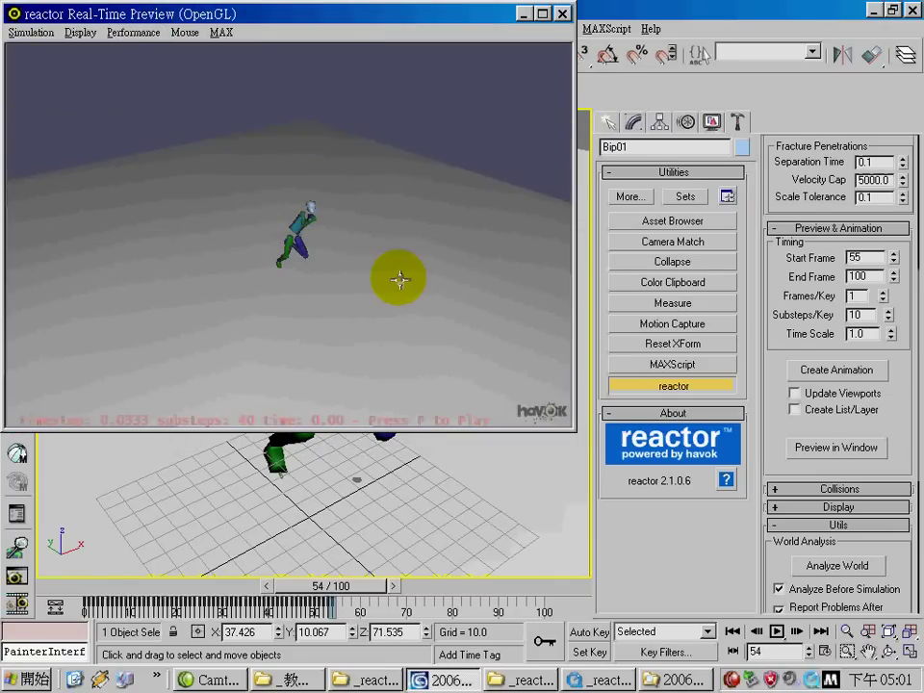
{"action": "key", "text": "p"}
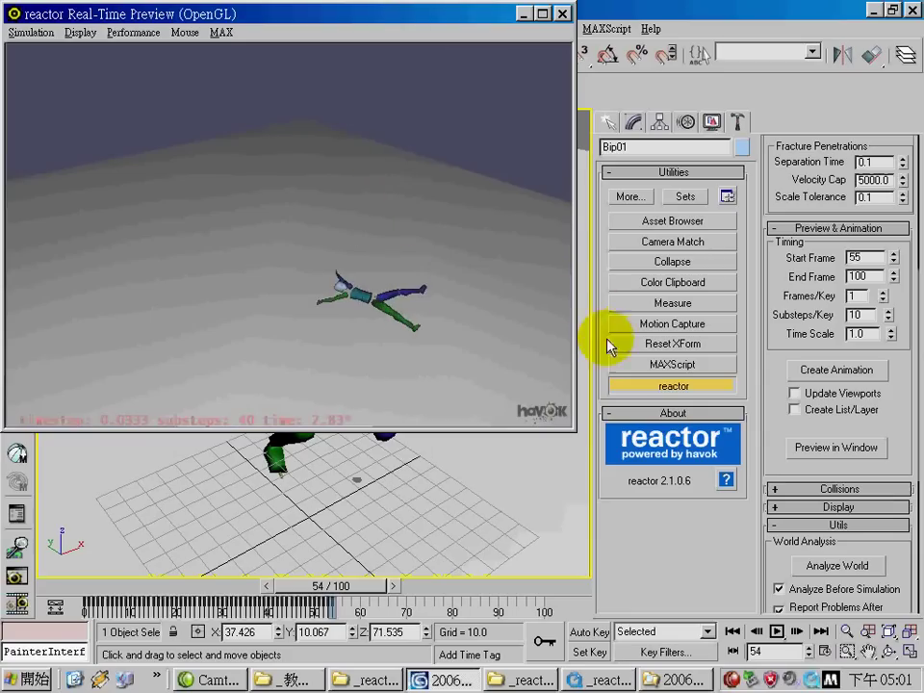
- Drop the preview to 1 substep, reset the ragdoll, and revisit the Performance options
{"action": "left_click", "coordinate": [134, 32]}
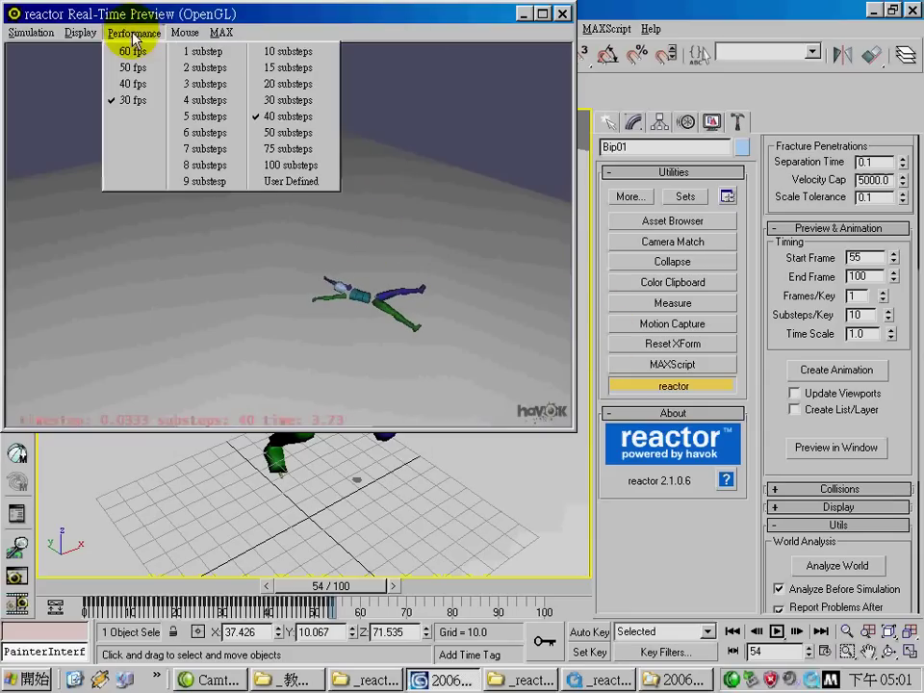
{"action": "left_click", "coordinate": [206, 46]}
{"action": "key", "text": "r"}
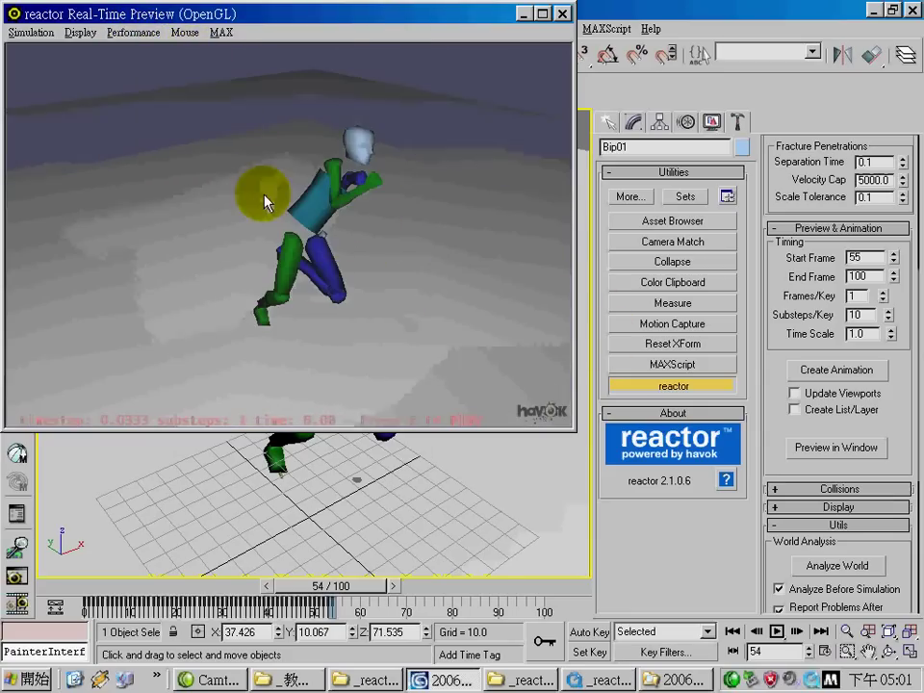
{"action": "scroll", "coordinate": [257, 201], "scroll_direction": "down", "scroll_amount": 3}
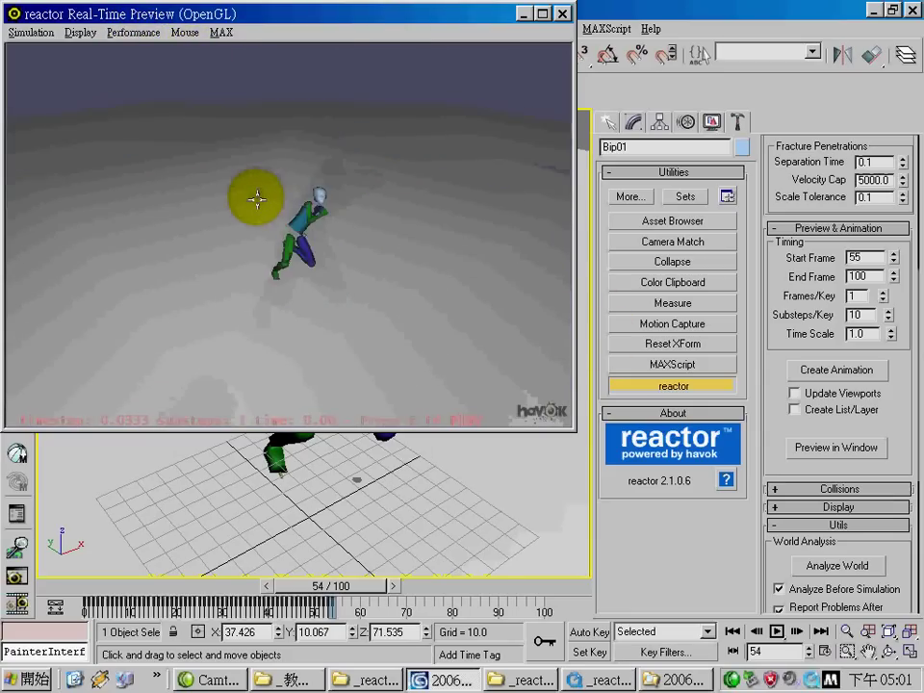
{"action": "left_click", "coordinate": [136, 33]}
{"action": "left_click", "coordinate": [326, 35]}
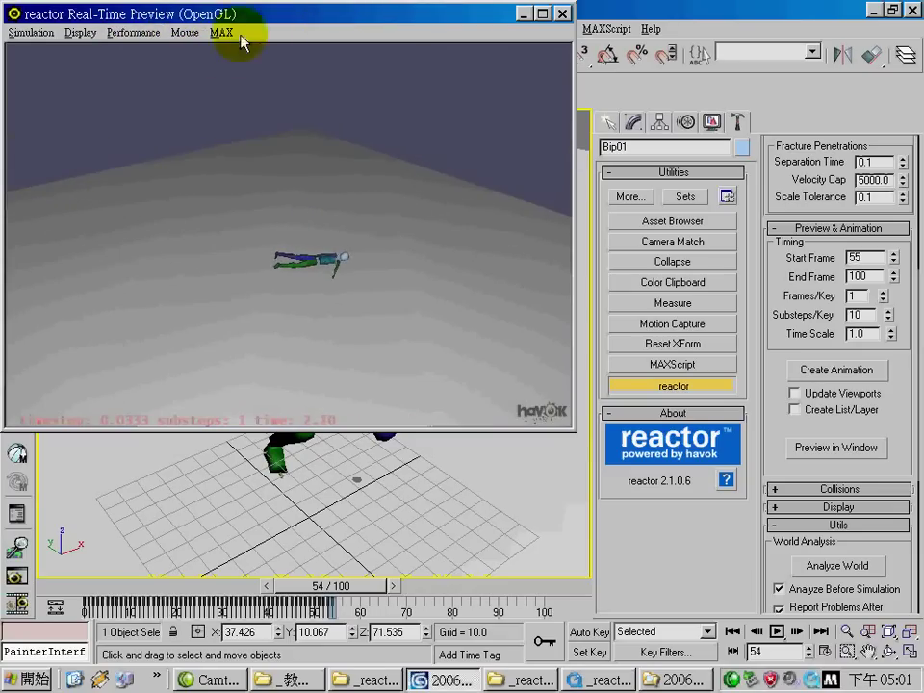
{"action": "left_click", "coordinate": [136, 32]}
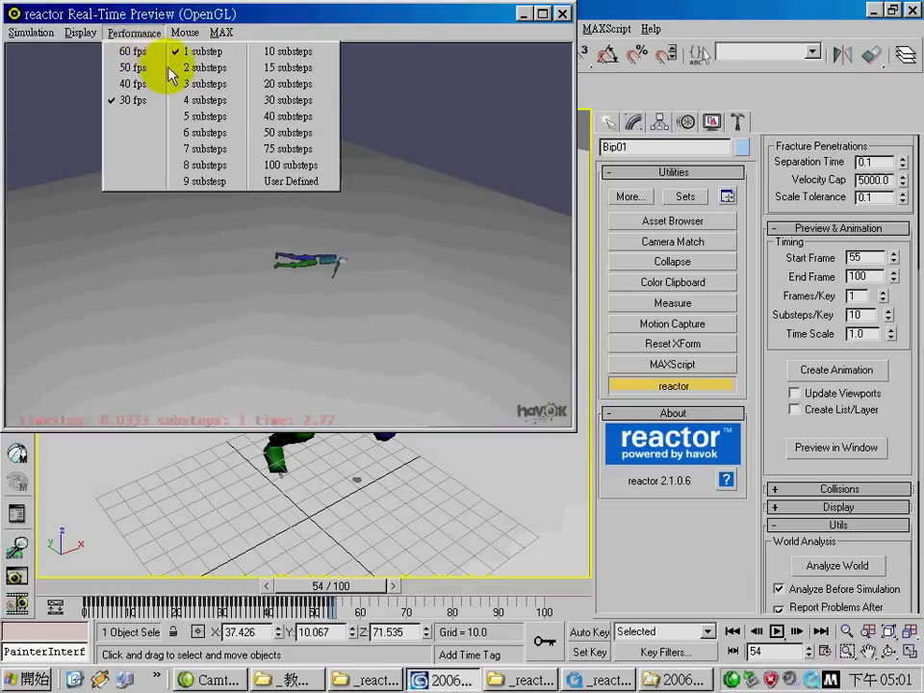